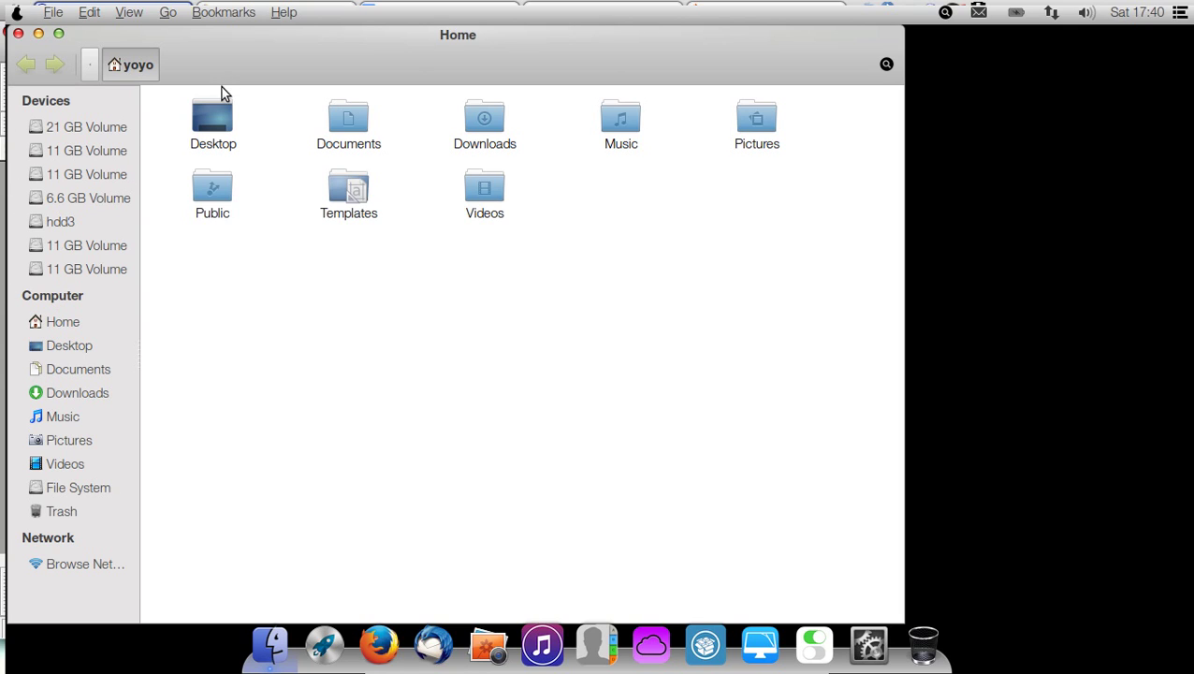
Open a second file manager tab showing the Downloads folder and bring up the Music folder in the original tab
key("F3")
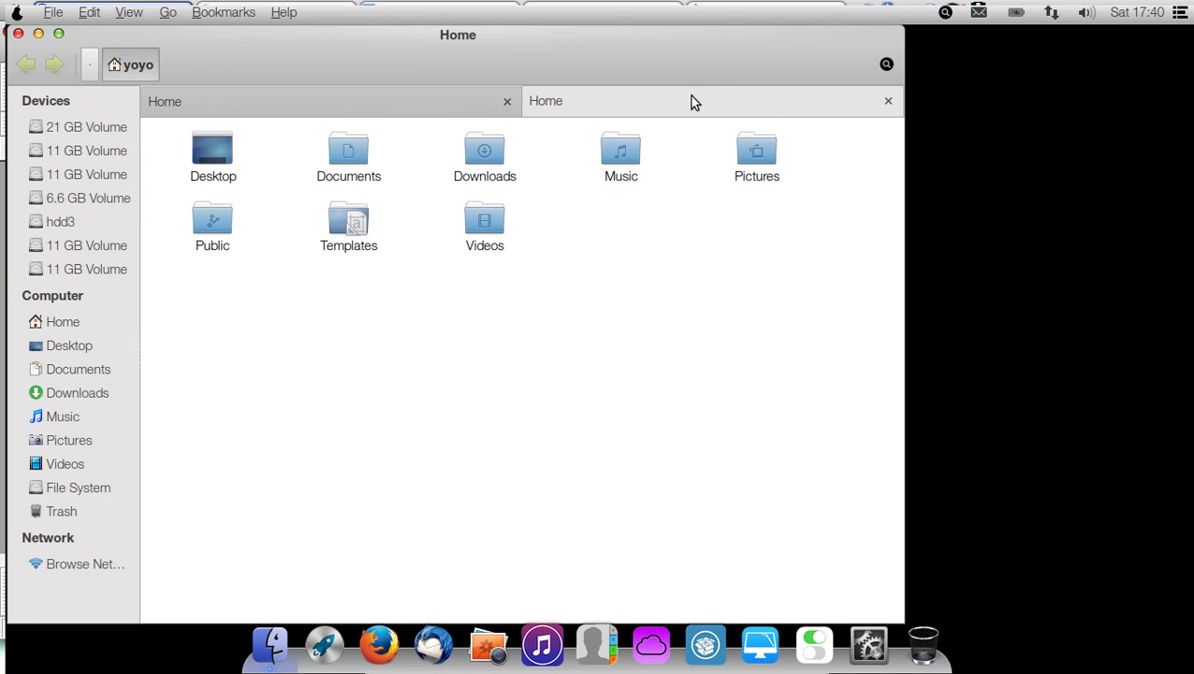
double_click(473, 156)
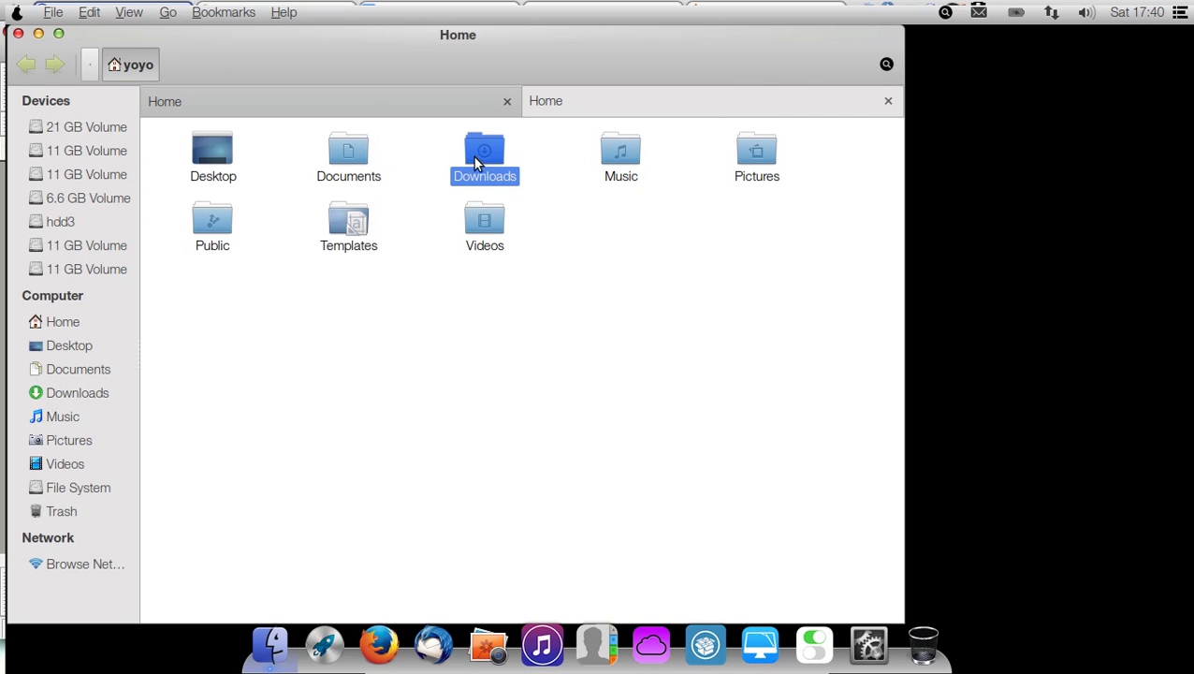
left_click(374, 106)
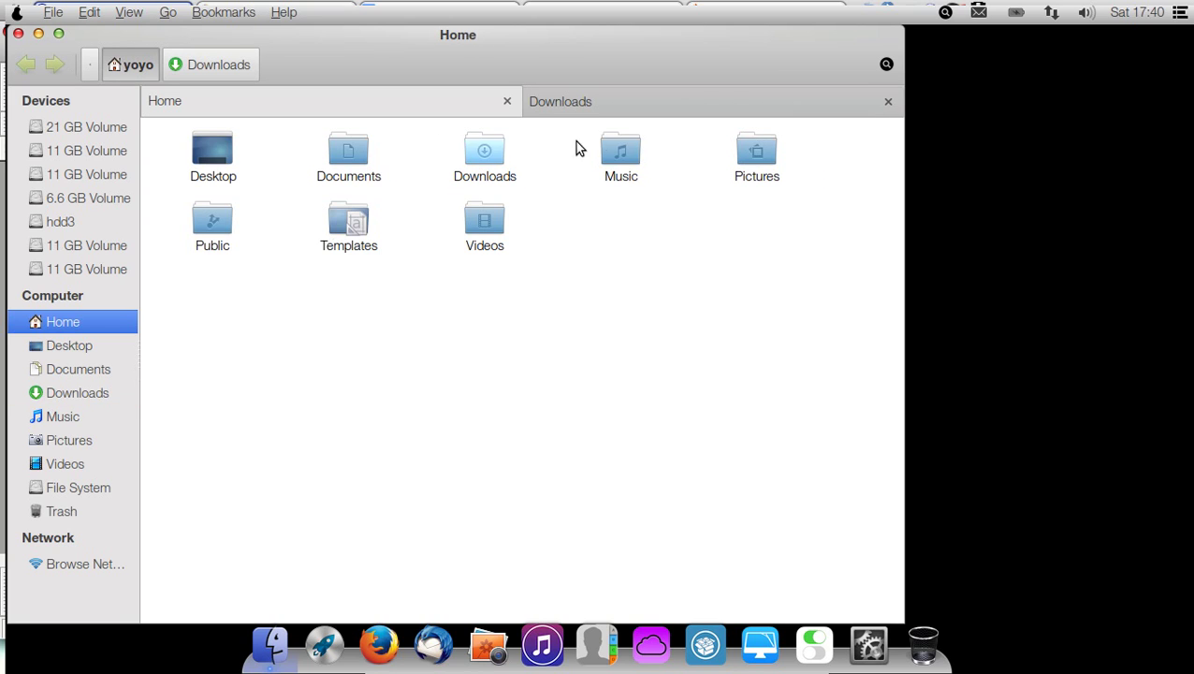
double_click(608, 150)
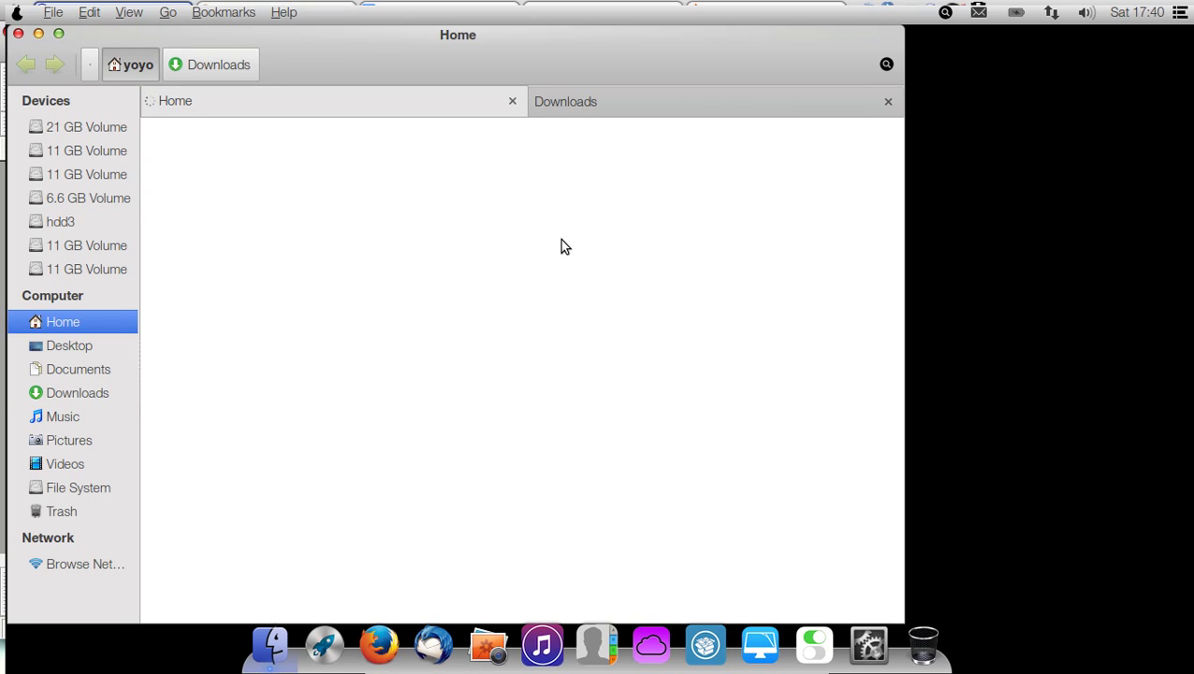
Create an empty document named pearos.txt in the Music folder
right_click(298, 234)
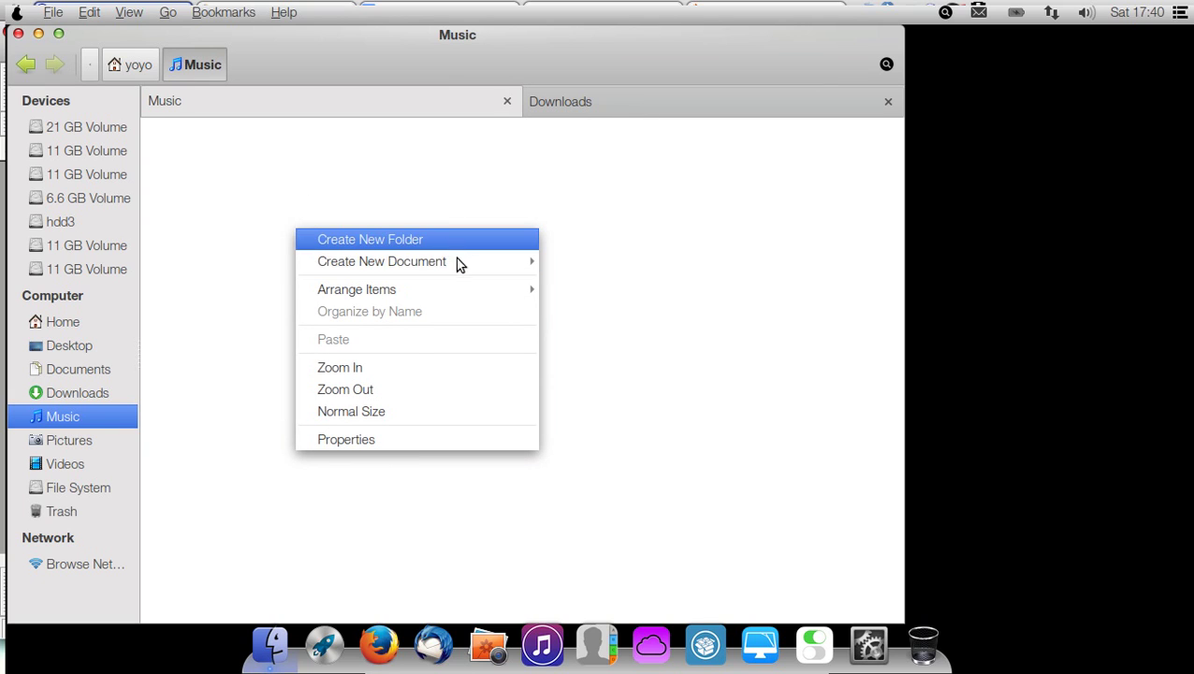
mouse_move(467, 261)
left_click(608, 296)
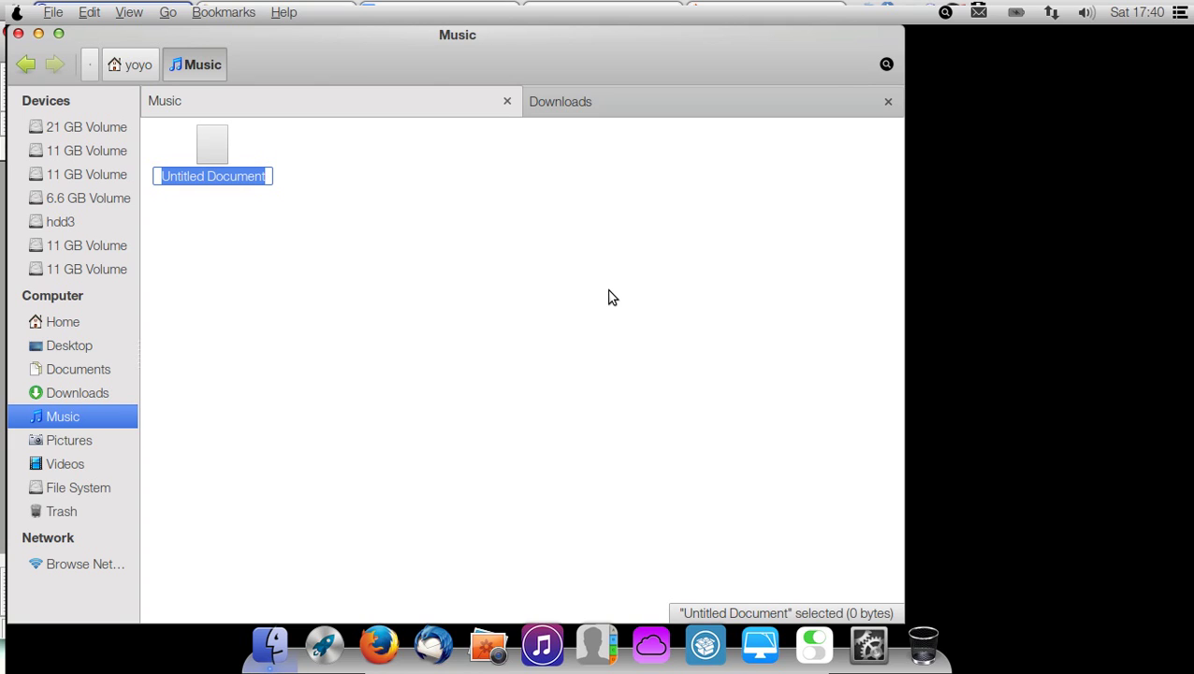
type("pearo")
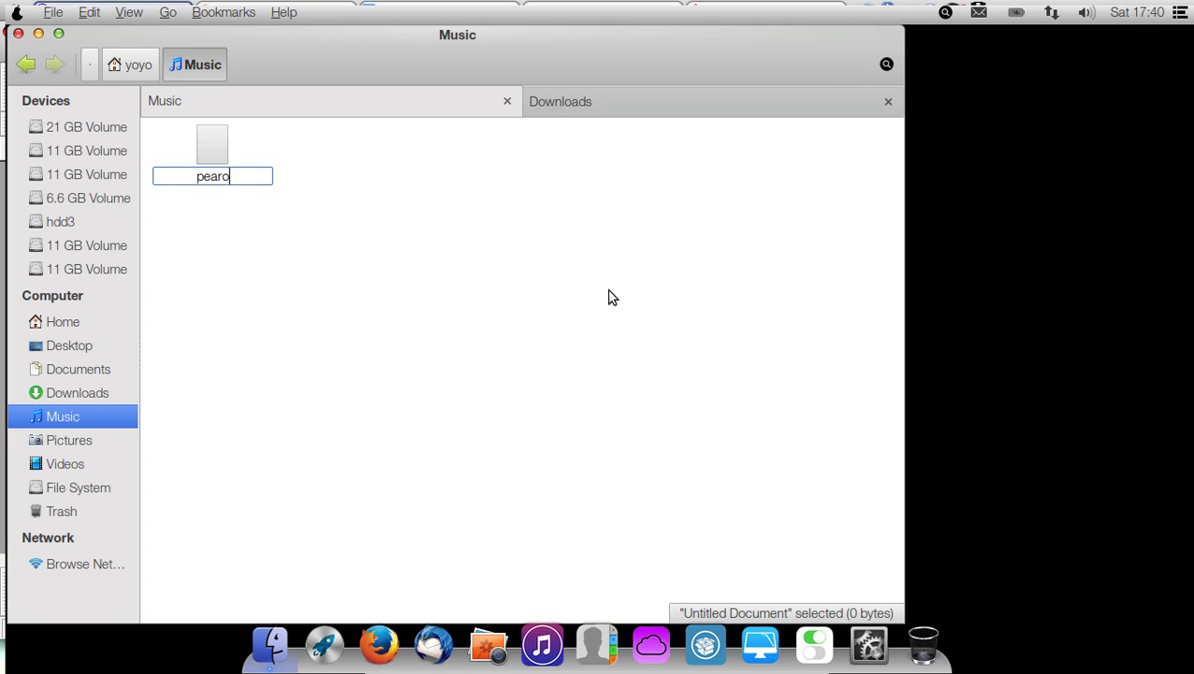
type("s.txt")
key("Return")
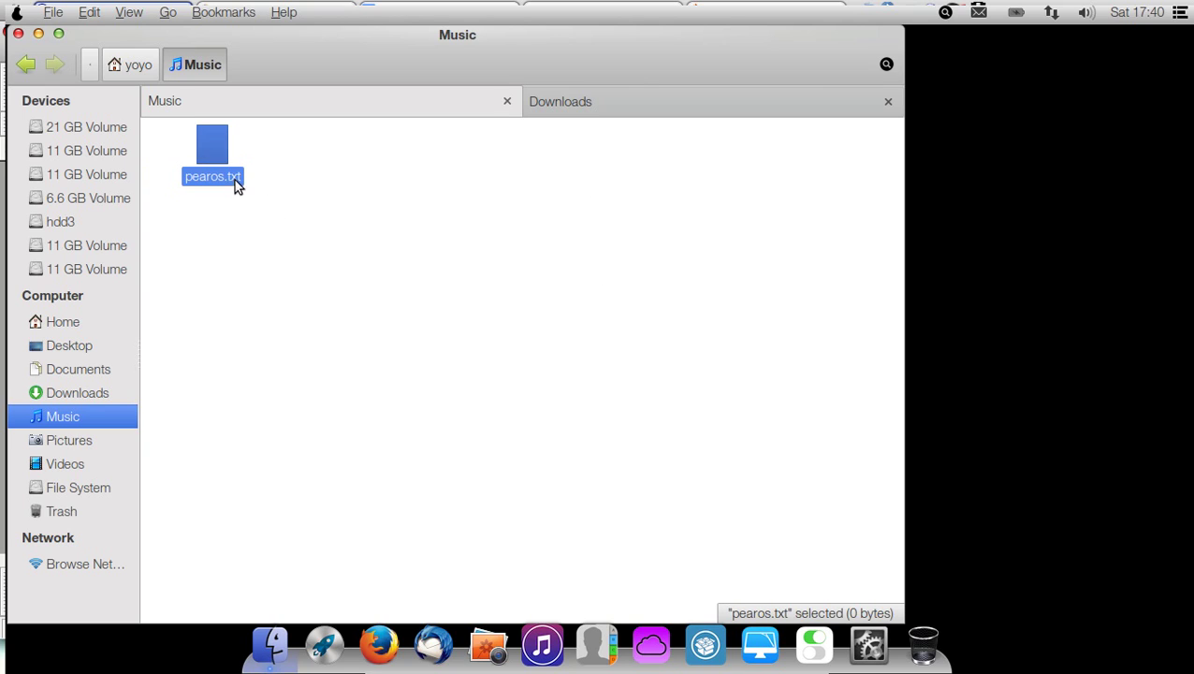
Move pearos.txt from the Music folder into the Downloads tab and check both tabs
left_click_drag(207, 148, 621, 181)
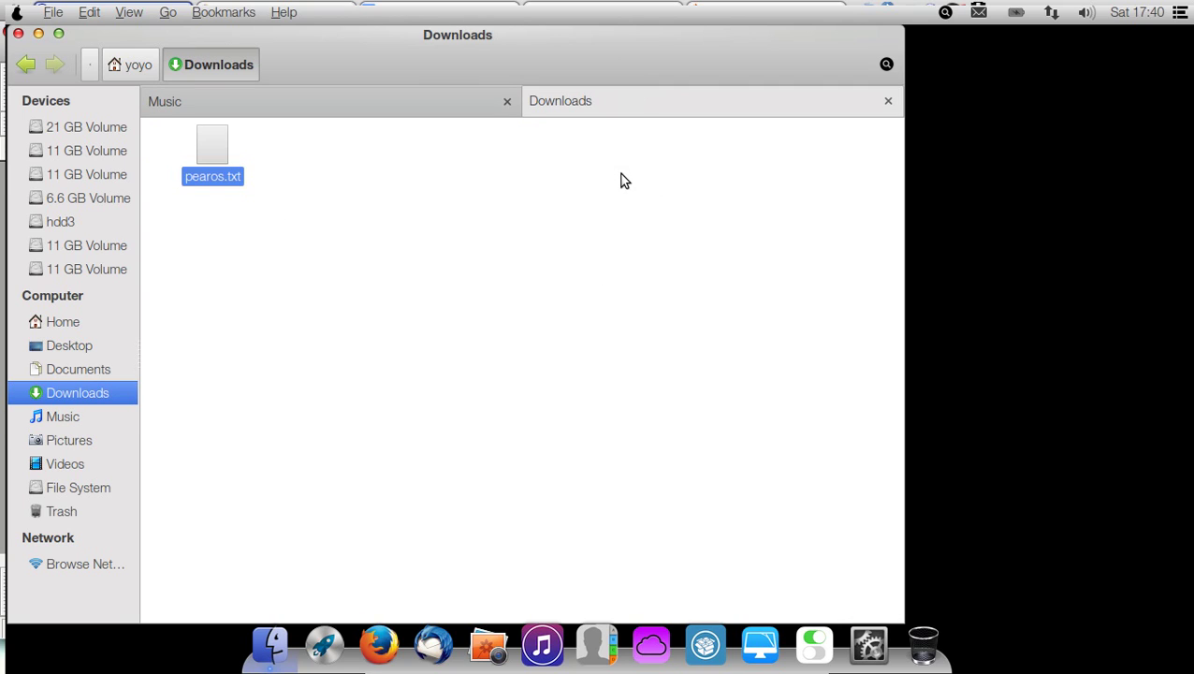
left_click(285, 110)
left_click(604, 118)
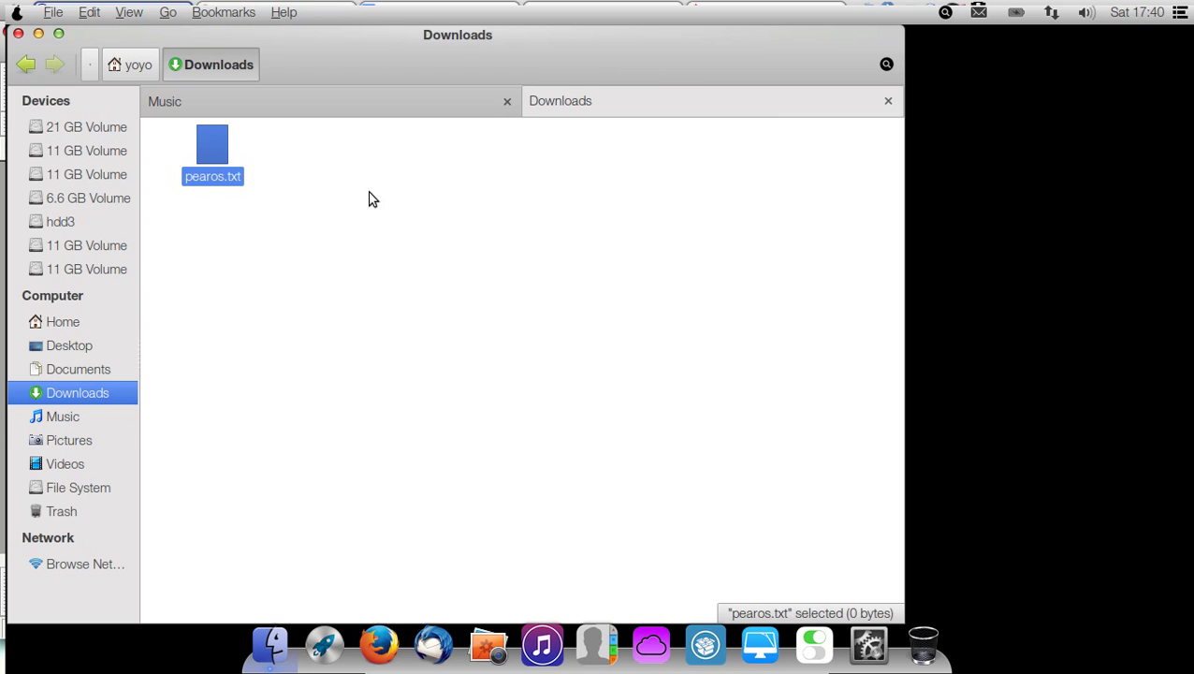
Open pearos.txt in gedit, enter the text "zertyusfghjk", and view all open windows in the overview before returning to the editor
double_click(211, 145)
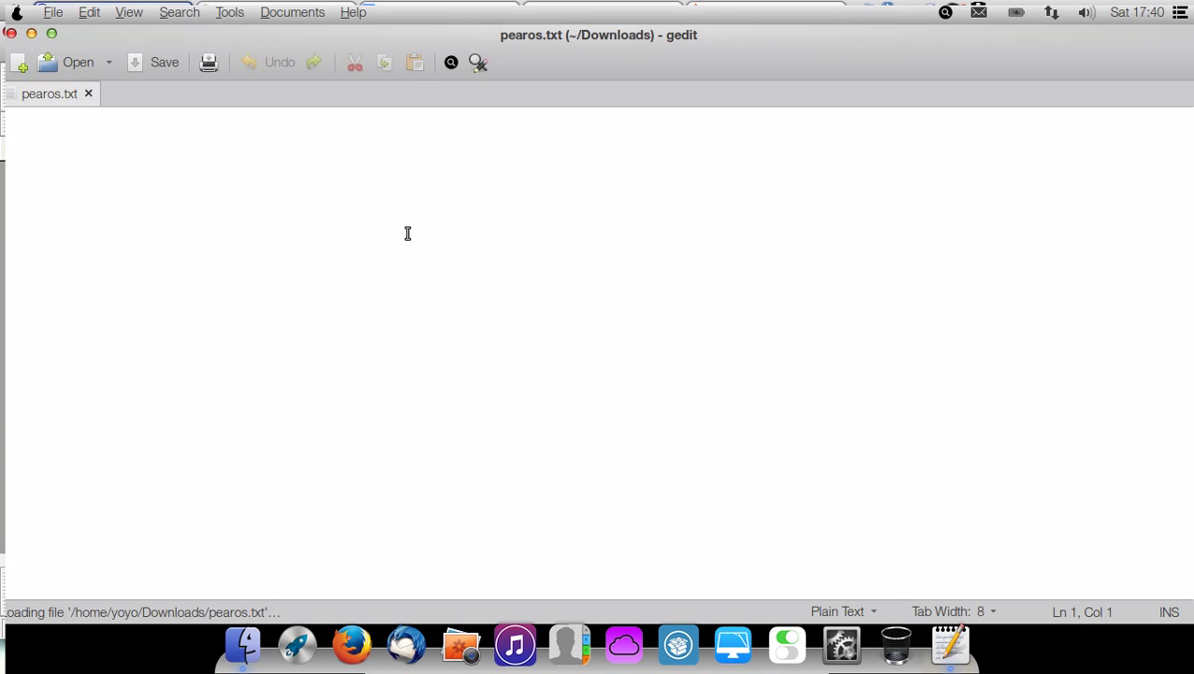
type("zertyusfghjk")
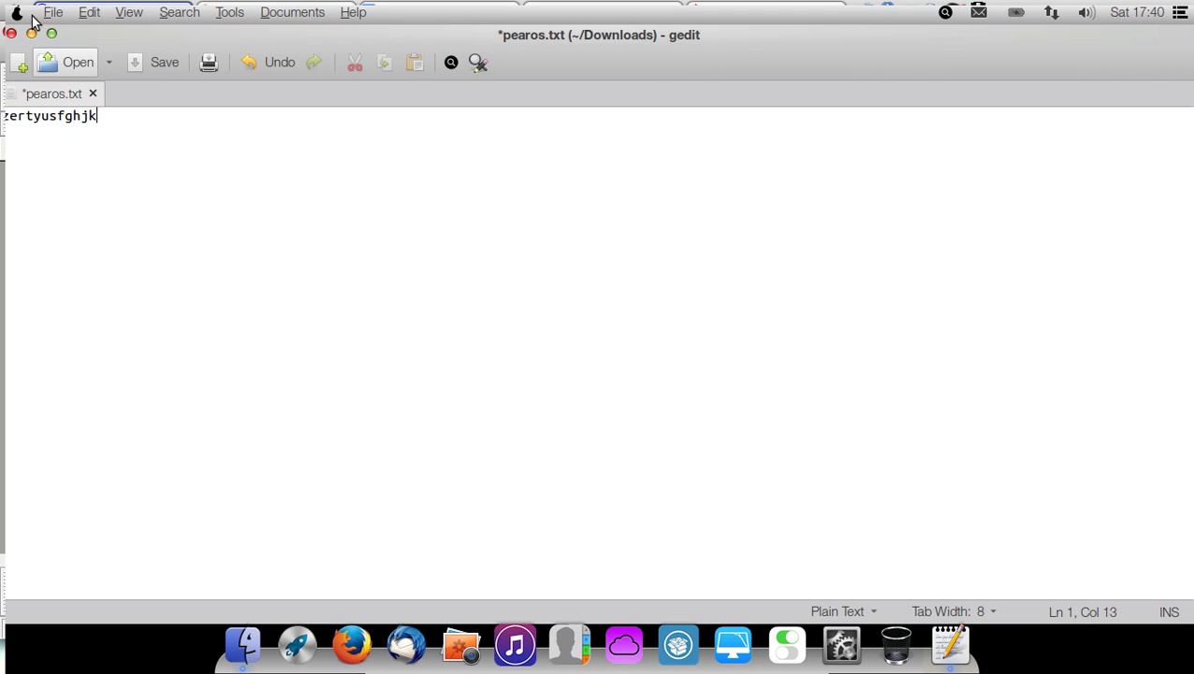
mouse_move(4, 4)
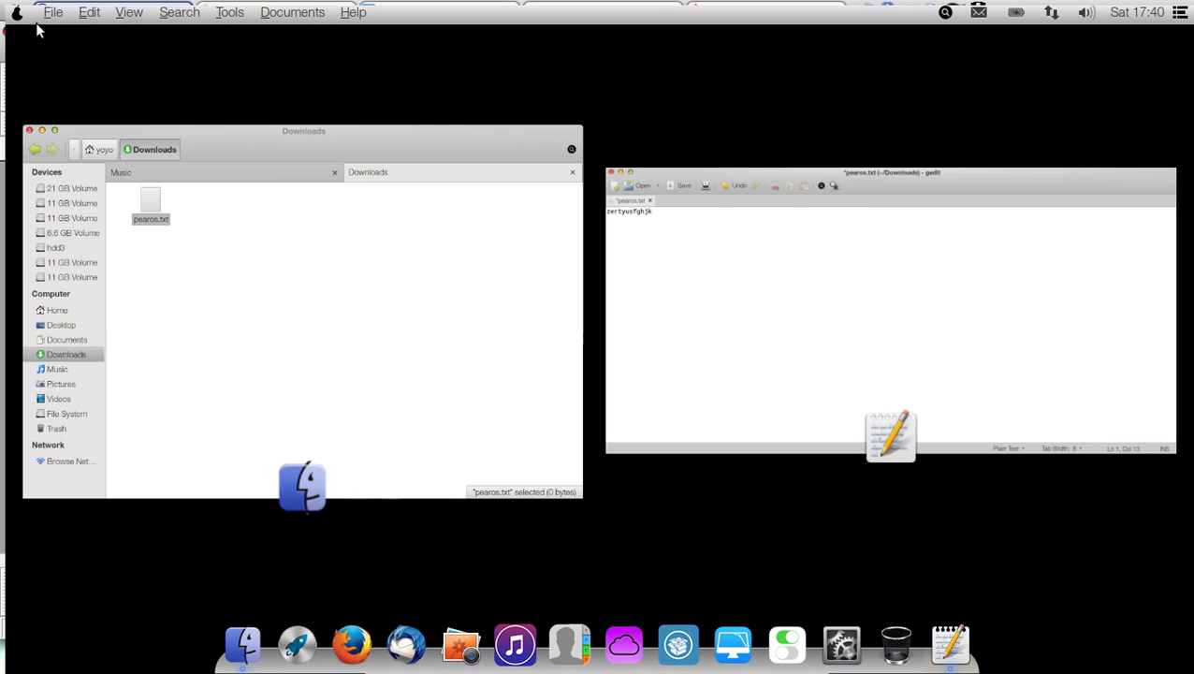
left_click(773, 186)
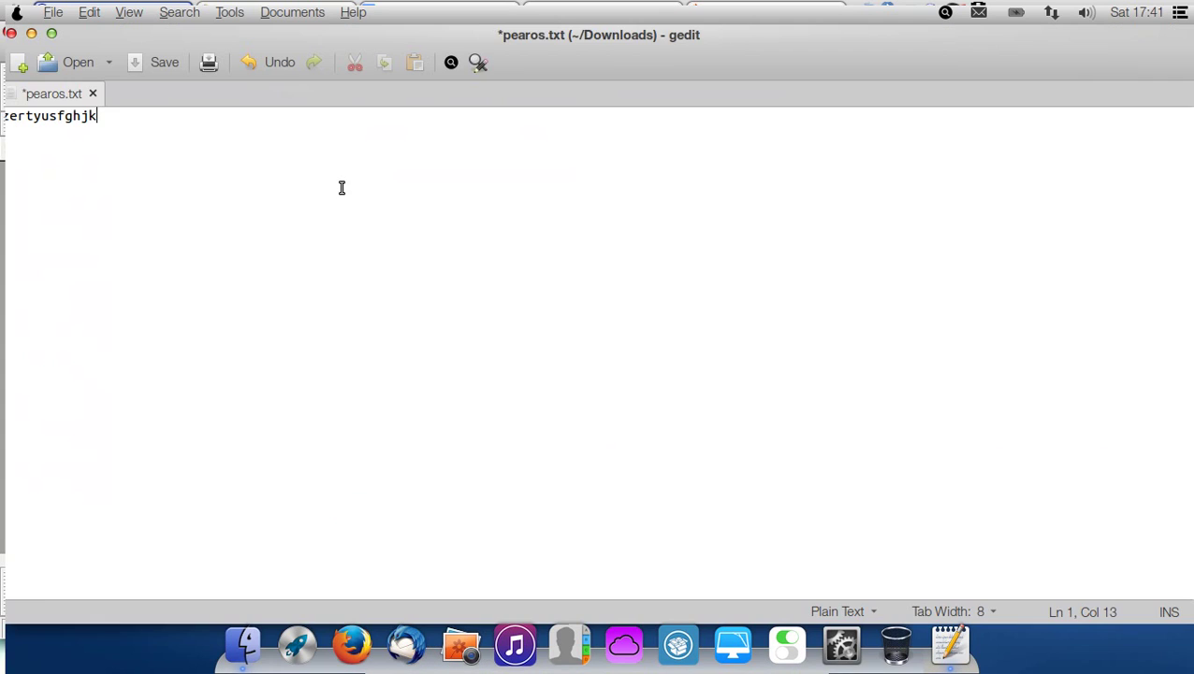
Close gedit without saving pearos.txt, and close the file manager window
left_click(10, 33)
key("alt+w")
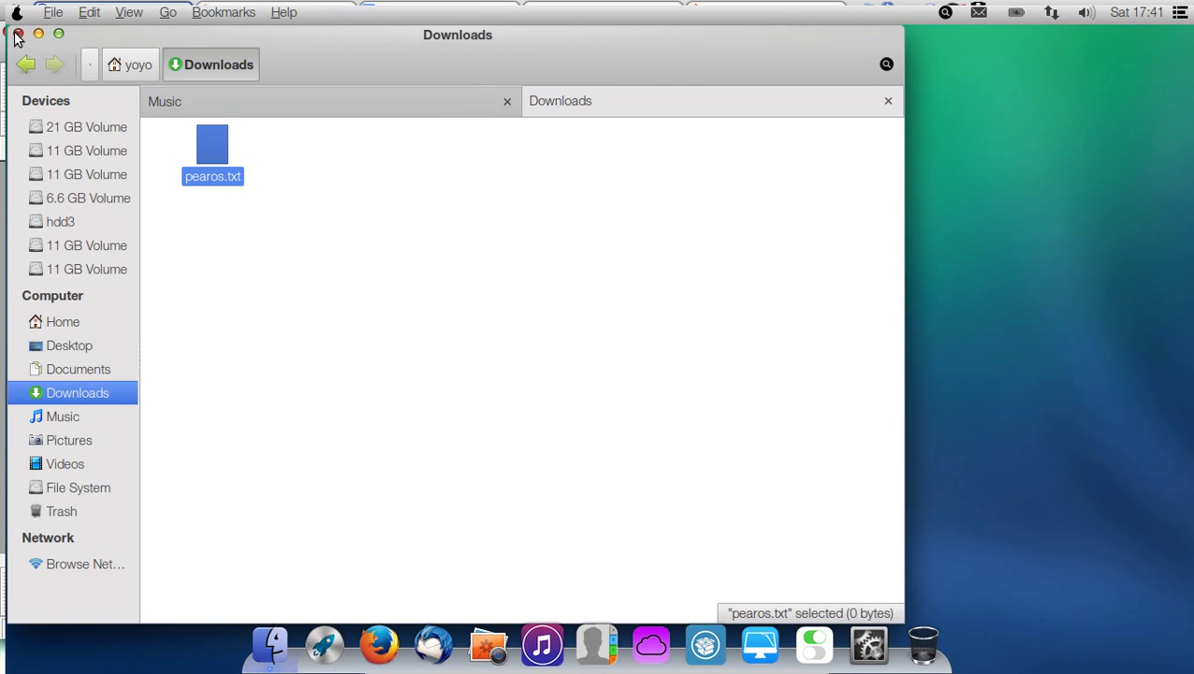
left_click(17, 36)
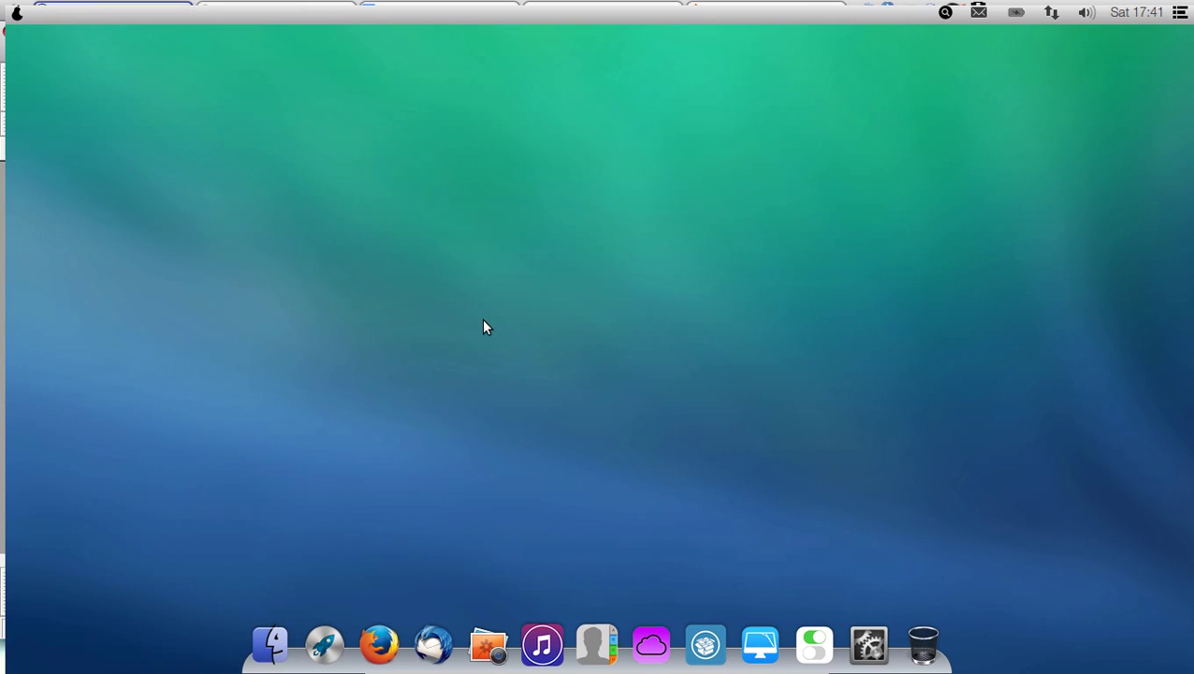
Launch Terminal and start a root shell with "sudo -s", entering the account password
left_click(320, 622)
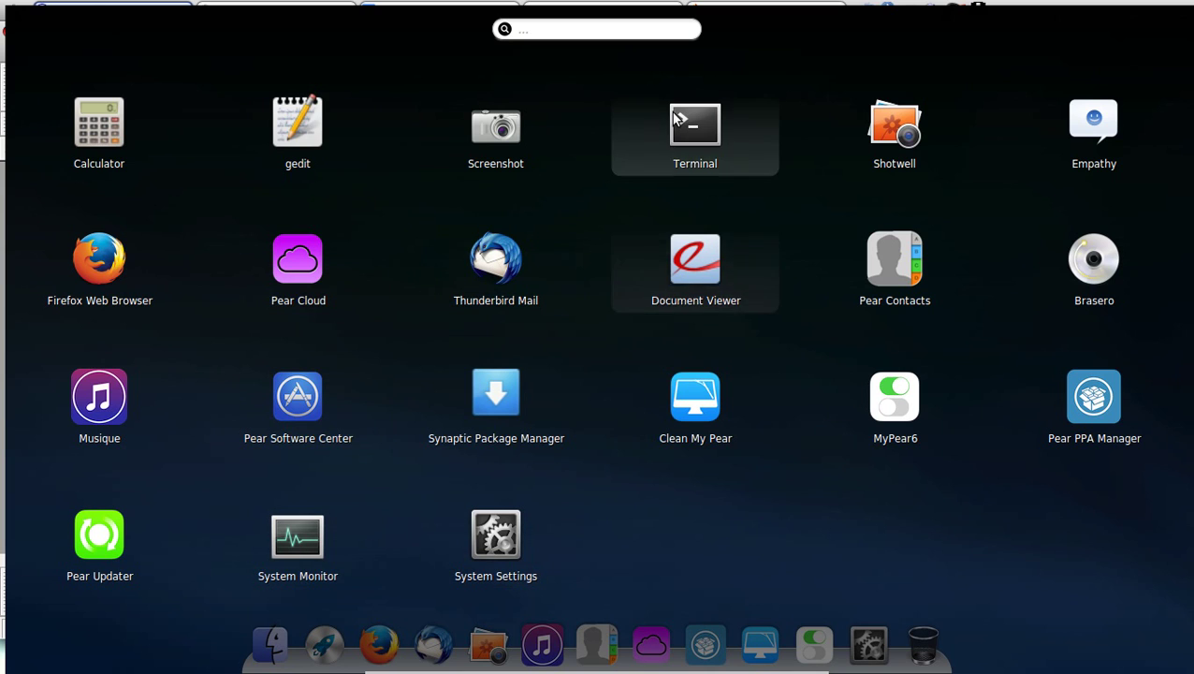
left_click(541, 302)
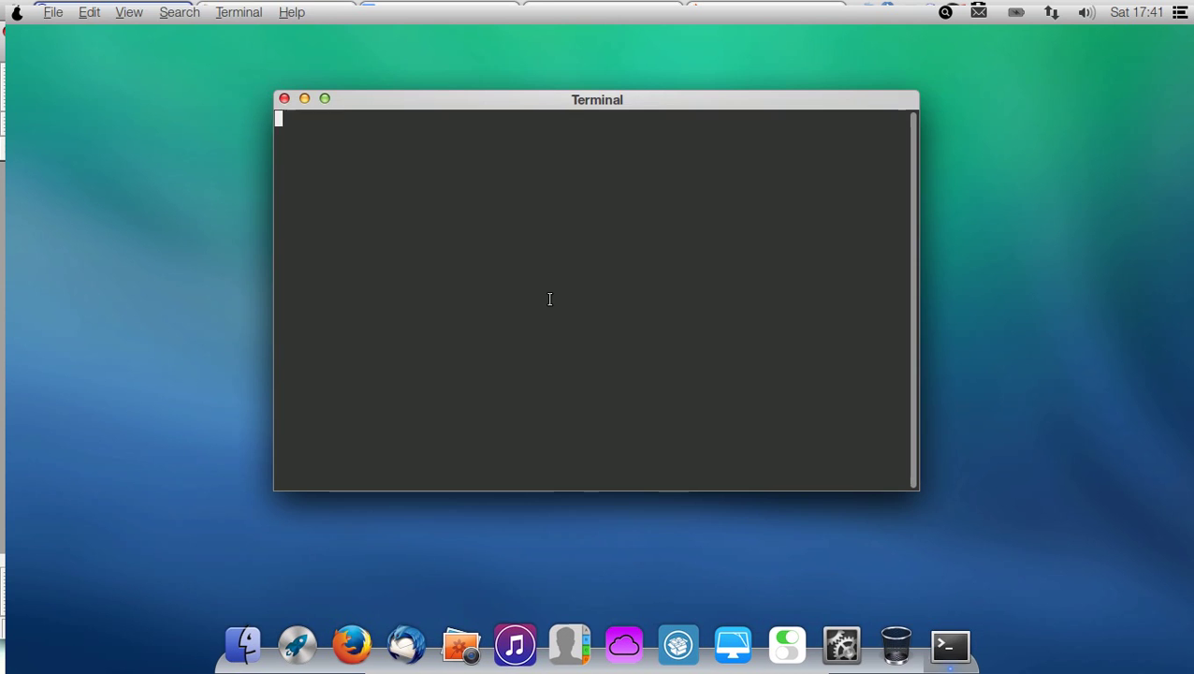
type("sud")
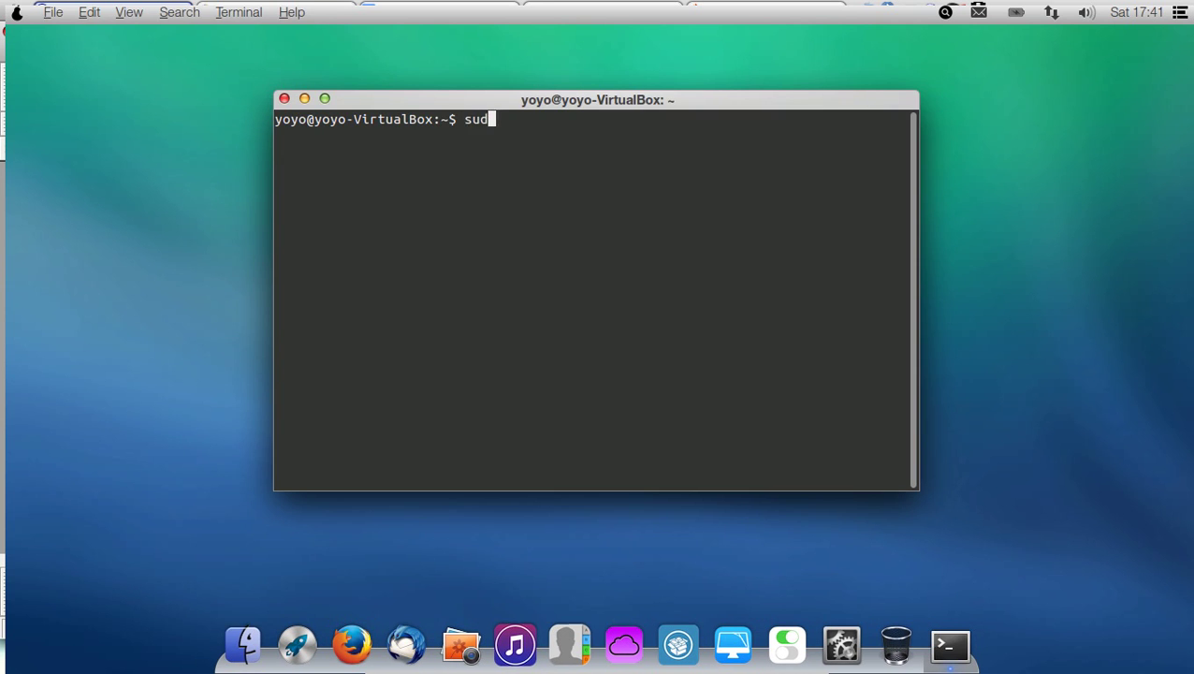
type("o -s")
key("Return")
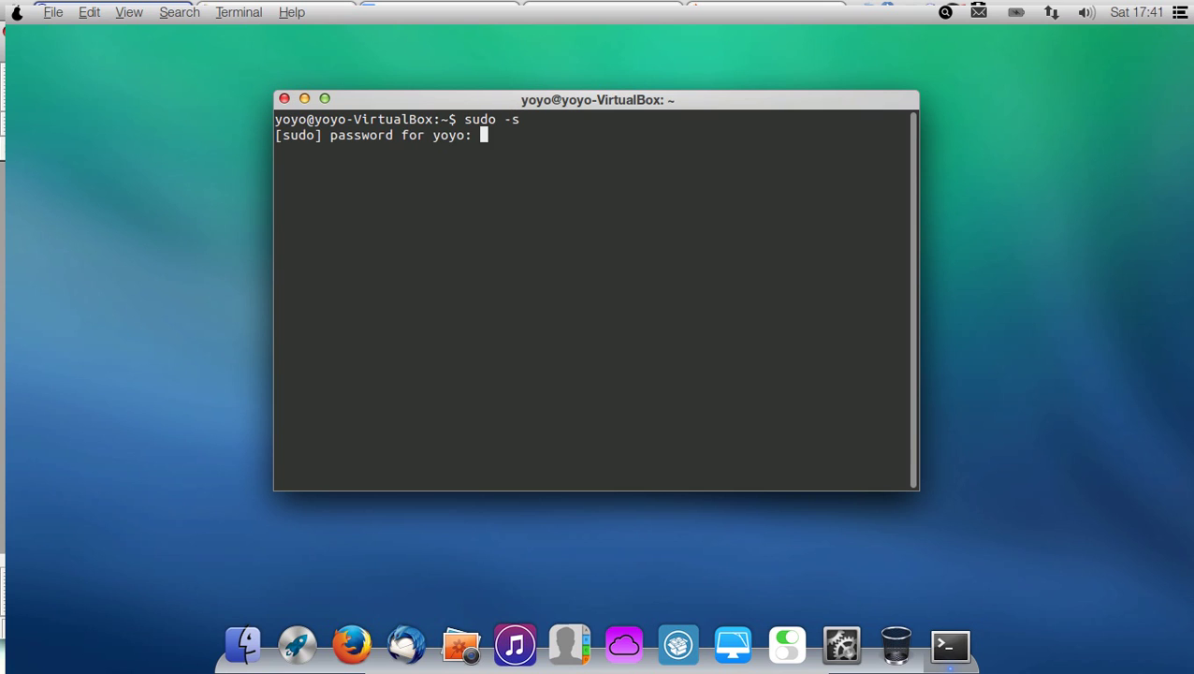
key("Return")
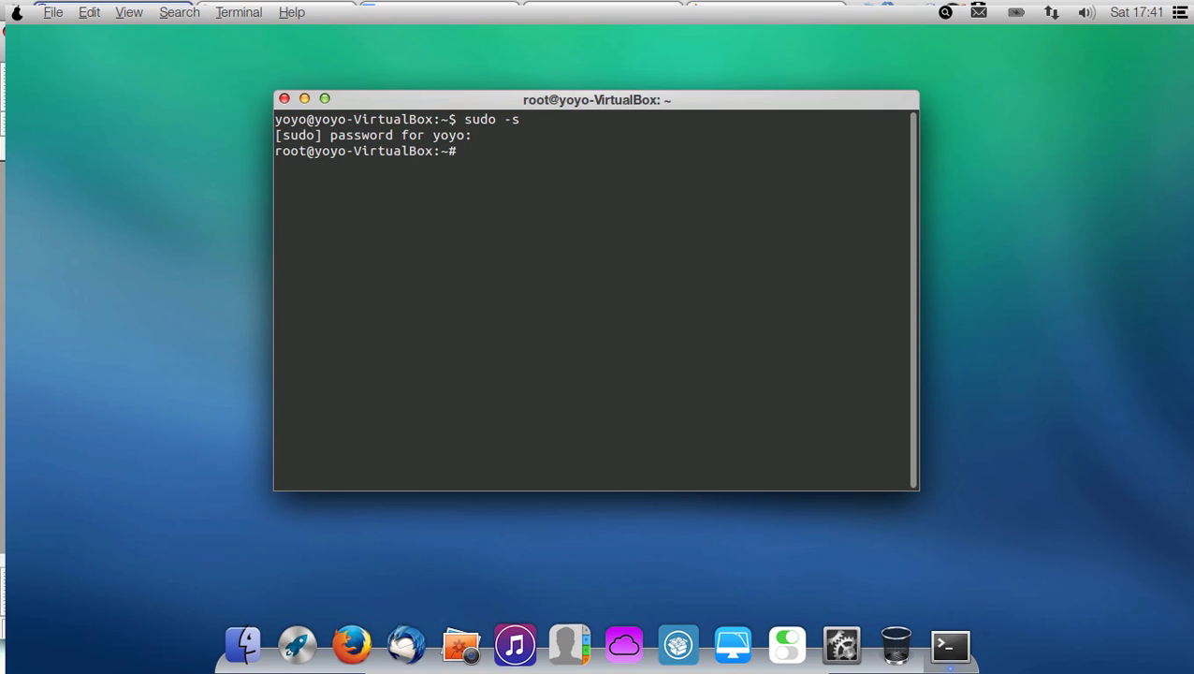
Run "apt-get install vlc" in the root shell and reposition the terminal window on the desktop
type("apt-get install vlc")
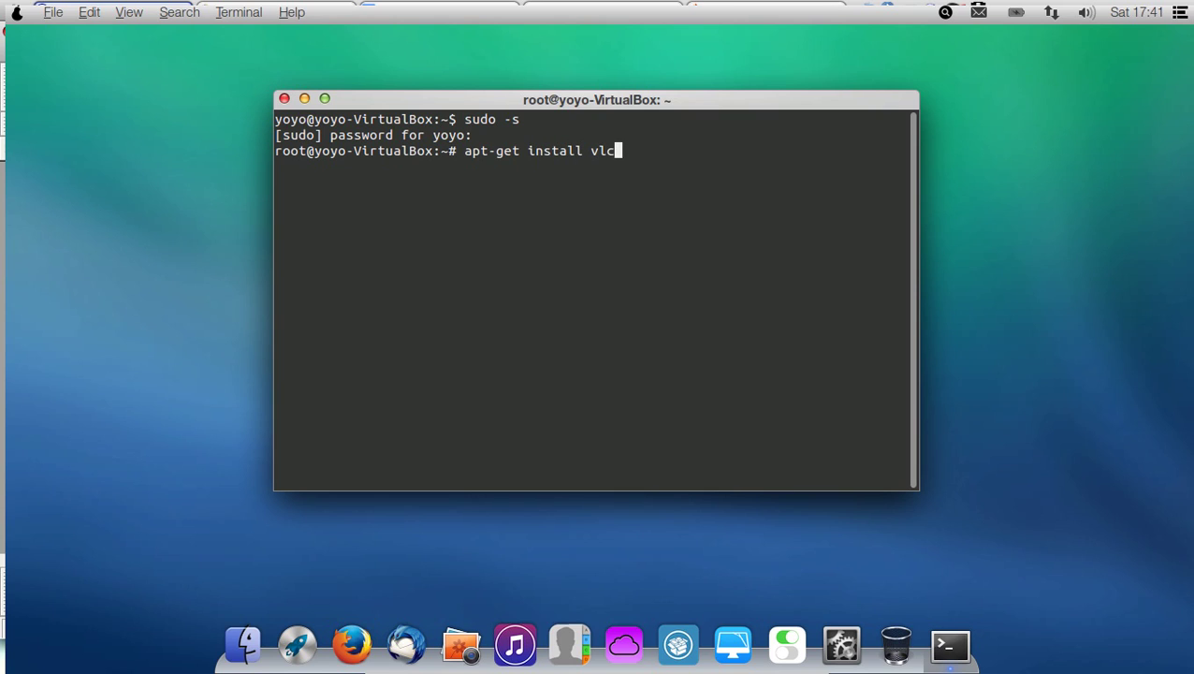
key("Return")
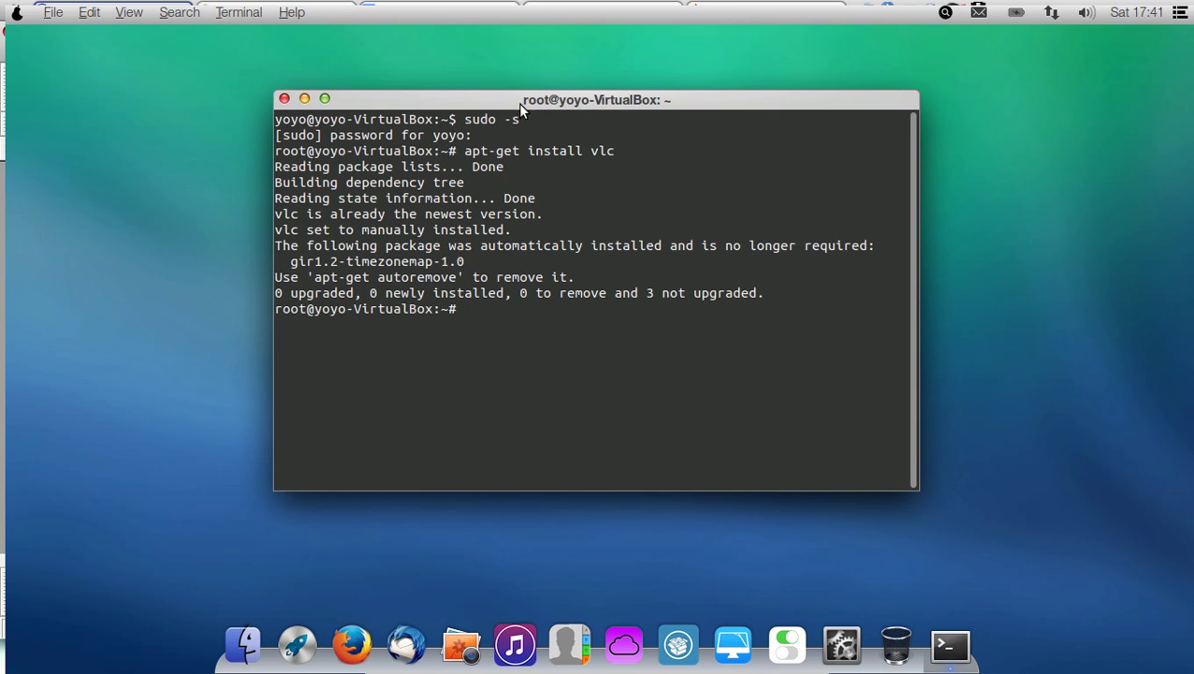
left_click_drag(521, 101, 409, 91)
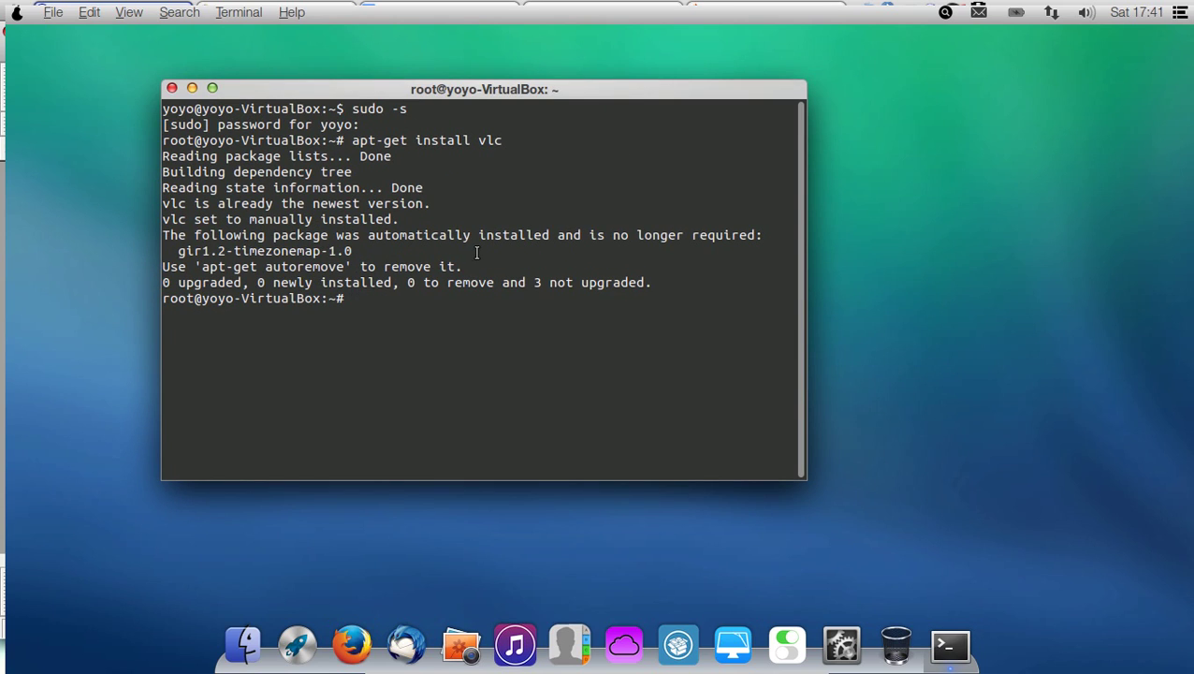
Install GIMP with "apt-get install gimp", accept the package installation, and reposition the terminal window while it downloads
key("Up")
key("BackSpace")
key("BackSpace")
type("gimp")
key("Return")
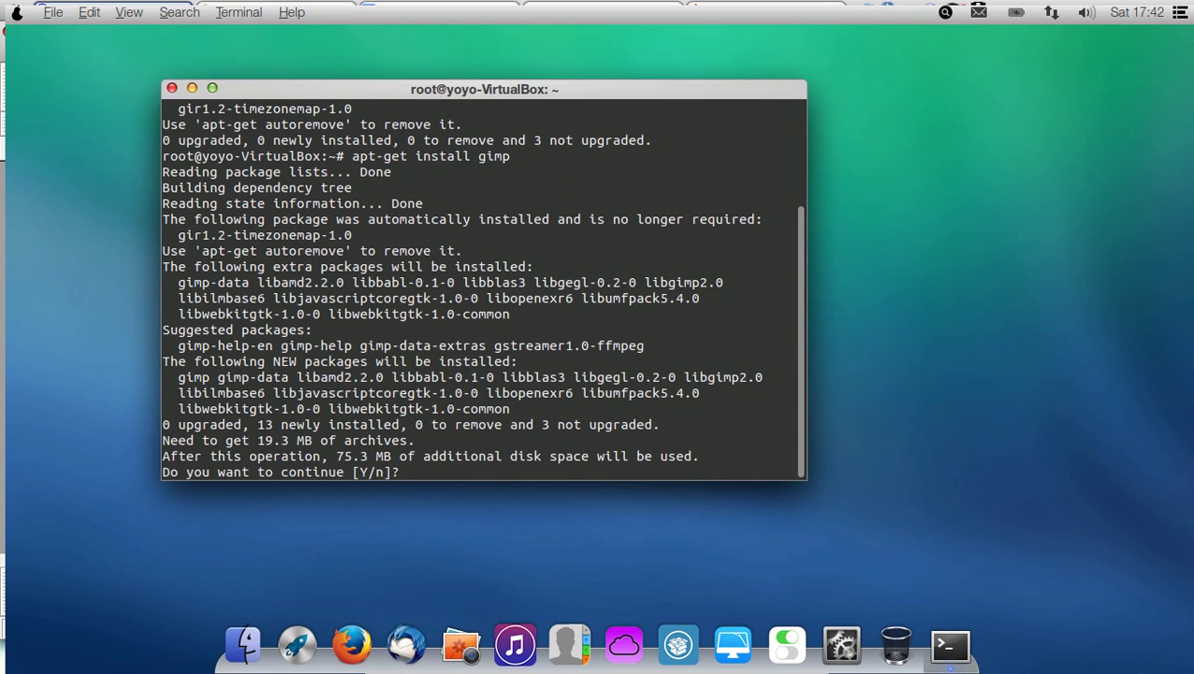
type("y")
key("Return")
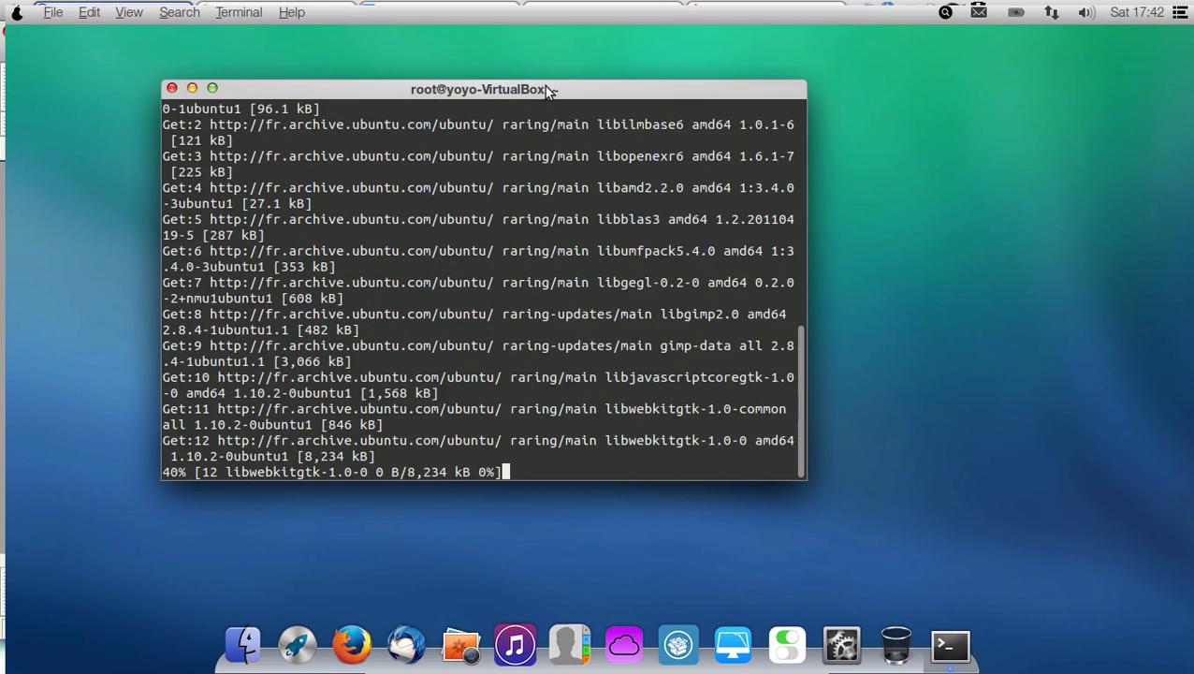
left_click_drag(566, 91, 744, 92)
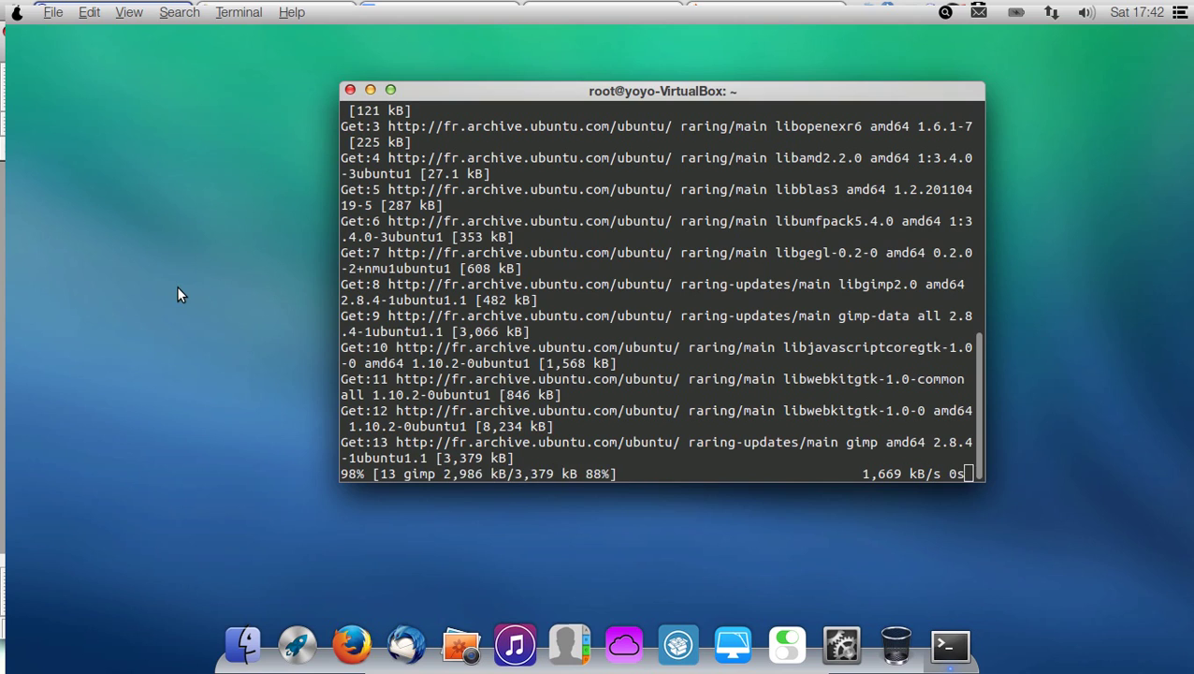
Launch Pear PPA Manager from the application launcher and authenticate with the account password
key("super")
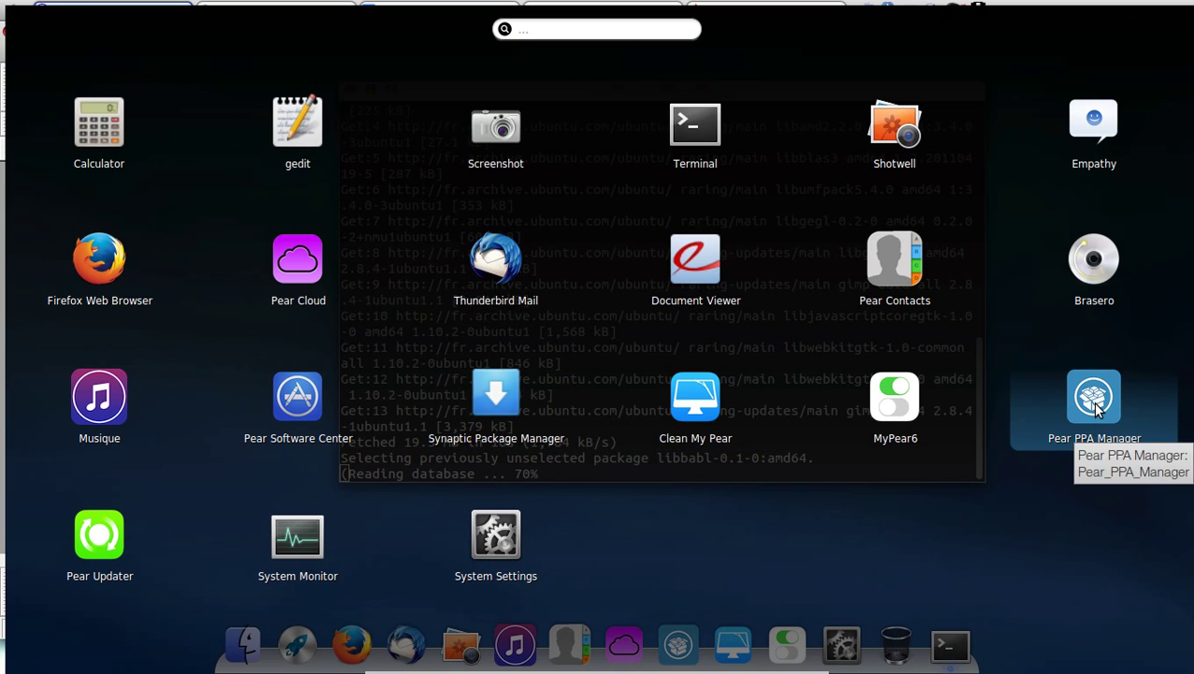
left_click(1049, 540)
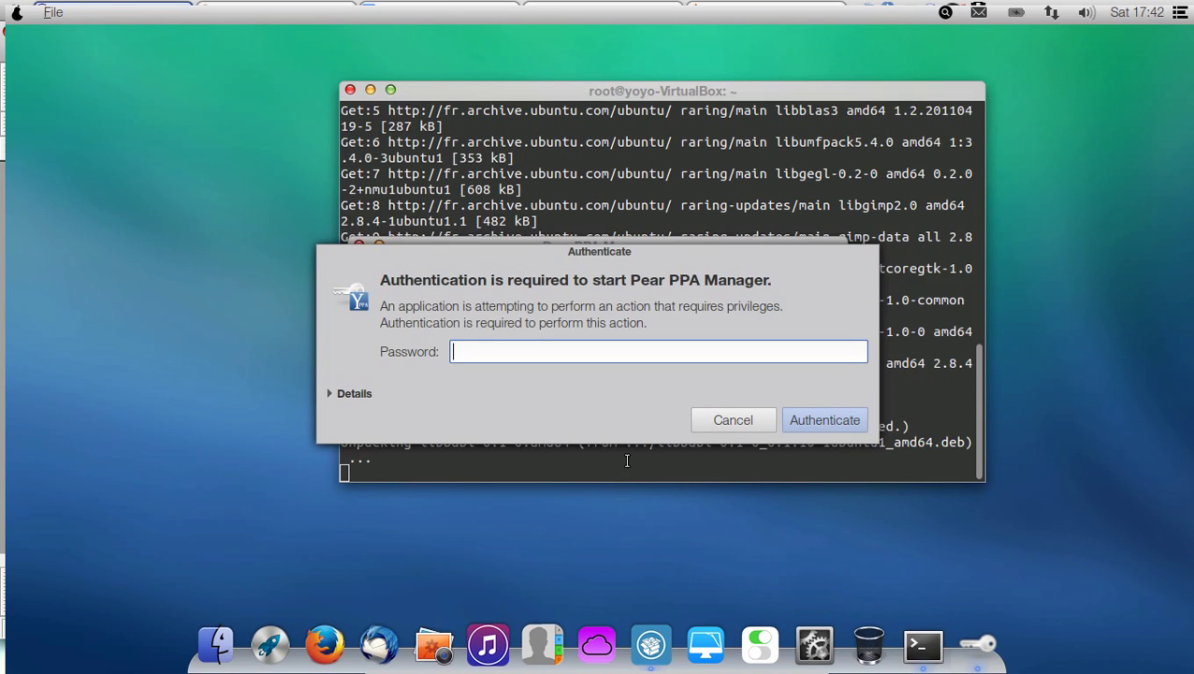
type("******")
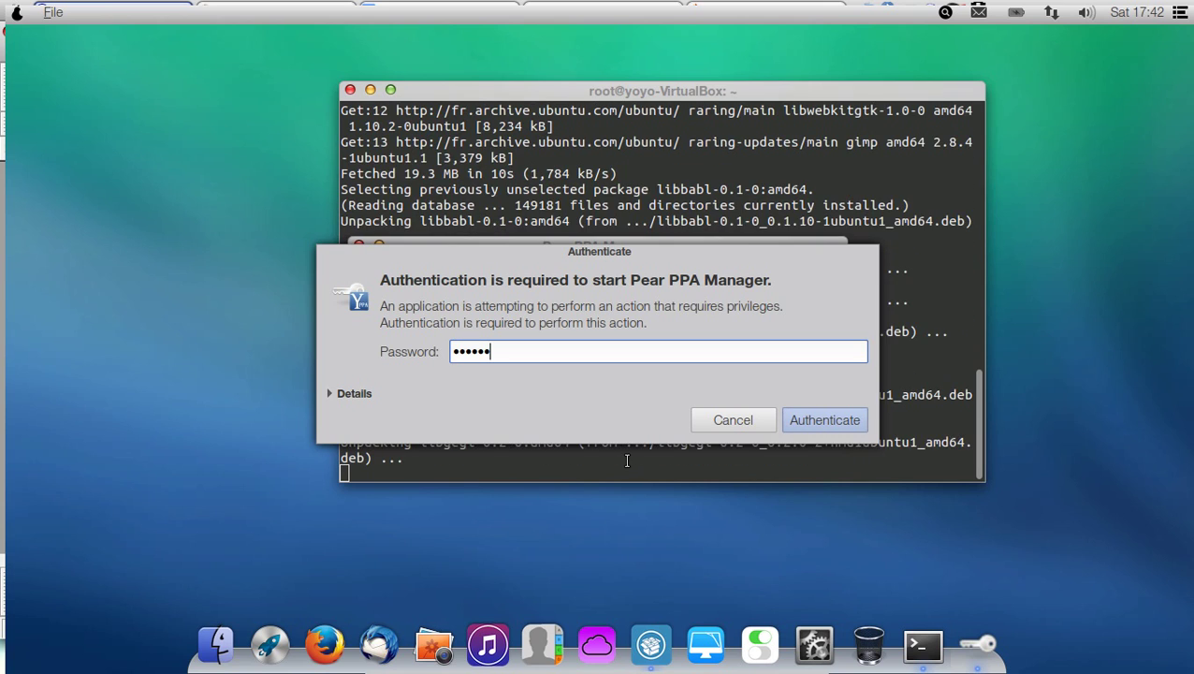
key("Return")
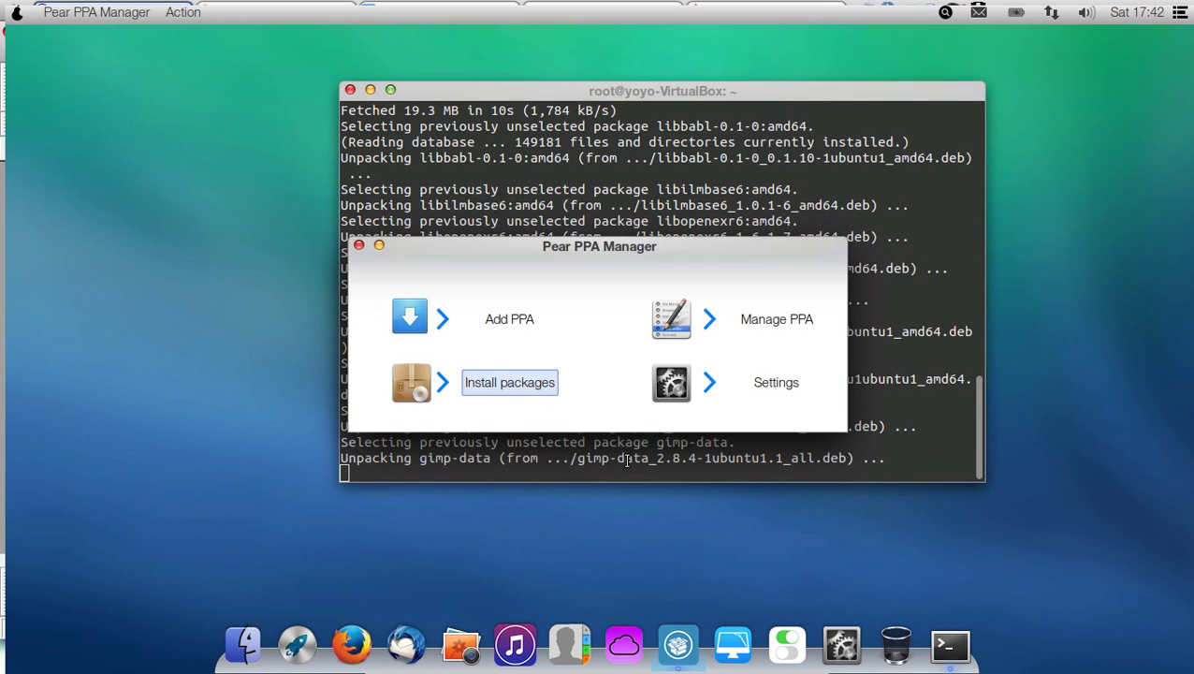
Try to install the pitivi package through Pear PPA Manager and expand the installation details
left_click(511, 382)
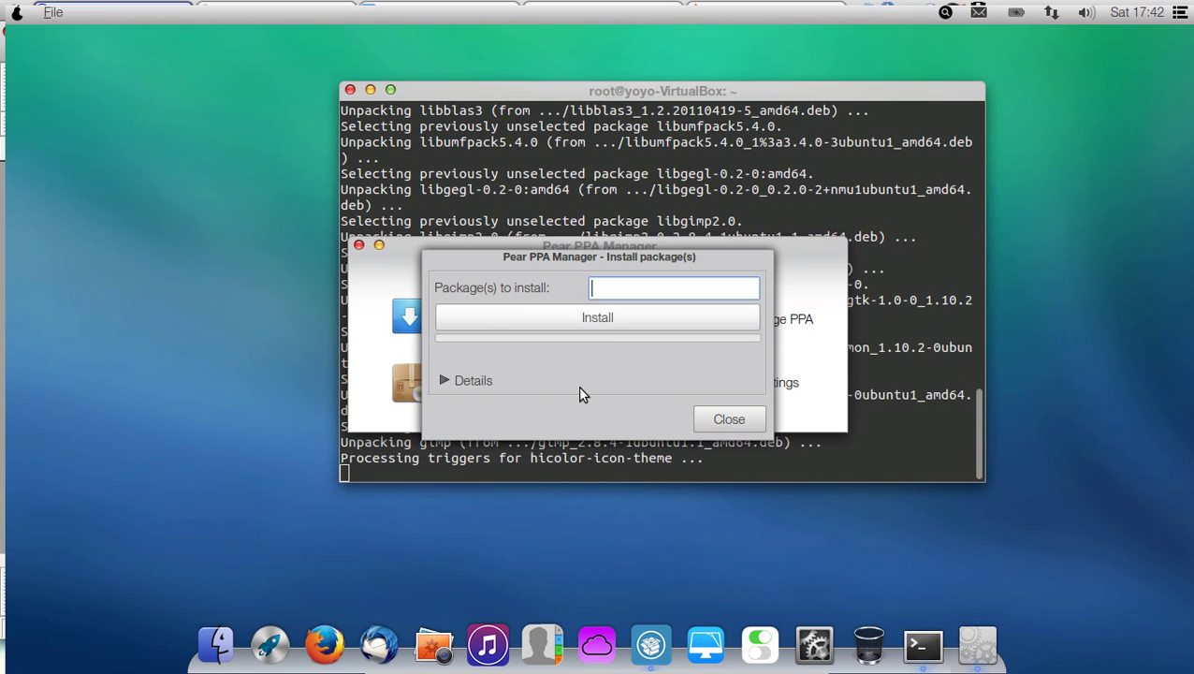
type("pitivi")
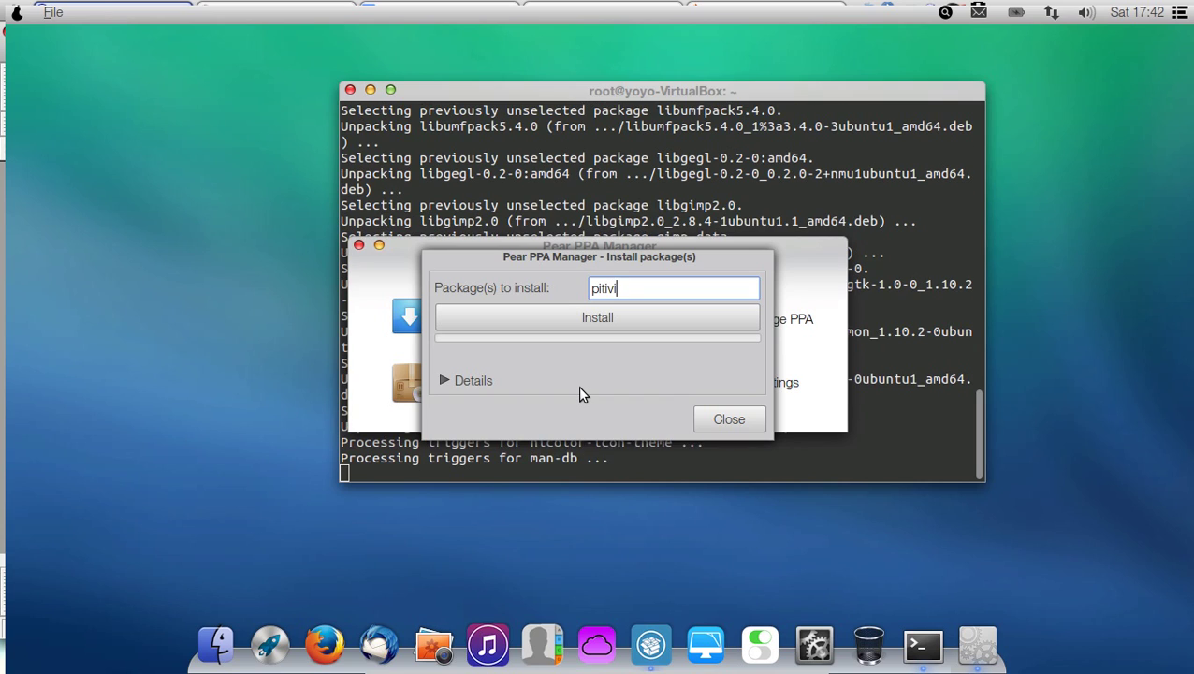
left_click(574, 319)
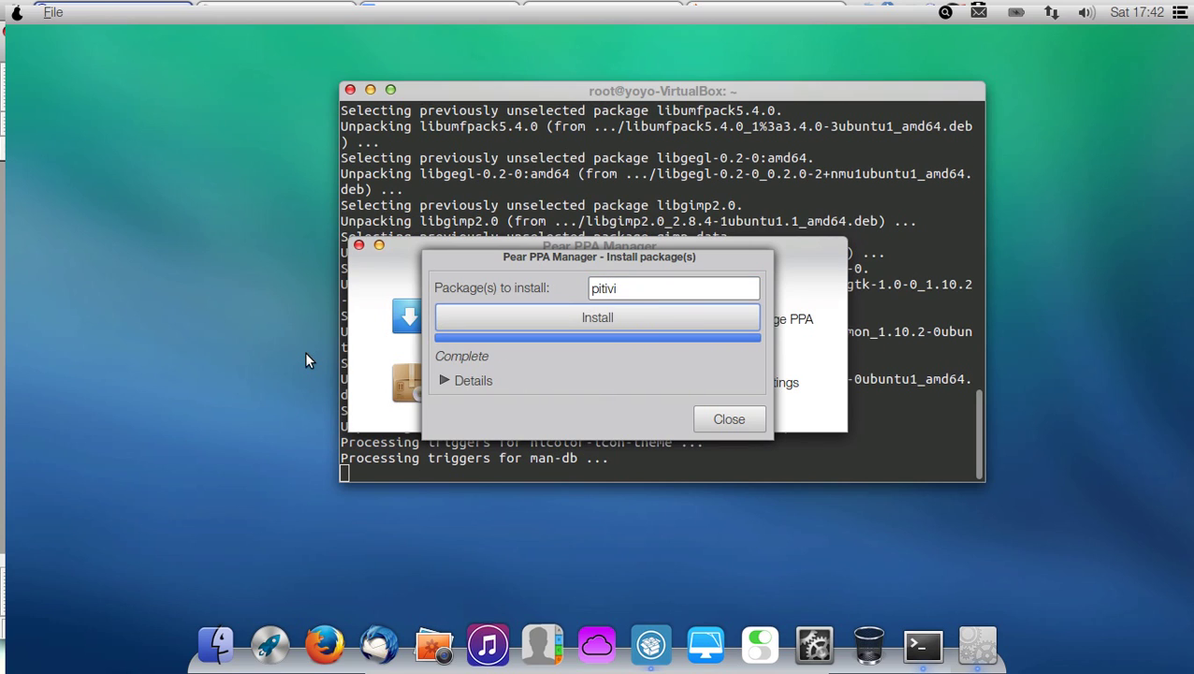
left_click(468, 380)
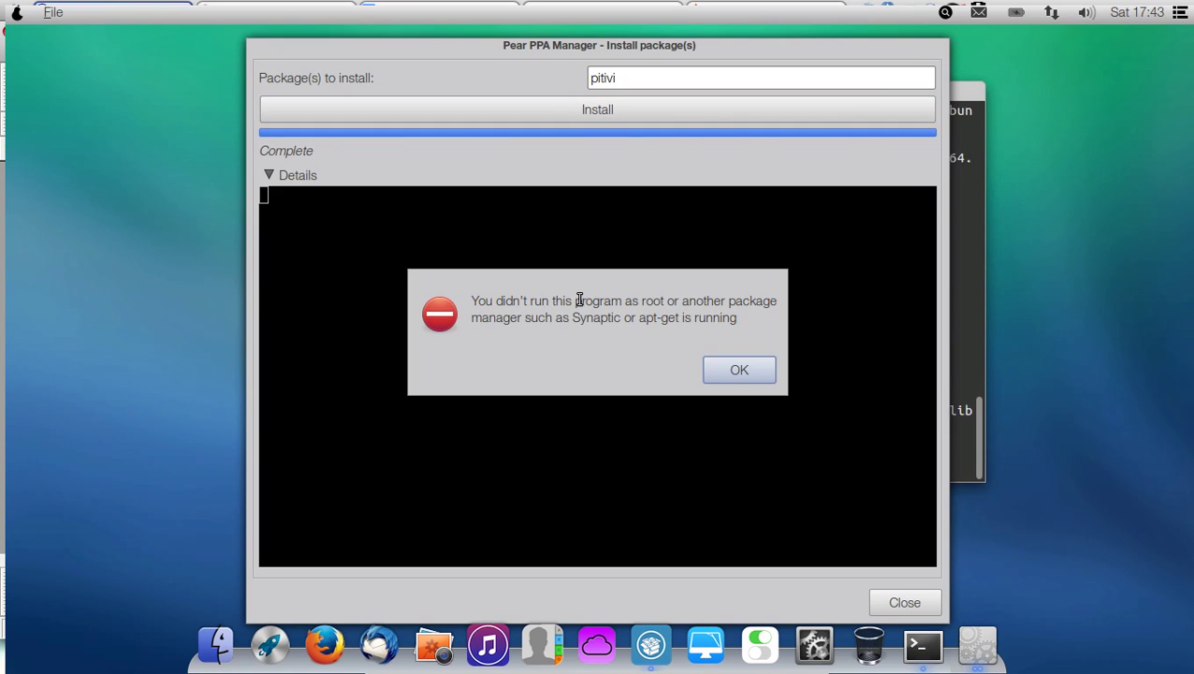
Dismiss the package manager error, move the terminal window aside, and retry installing pitivi through Pear PPA Manager
left_click(736, 369)
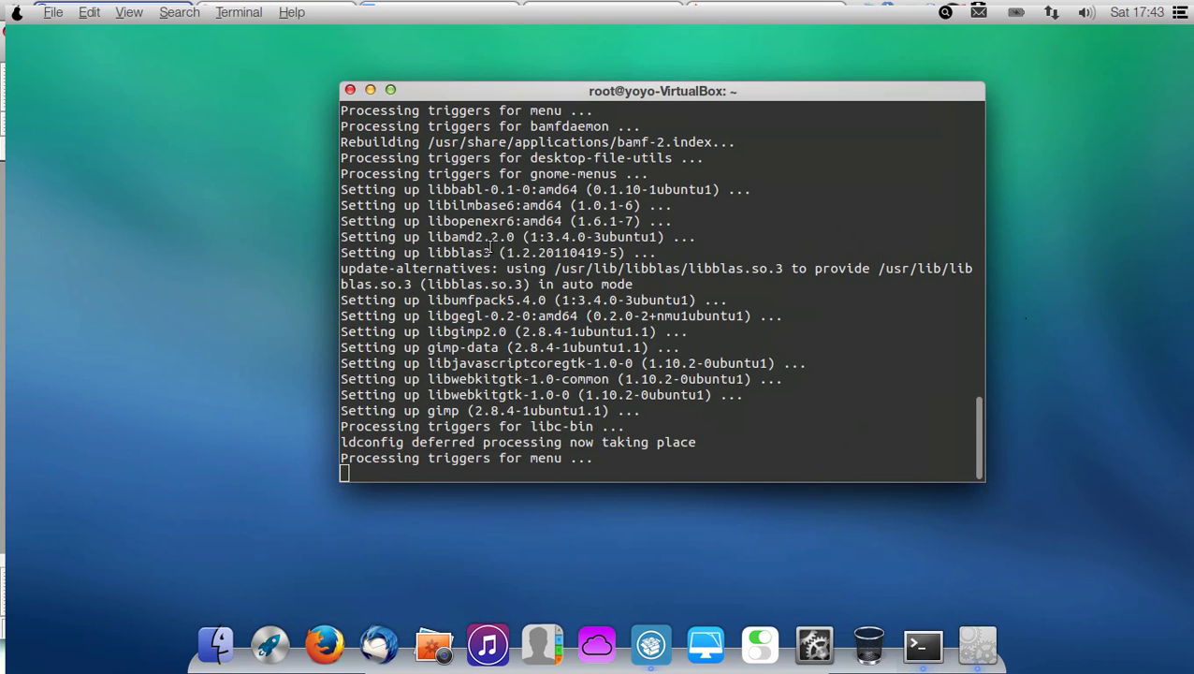
left_click_drag(468, 93, 362, 72)
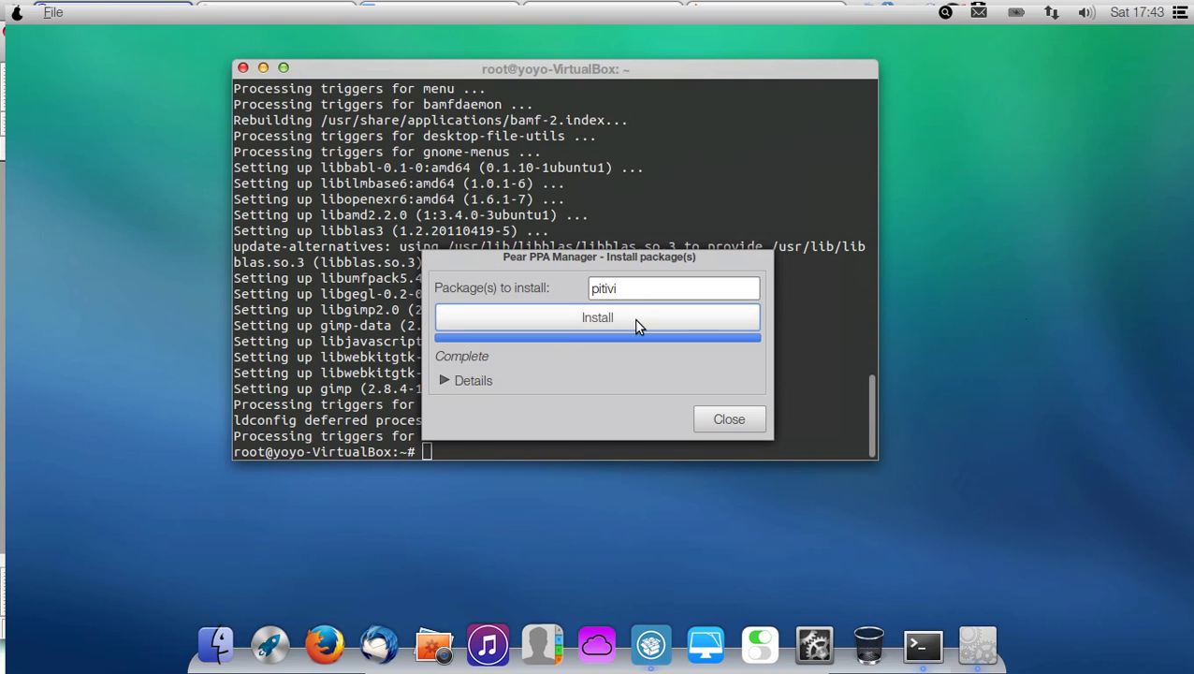
left_click(634, 319)
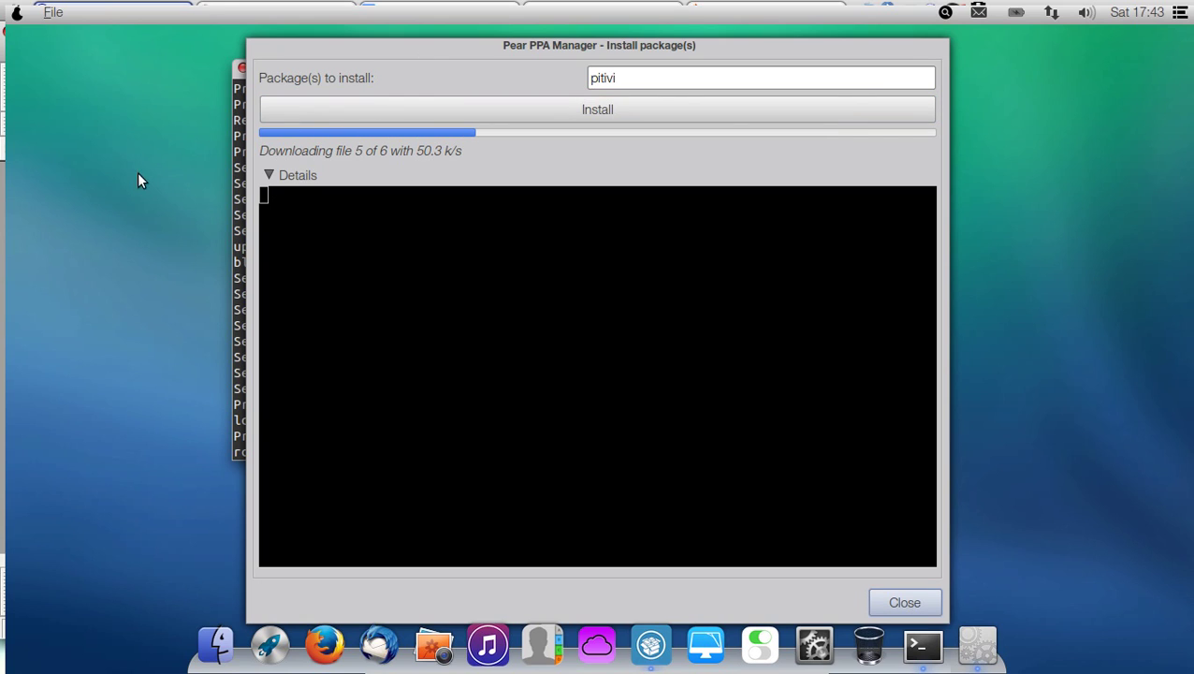
left_click(193, 109)
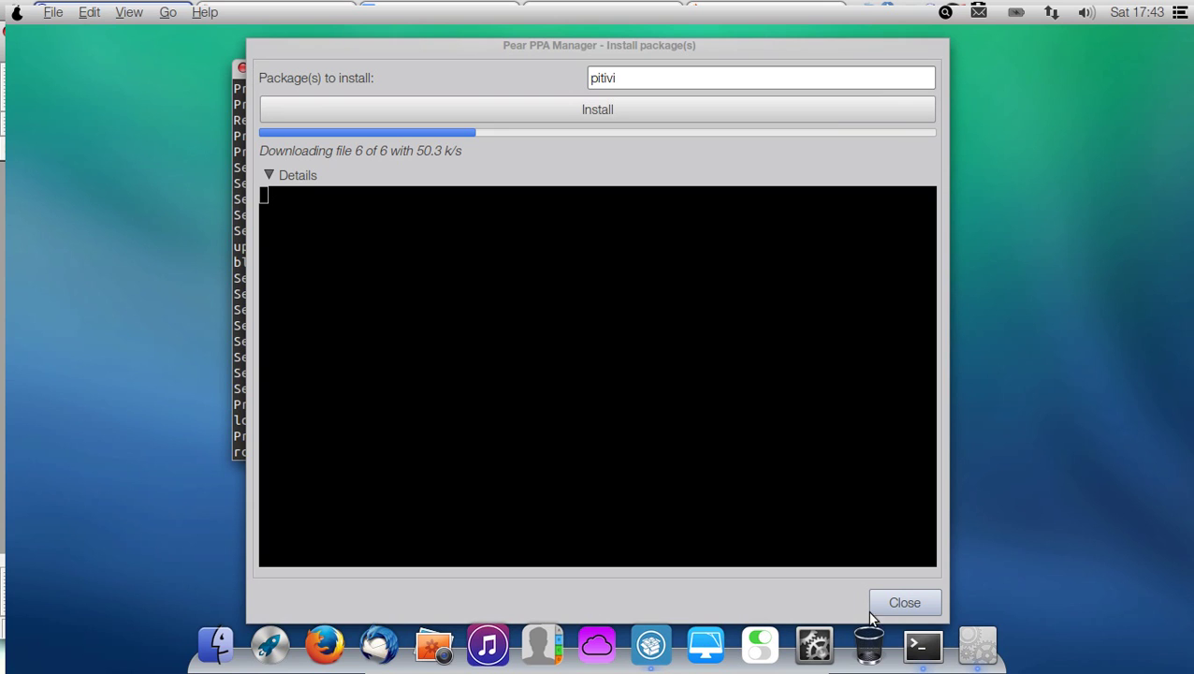
Bring the terminal to the front, reposition it over the package installation window, and maximize and restore it
left_click(934, 649)
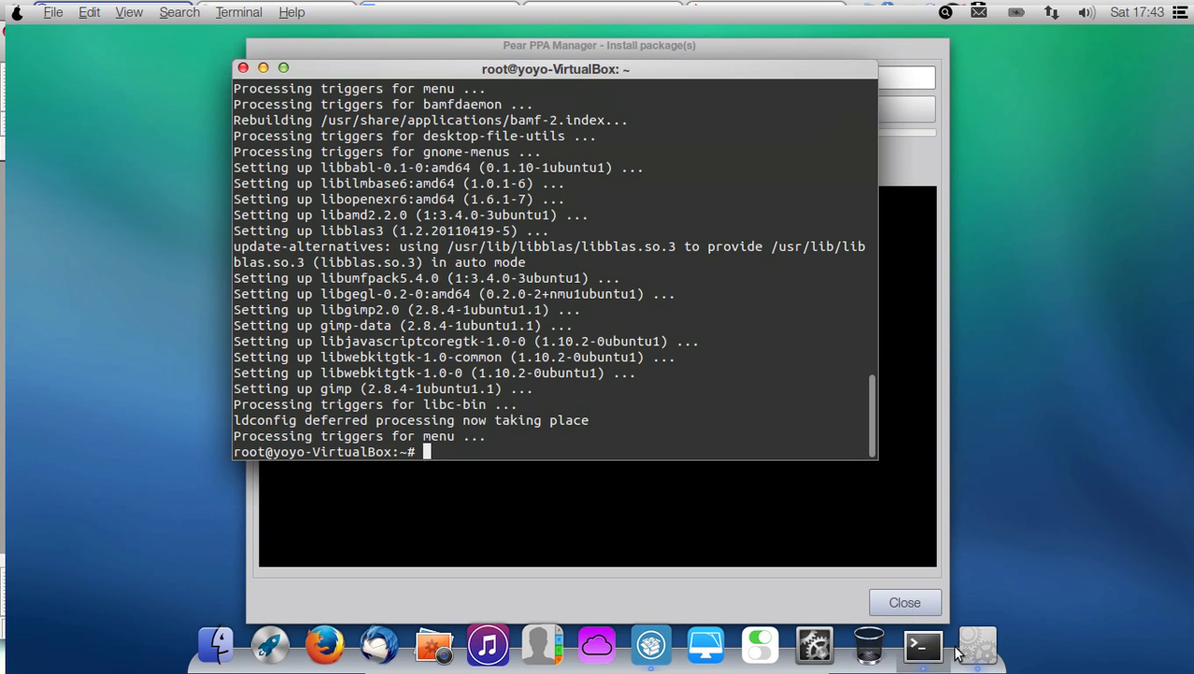
left_click_drag(632, 67, 525, 128)
left_click(176, 128)
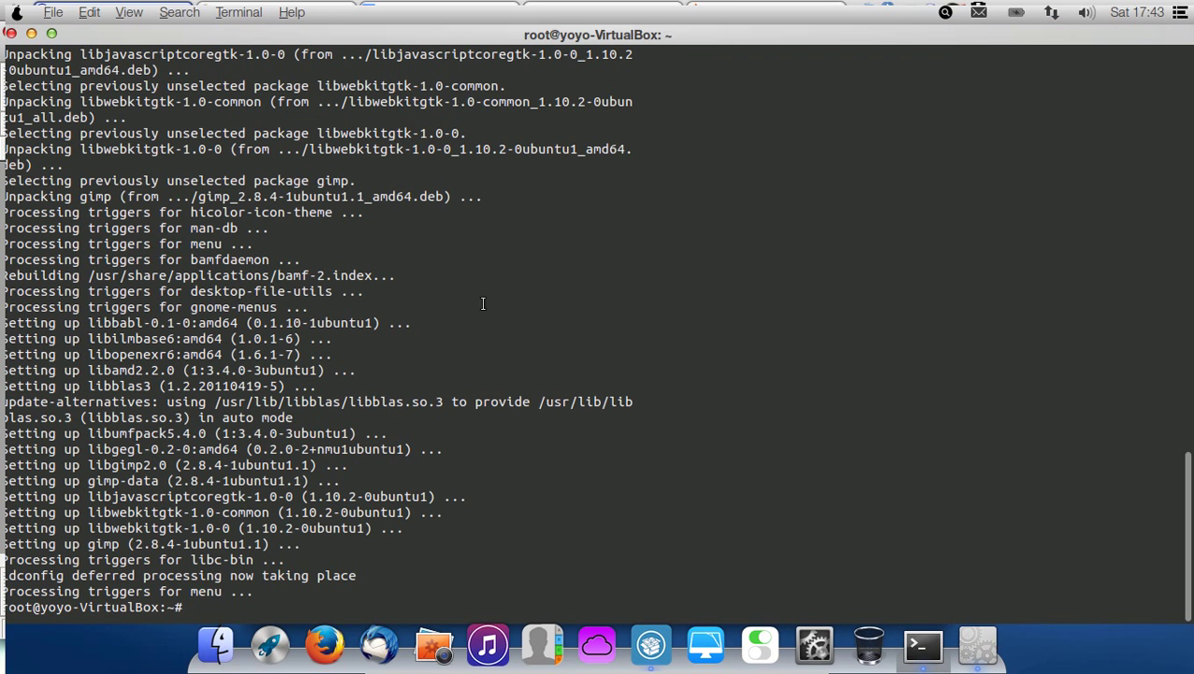
left_click(52, 34)
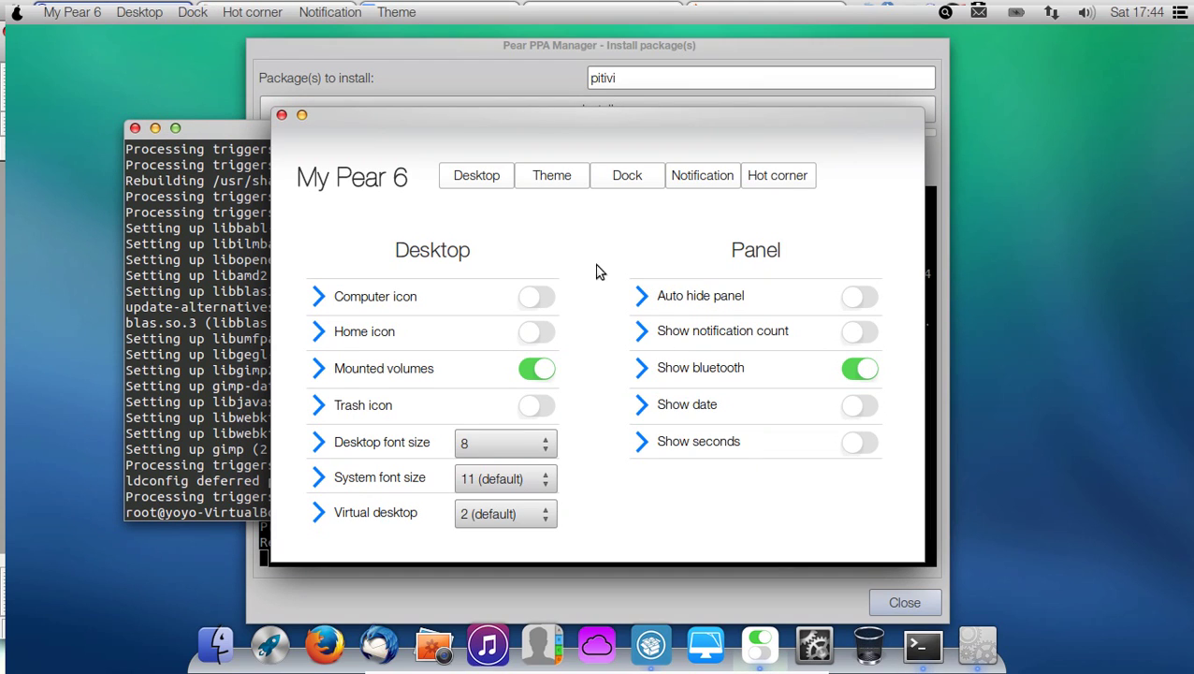
Turn on Hide in the Dock settings of My Pear 6, repositioning its window on the desktop
left_click_drag(423, 123, 281, 75)
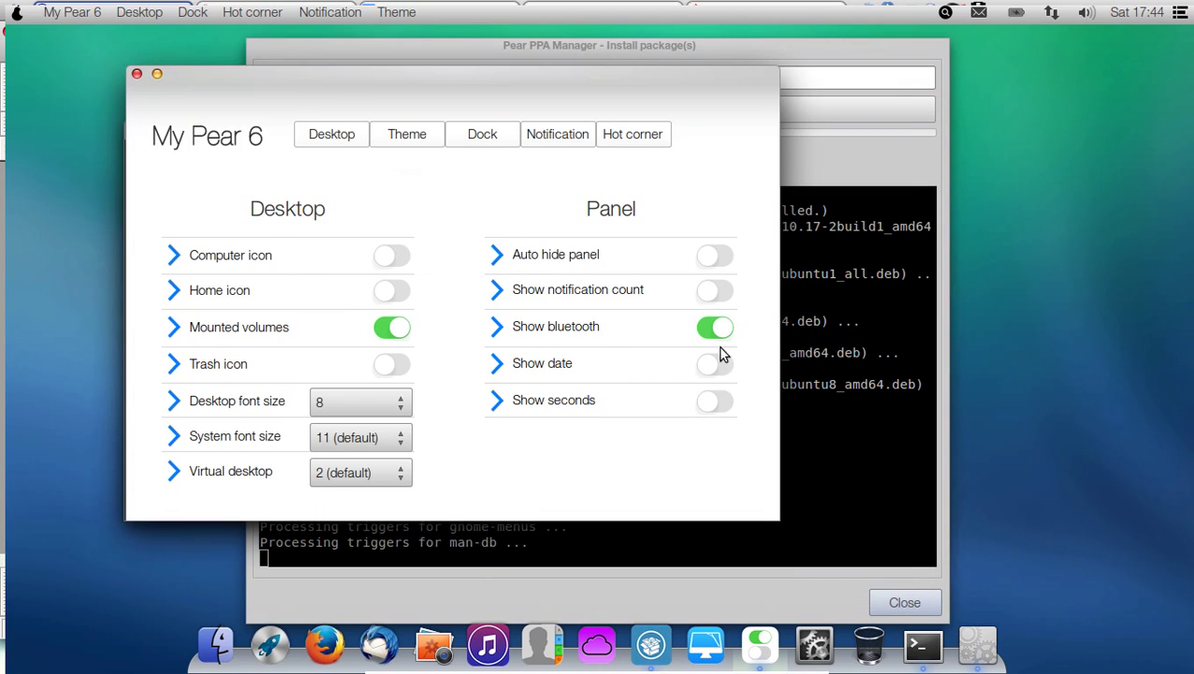
left_click(482, 134)
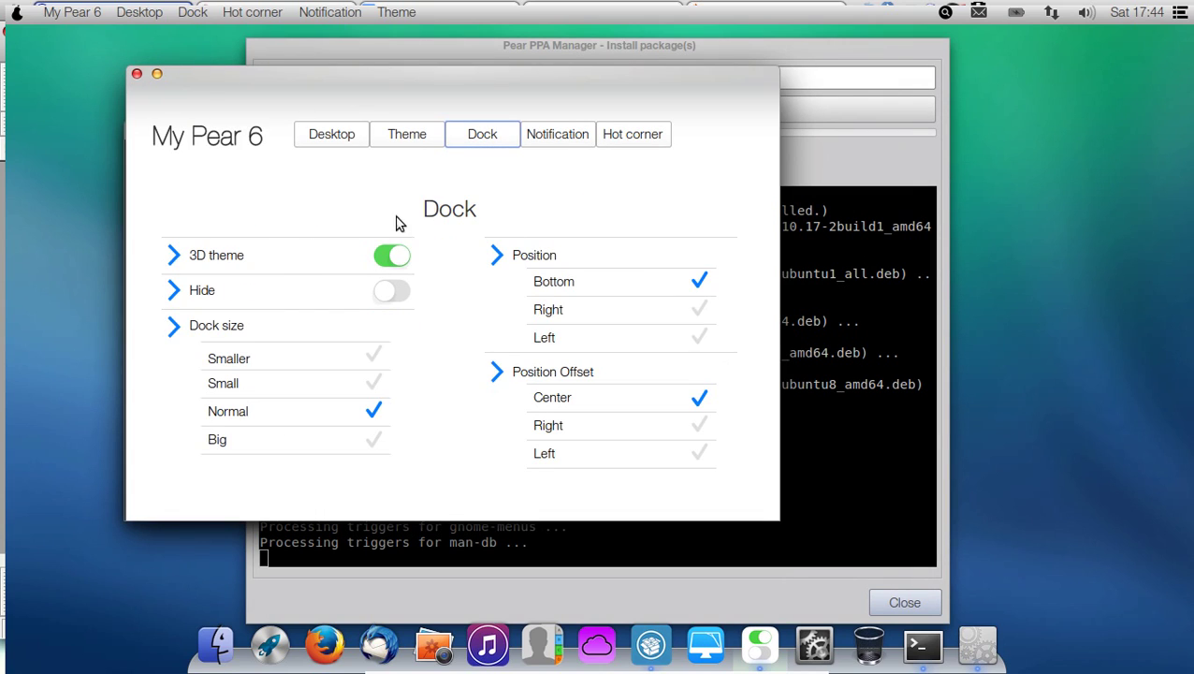
left_click(392, 290)
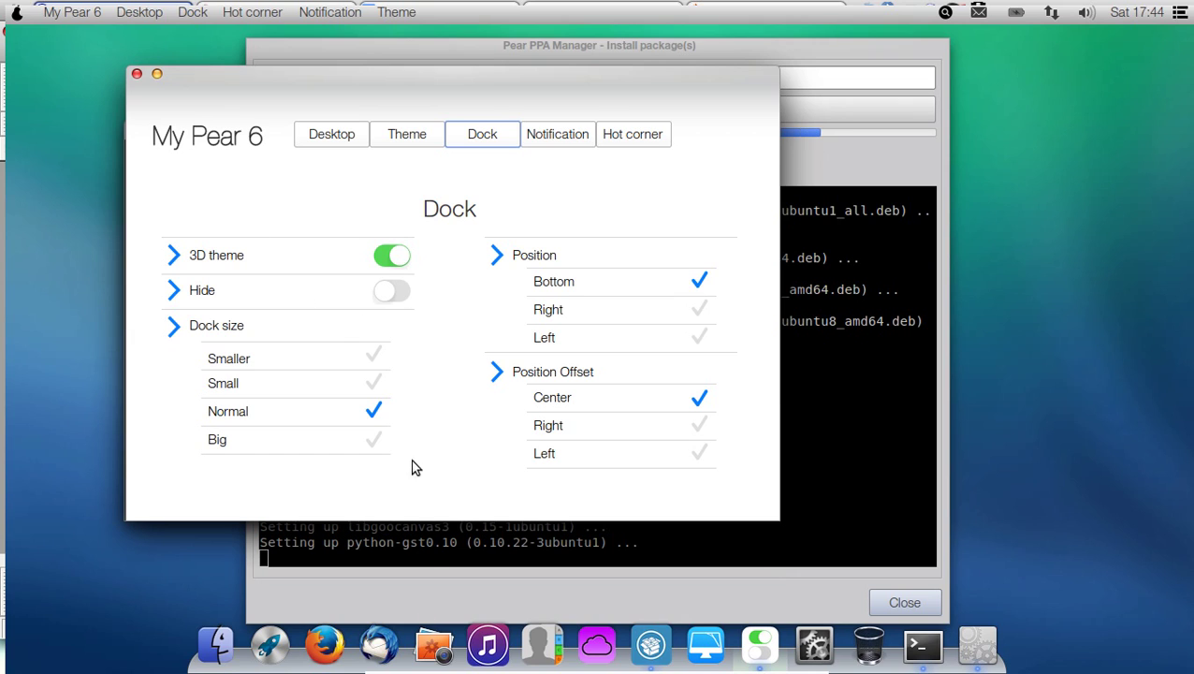
left_click(401, 294)
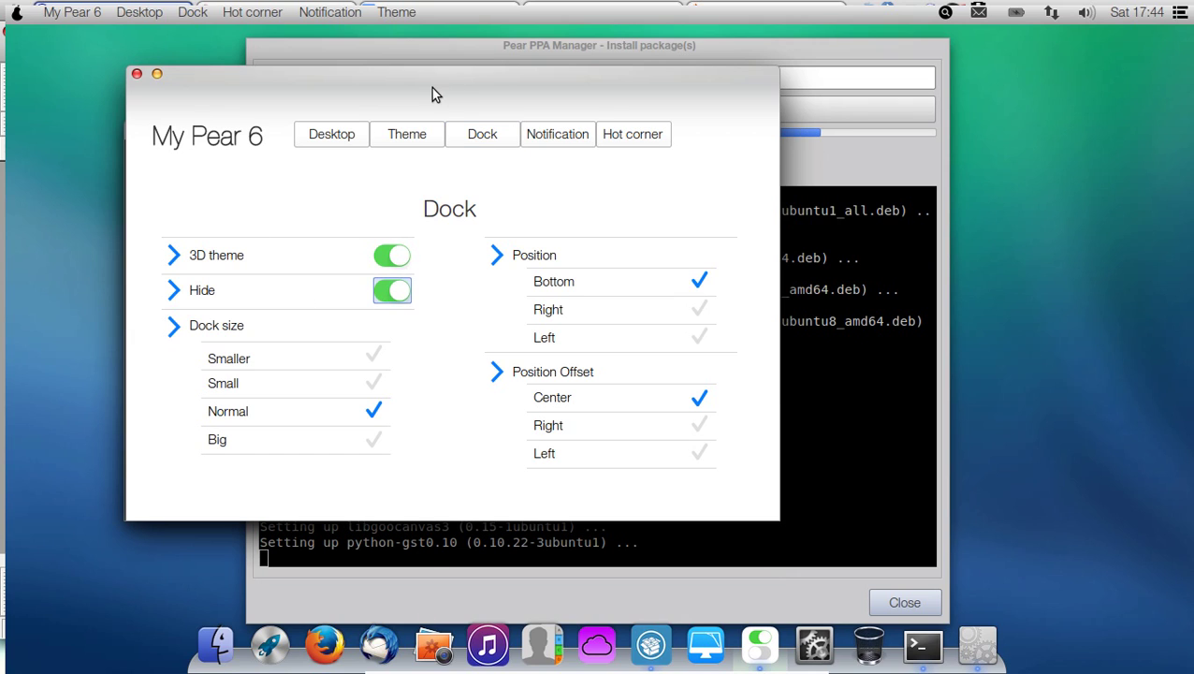
left_click_drag(430, 90, 456, 128)
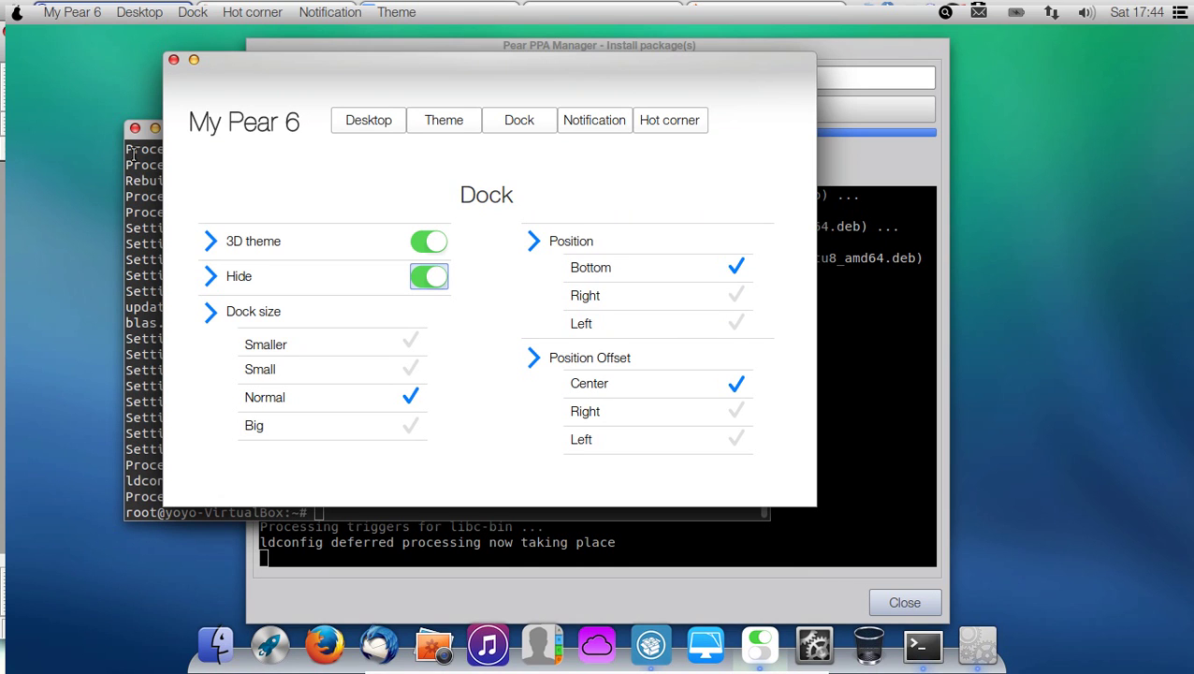
Close the package installation window, and maximize and restore the terminal to test the dock's hiding behaviour
left_click(943, 556)
left_click(905, 601)
left_click(920, 644)
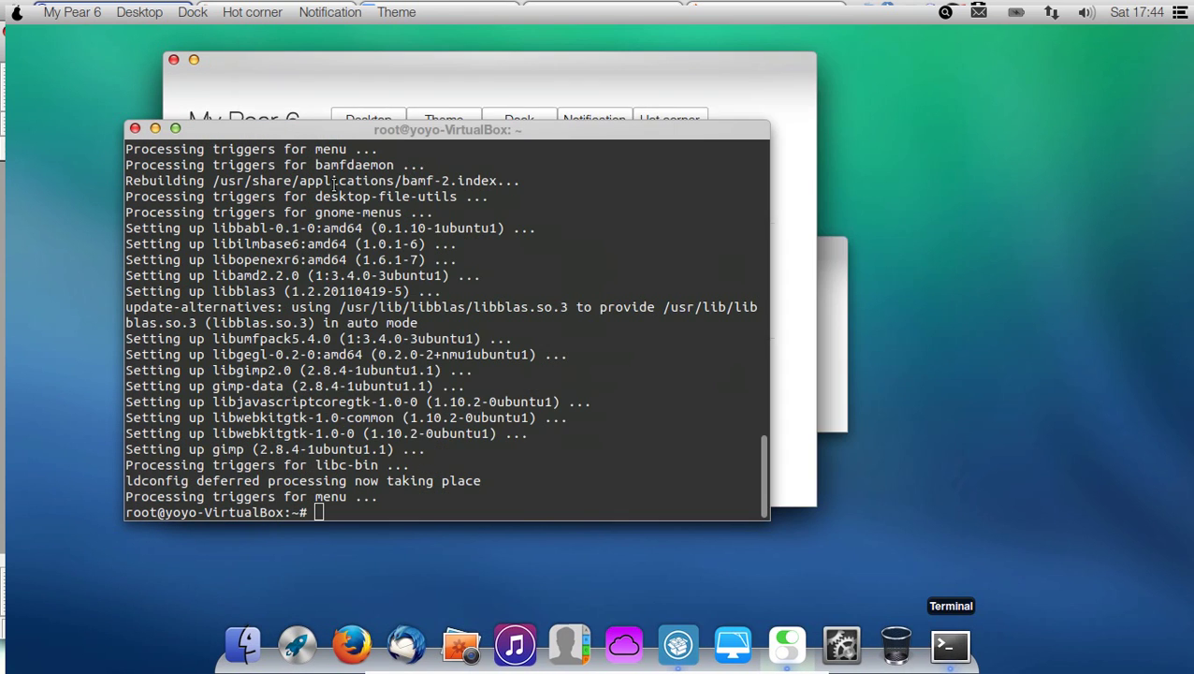
left_click(174, 128)
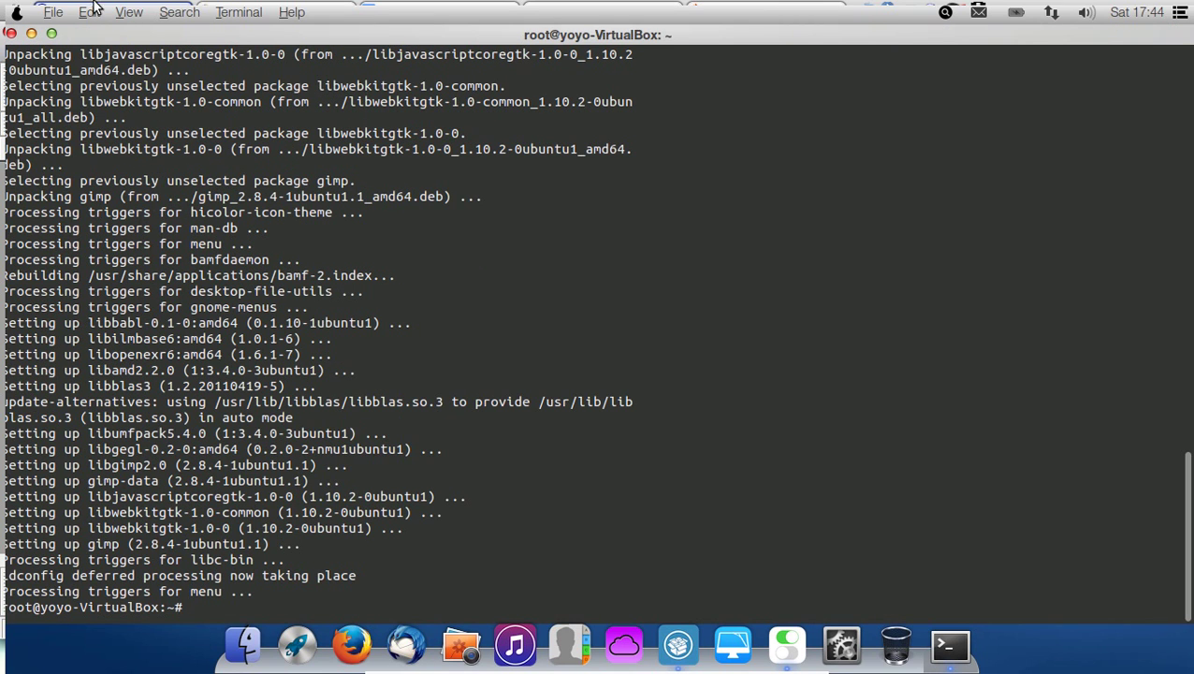
left_click(51, 33)
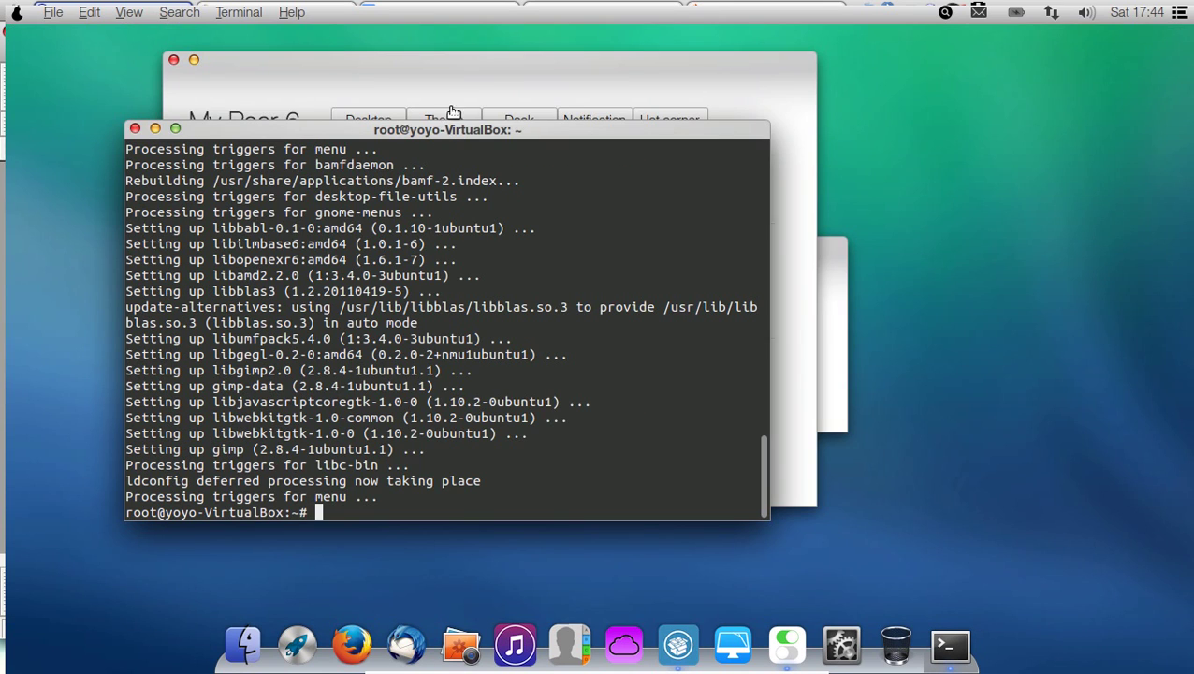
Turn off Hide for the dock in My Pear 6 and maximize the terminal window
left_click(482, 82)
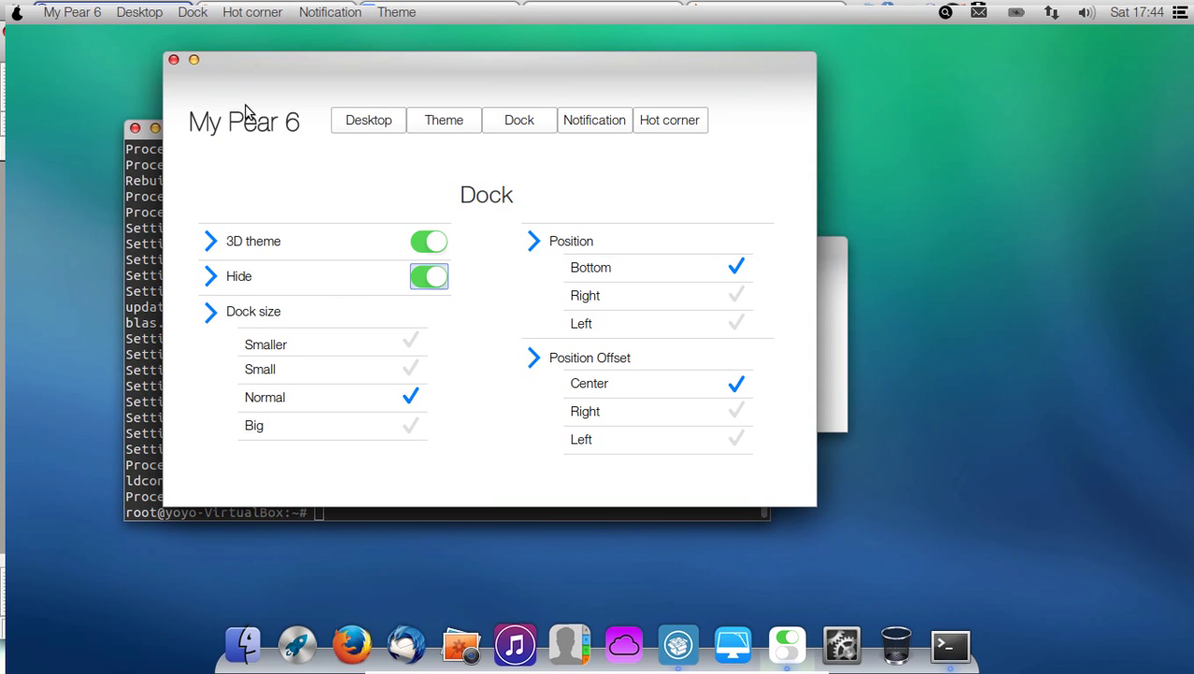
left_click(419, 275)
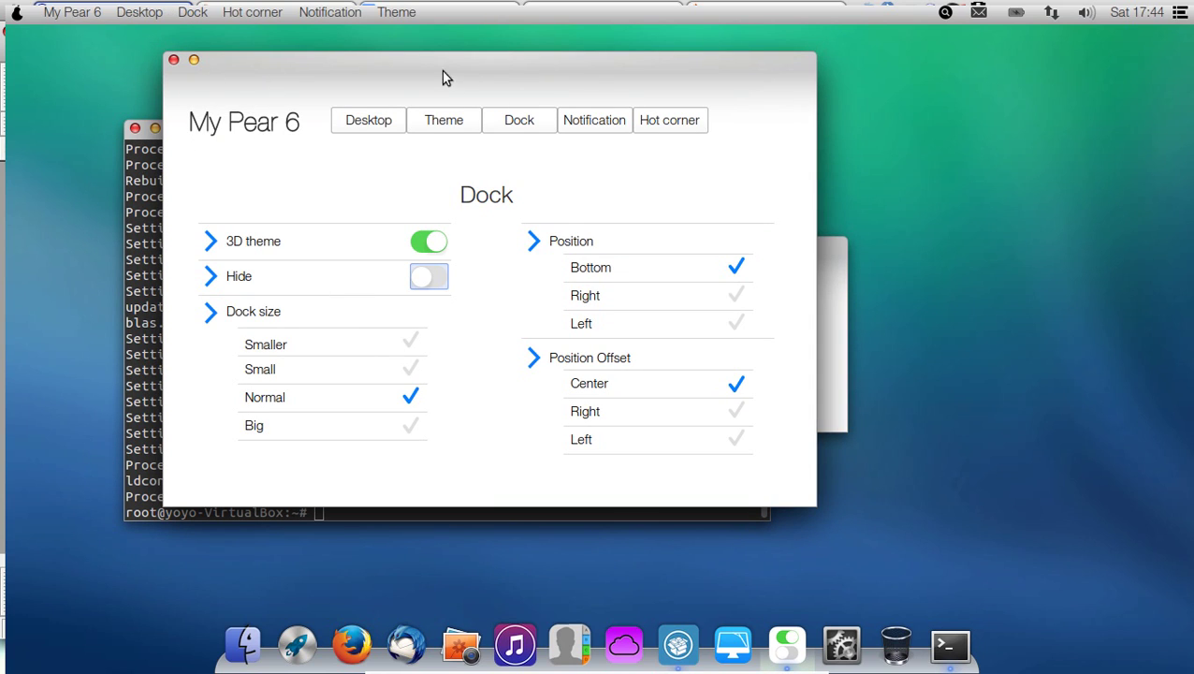
left_click(136, 154)
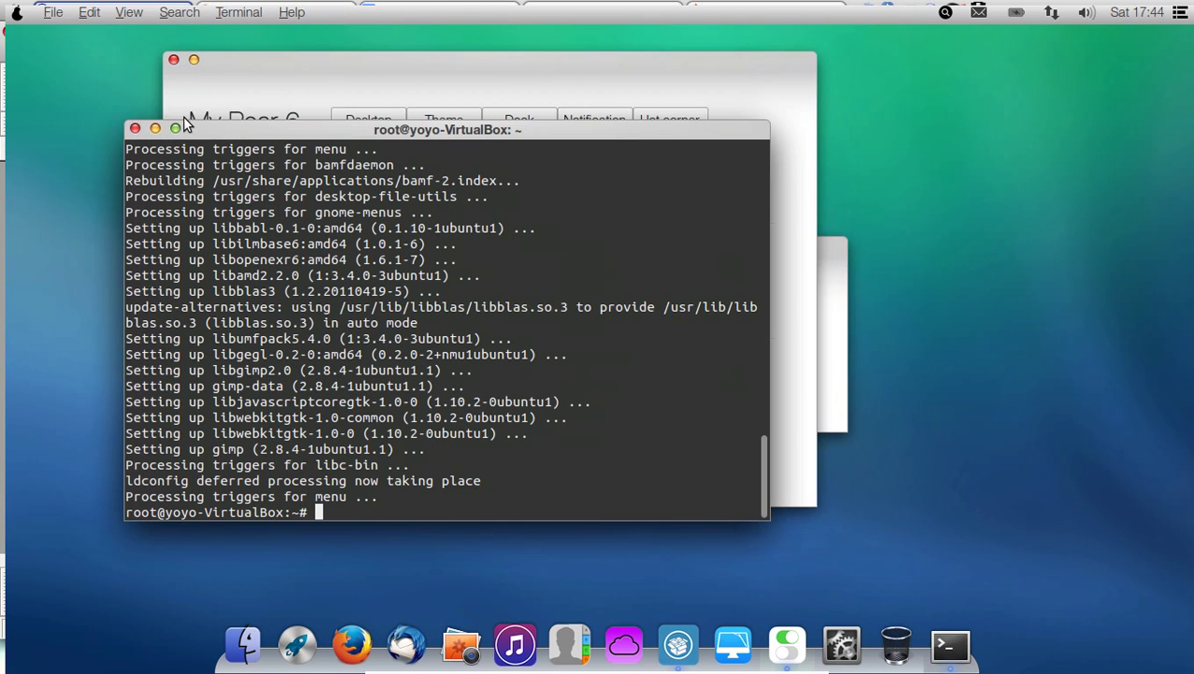
left_click(176, 128)
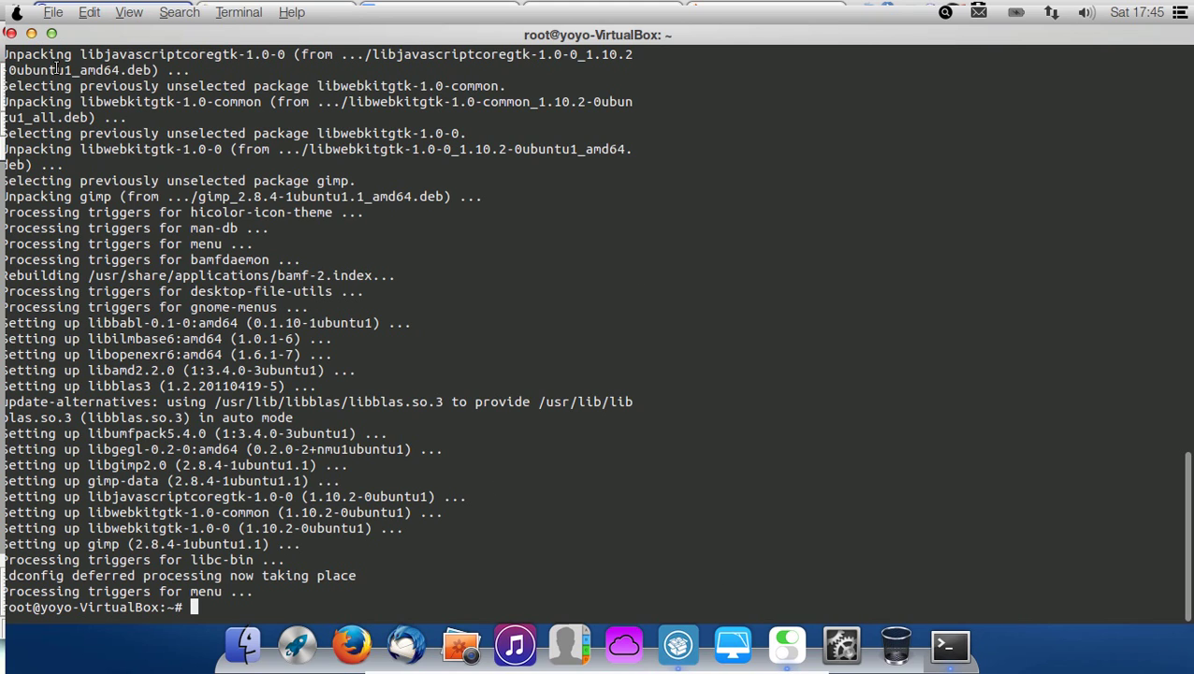
Open About This Computer and review its Overview, Default Applications, Removable Media and Graphics details
left_click(128, 13)
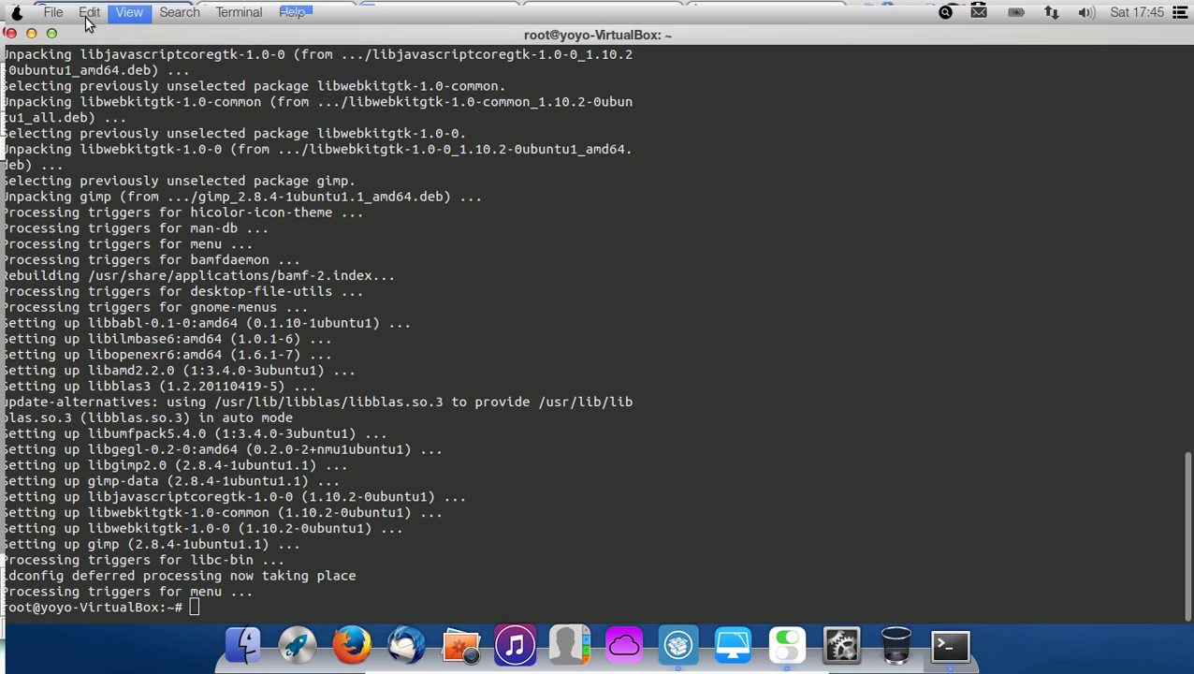
left_click(16, 17)
left_click(16, 17)
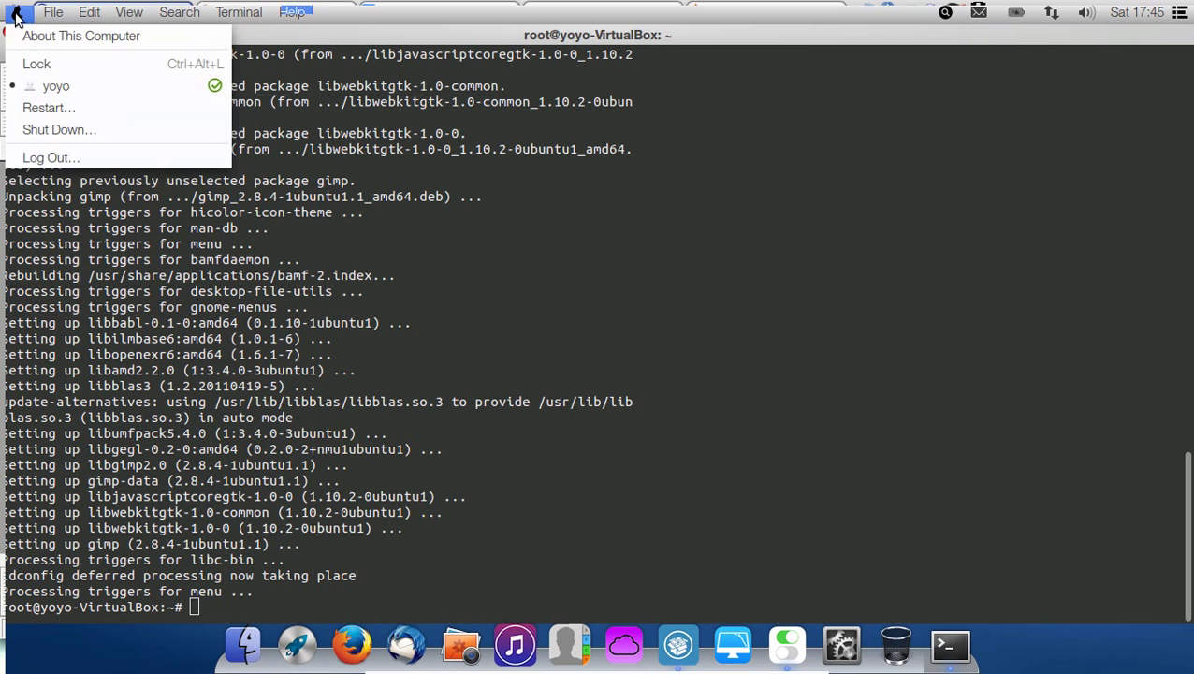
key("Escape")
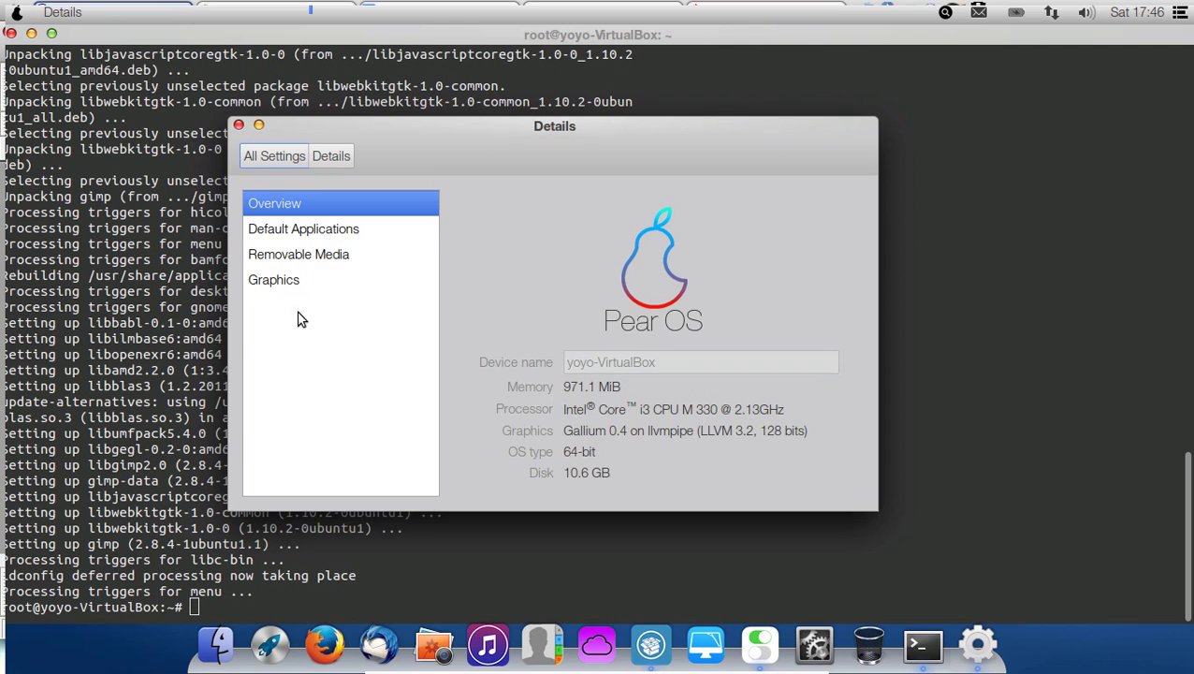
left_click(306, 239)
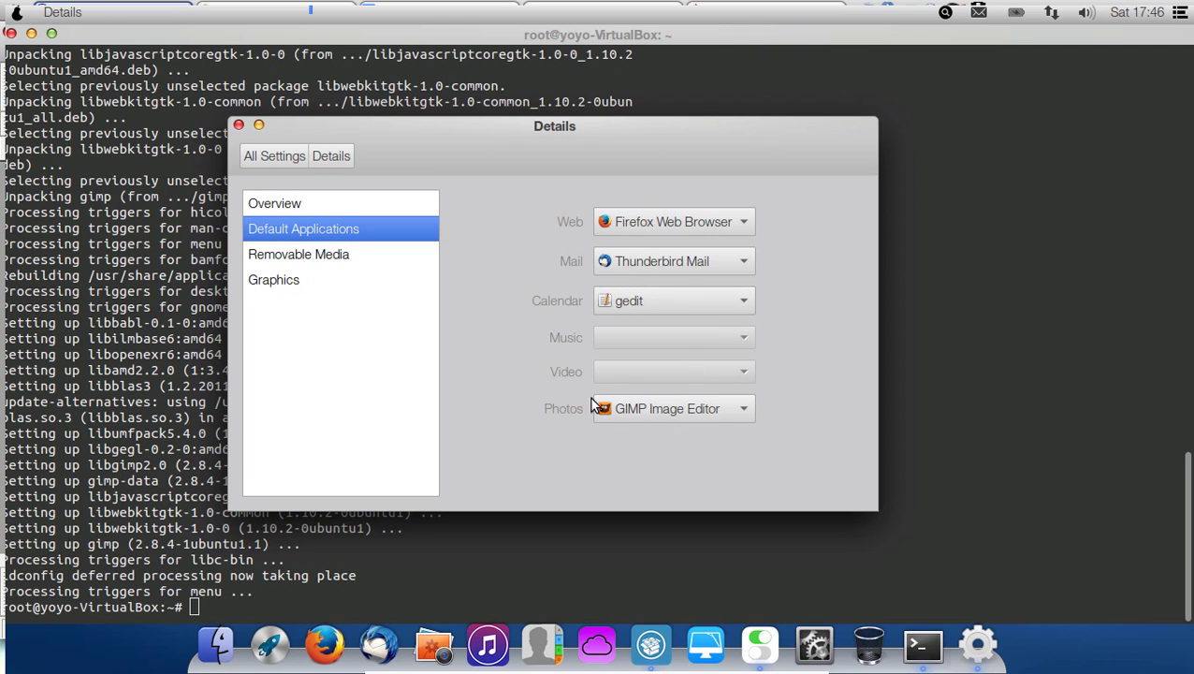
left_click(318, 254)
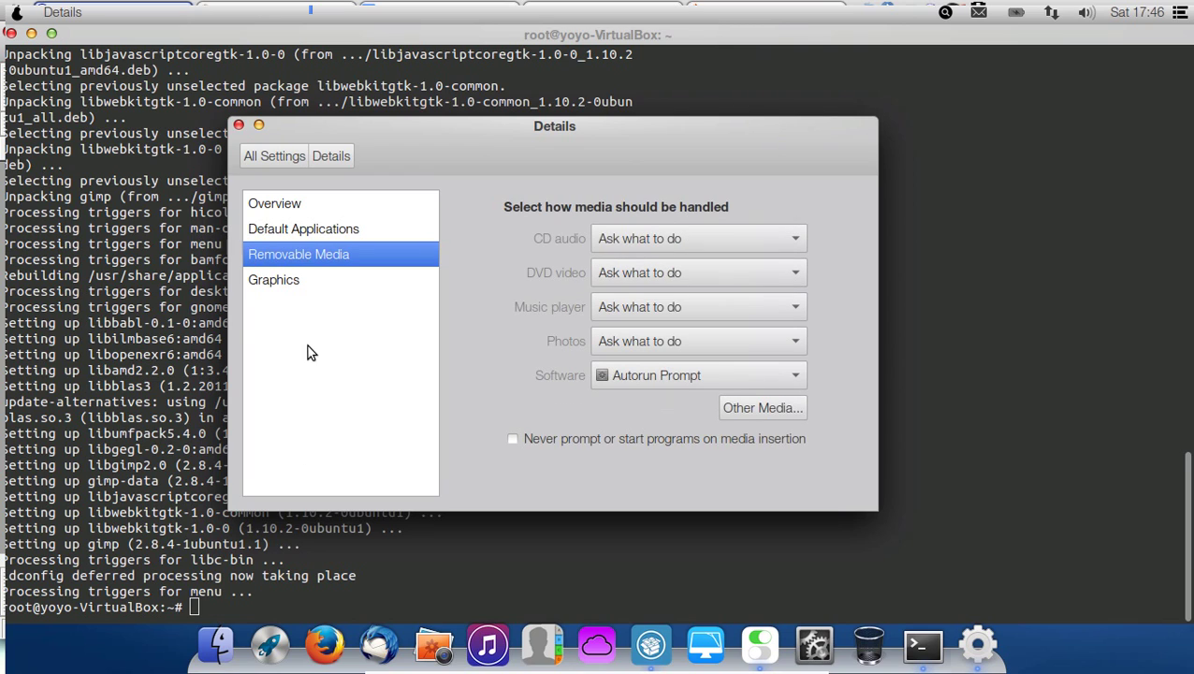
left_click(318, 286)
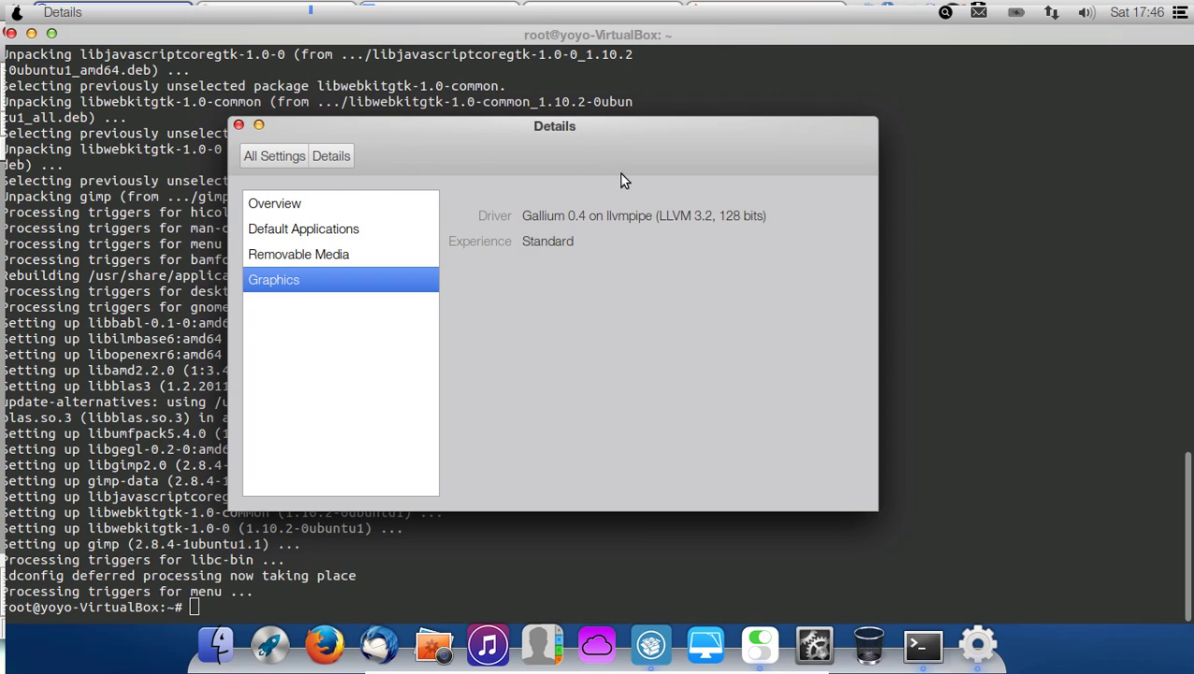
Return to all system settings and set the beach and ocean wallpaper as the desktop background
left_click(332, 156)
left_click(262, 159)
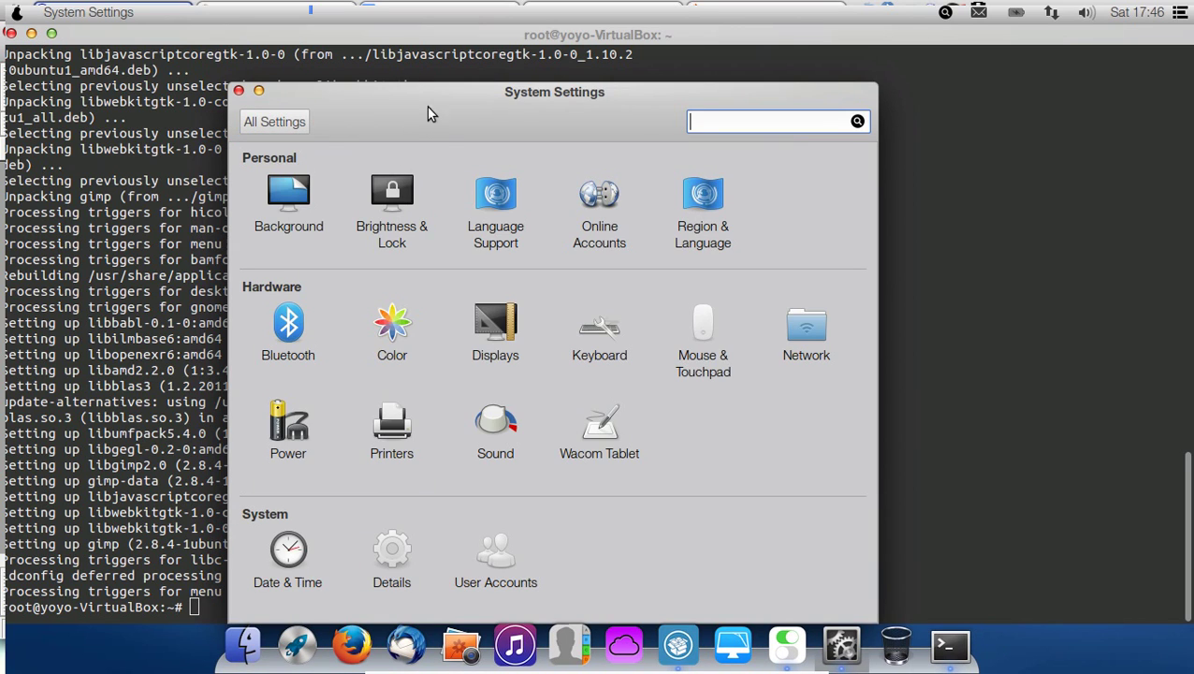
left_click_drag(412, 88, 366, 62)
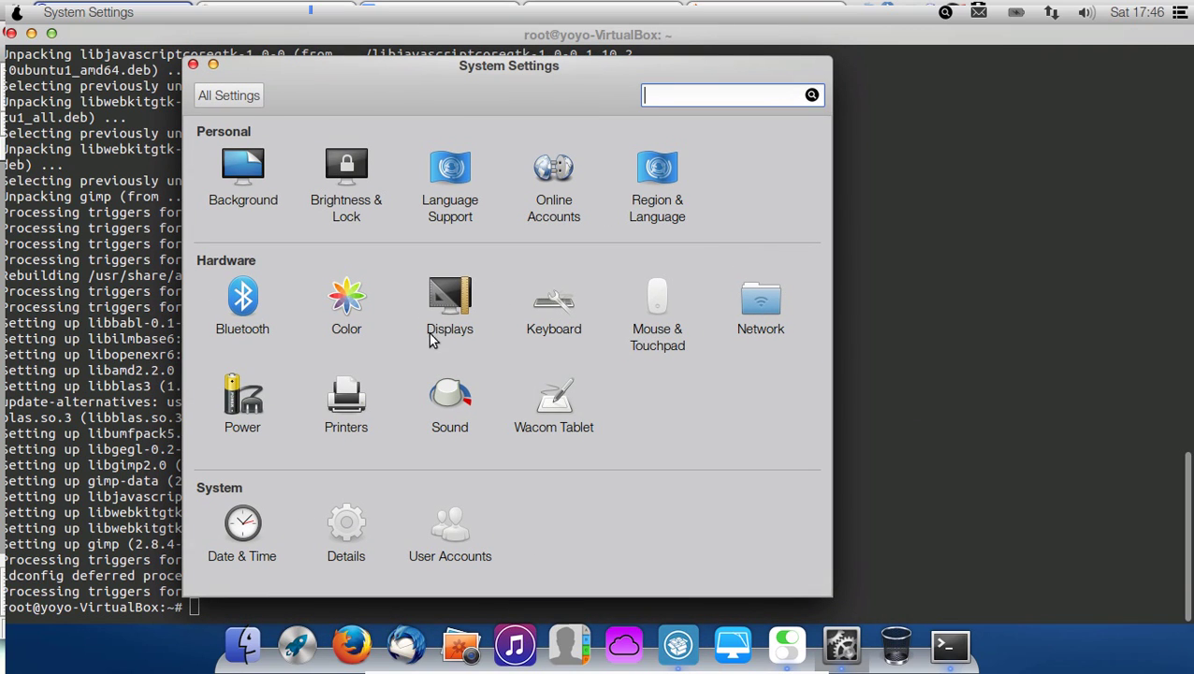
left_click(232, 175)
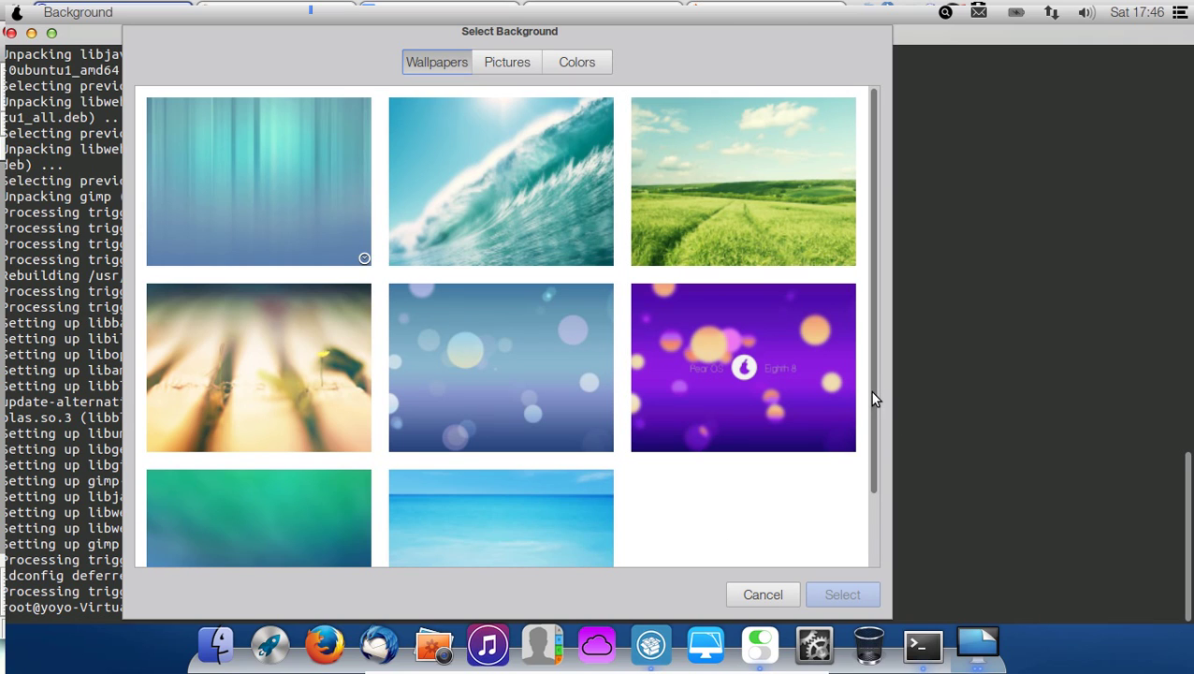
left_click_drag(873, 414, 872, 494)
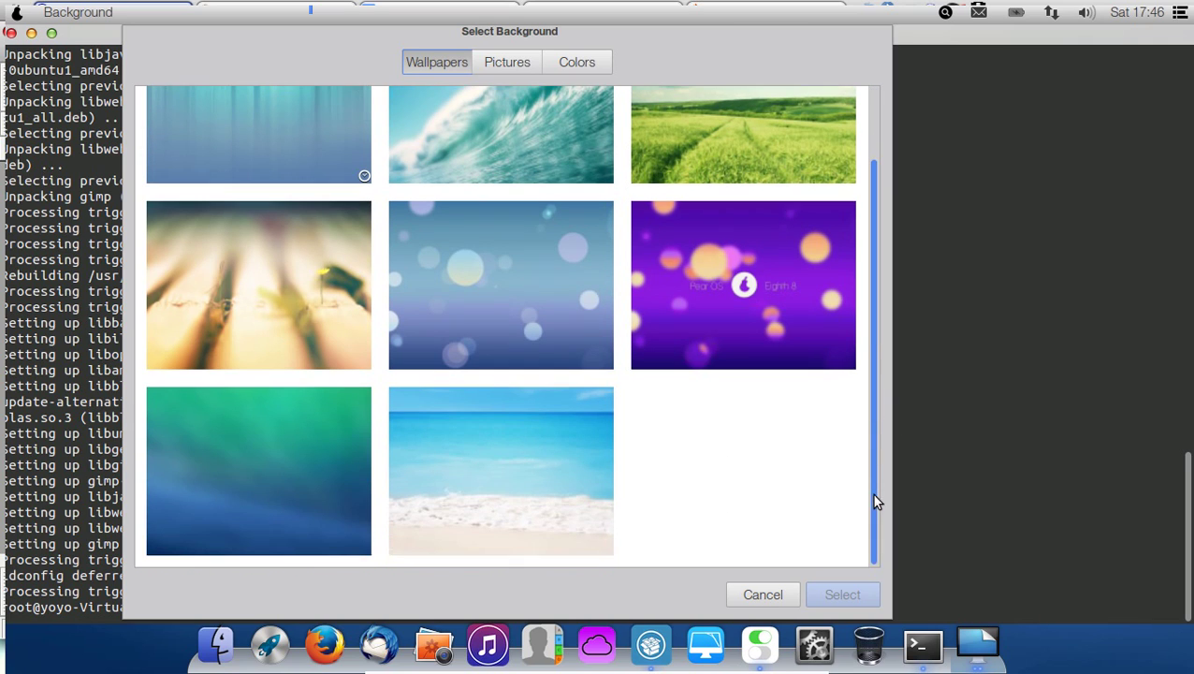
left_click(448, 465)
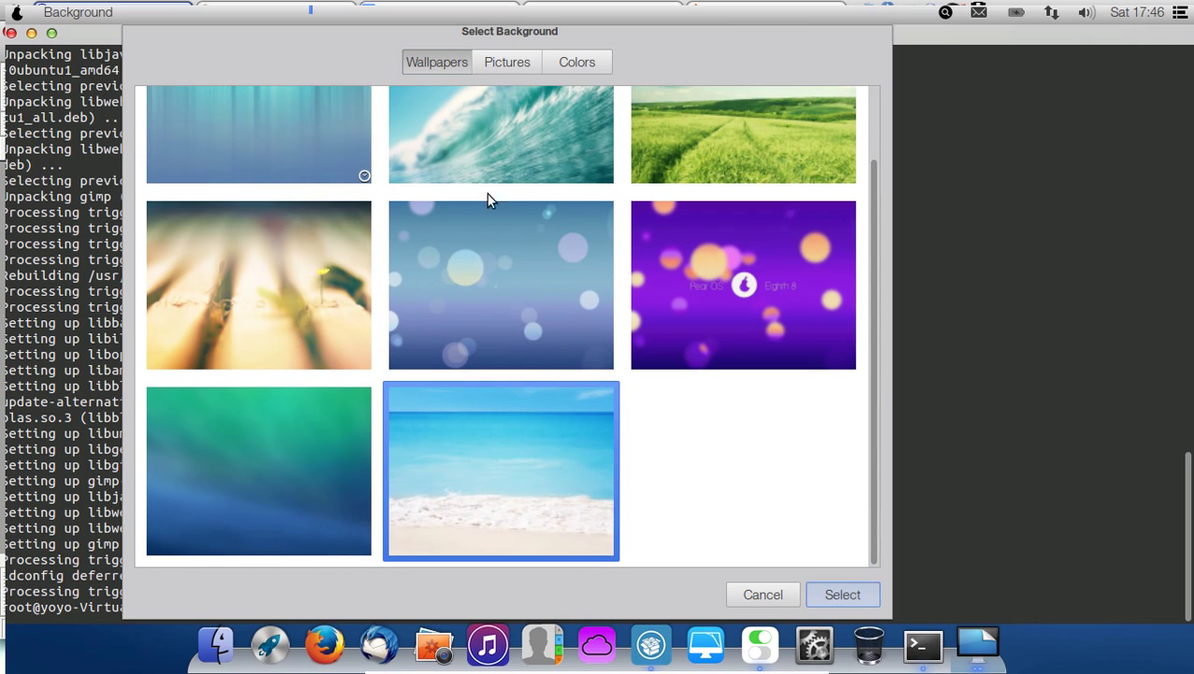
left_click(831, 594)
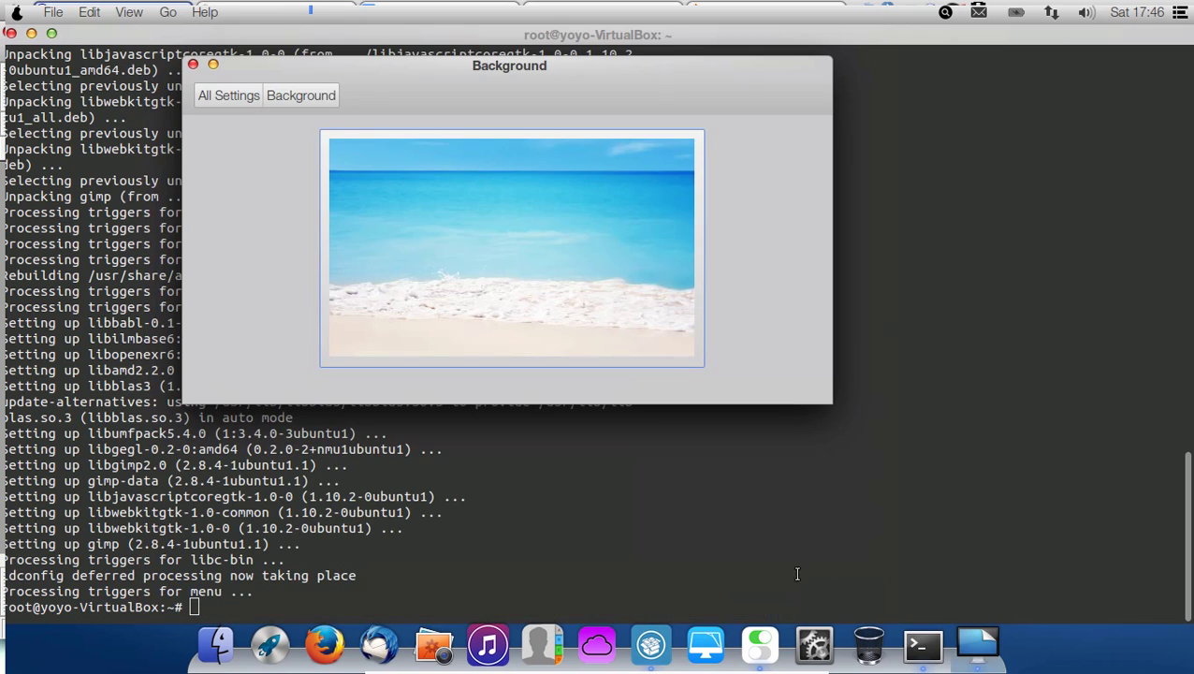
Clear the desktop by closing Background and My Pear 6 and minimizing the terminal, and reposition the Pear PPA Manager window
left_click(192, 63)
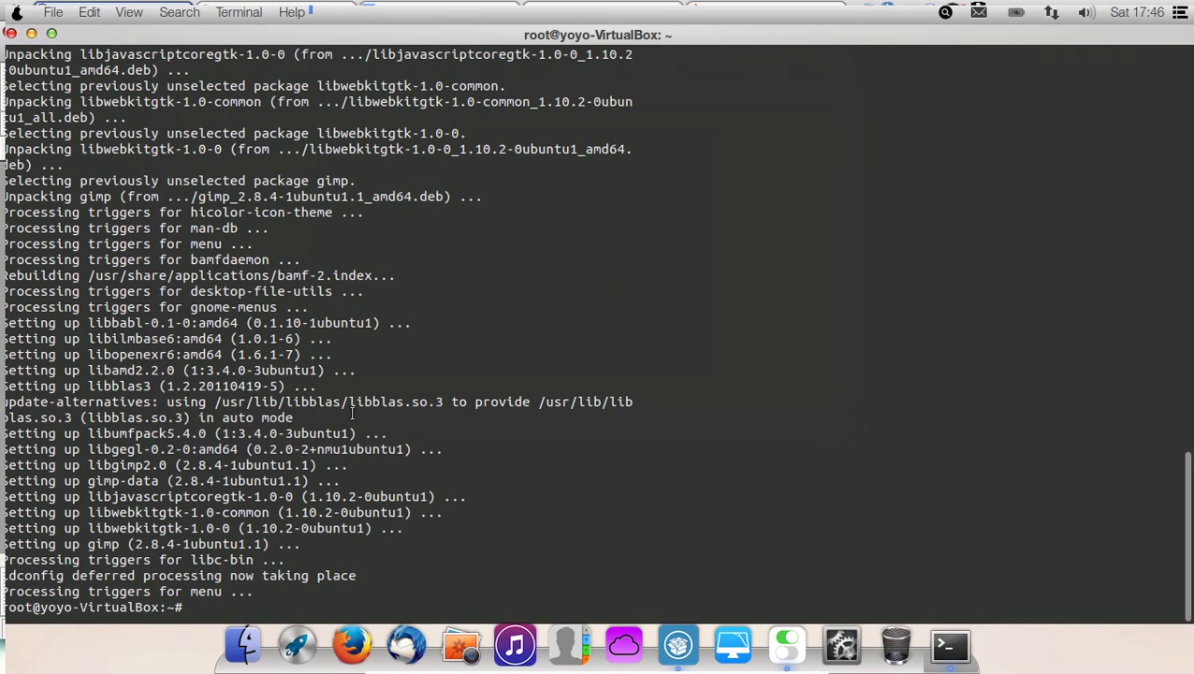
left_click(31, 34)
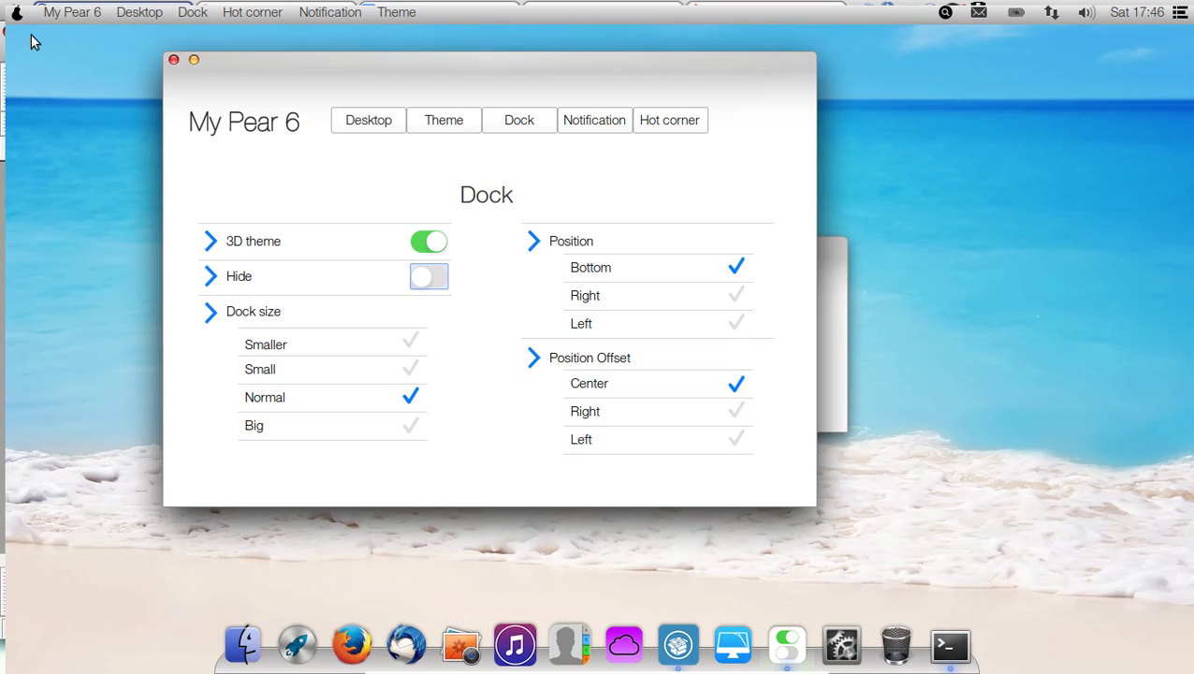
left_click(174, 61)
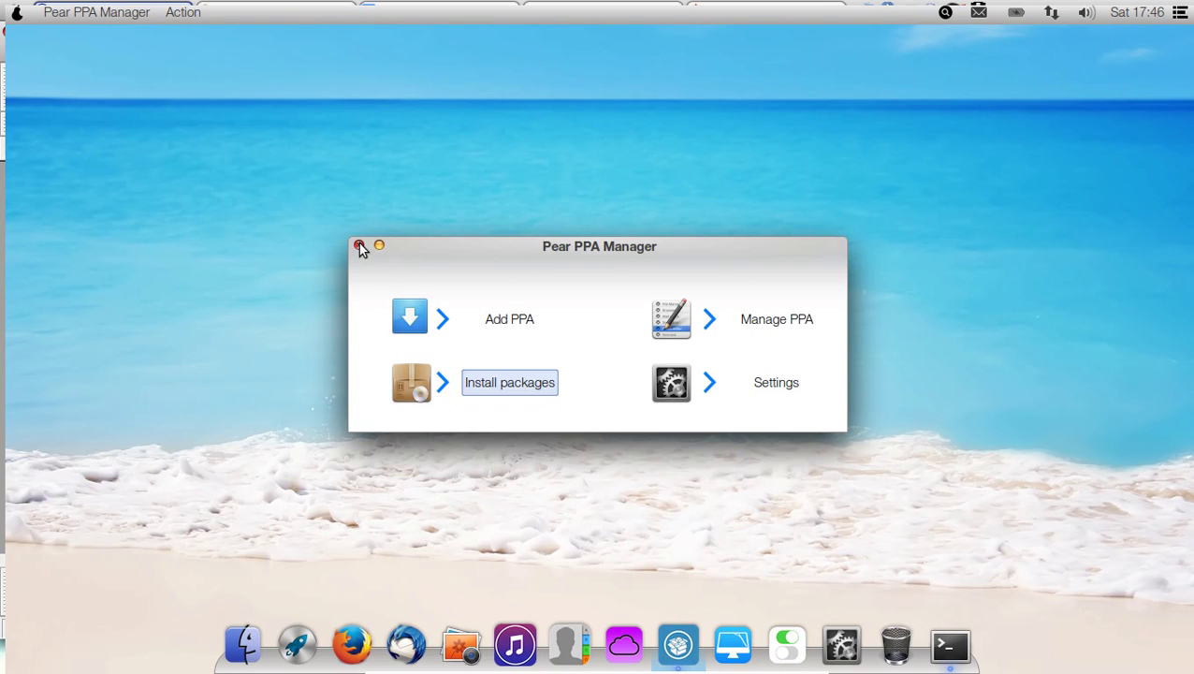
left_click_drag(426, 251, 302, 167)
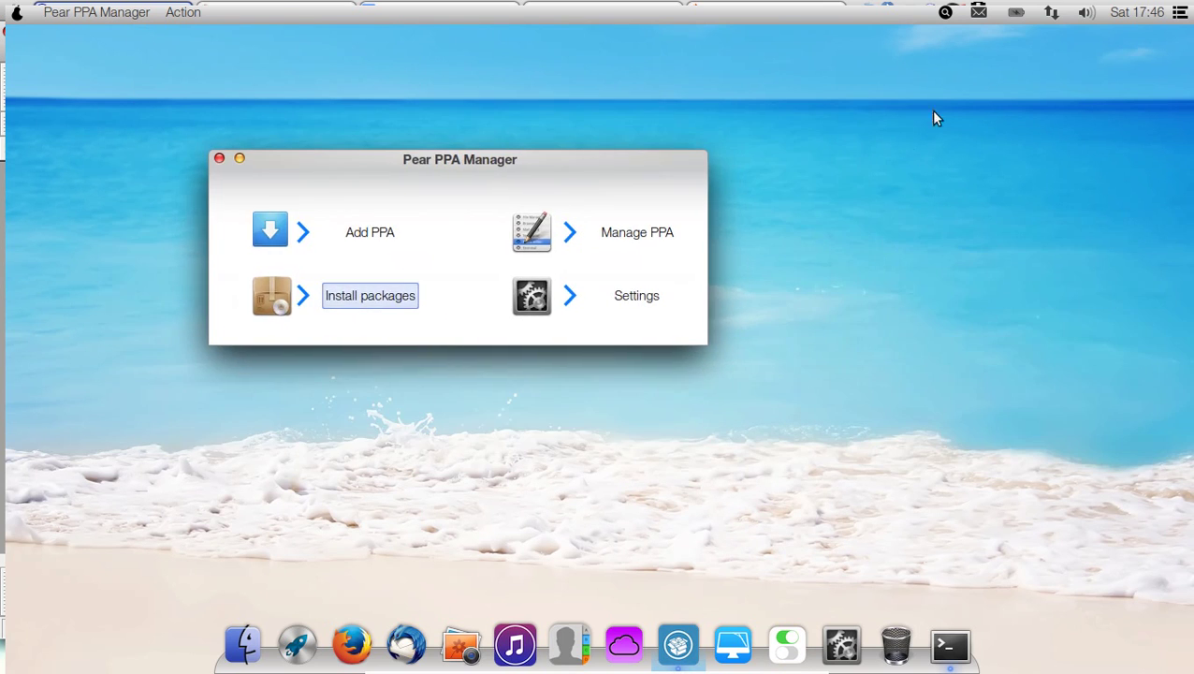
Launch Musique, bring up the minimized terminal and close it along with its running process
left_click(847, 537)
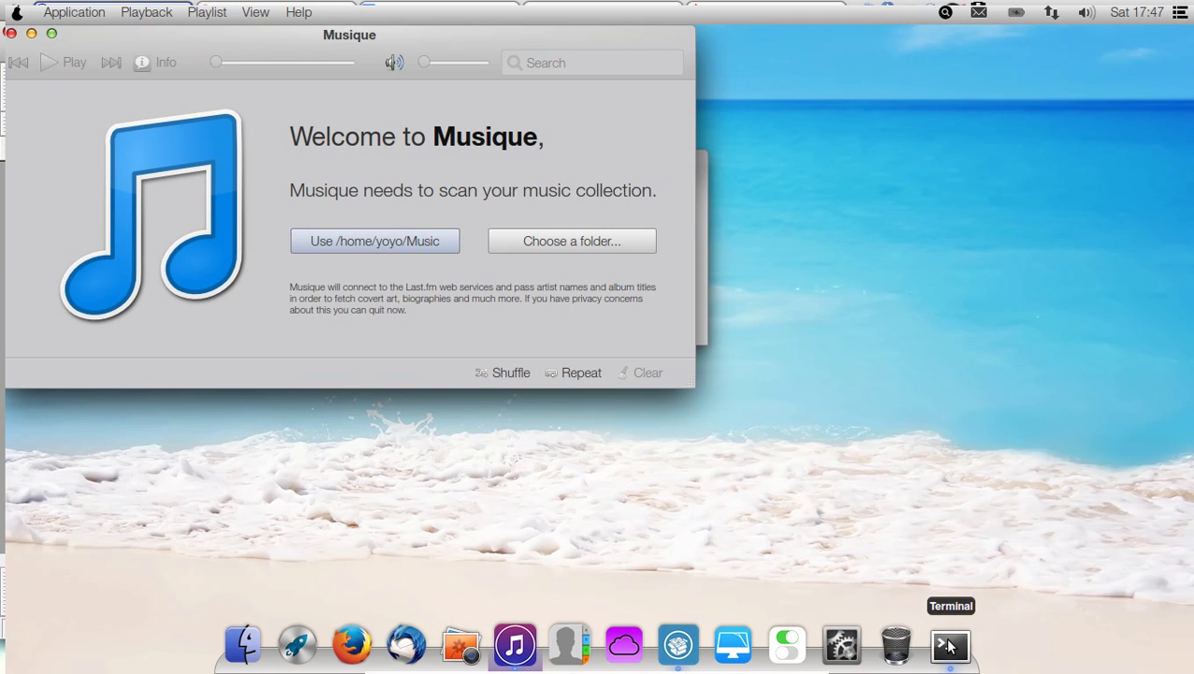
left_click(949, 645)
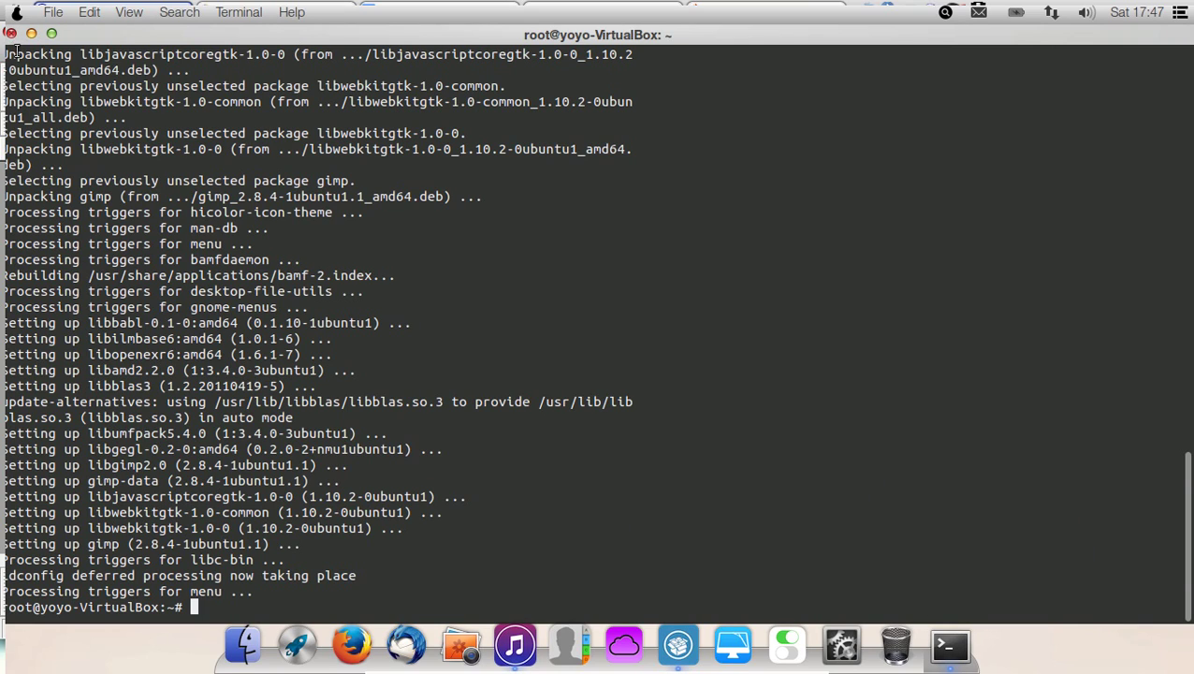
key("ctrl+shift+w")
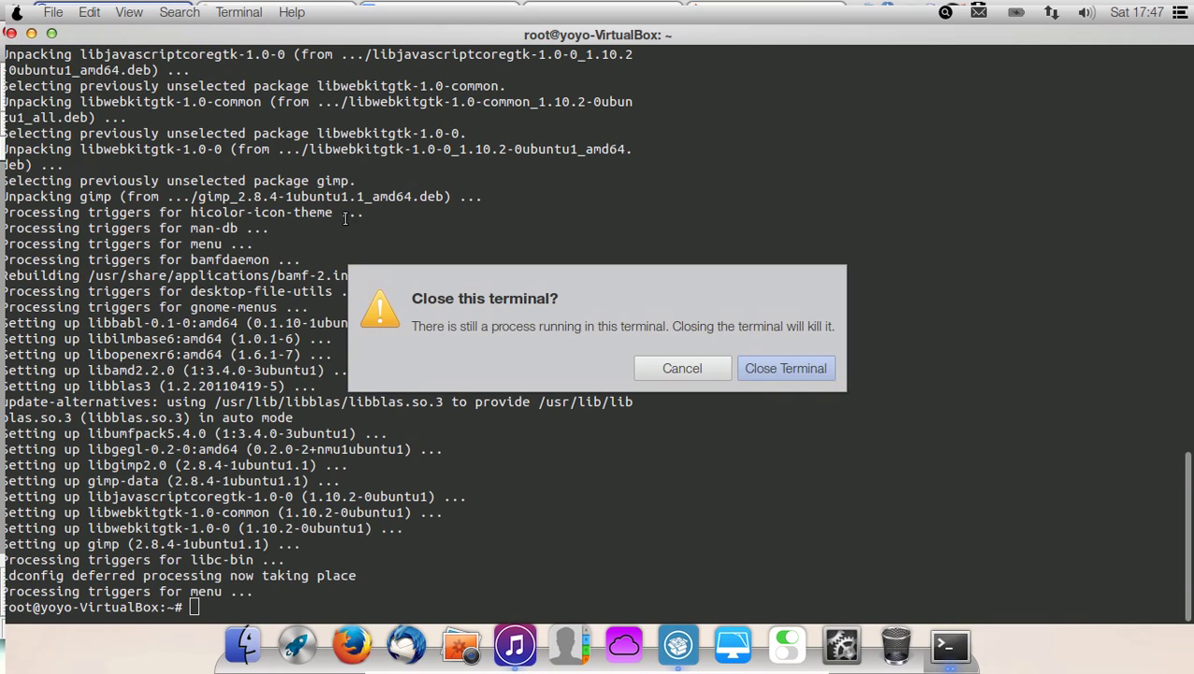
key("Return")
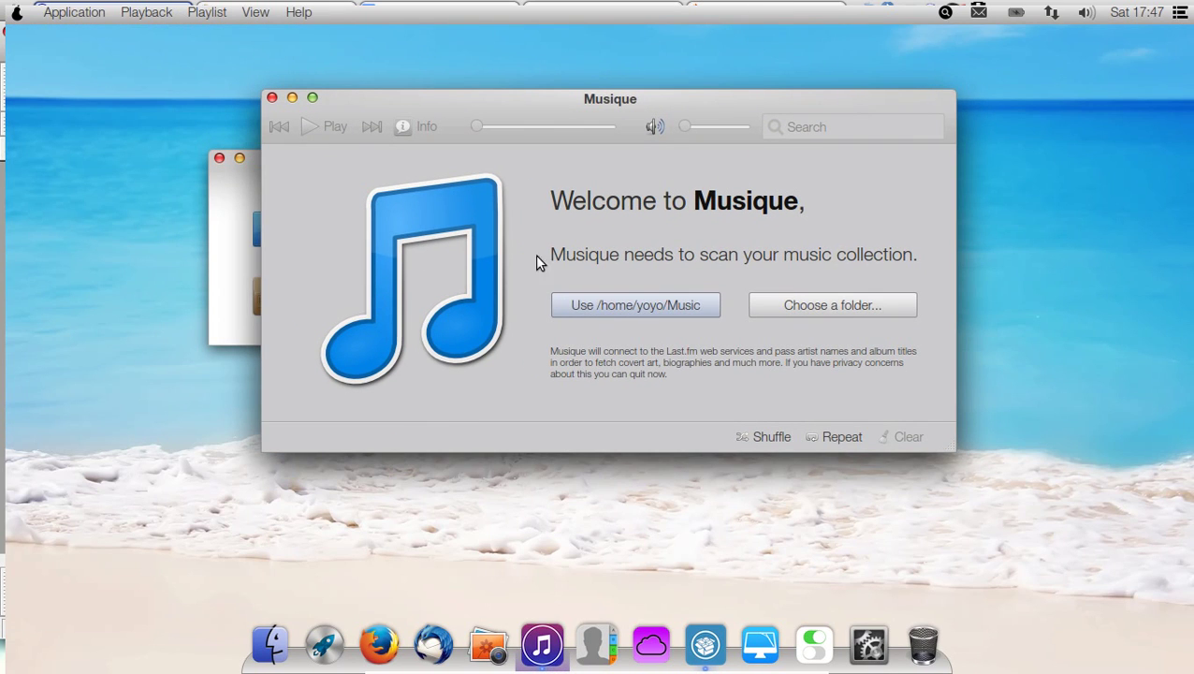
Maximize Musique, look through its application menus and start scanning the music collection from the home Music folder
left_click(311, 99)
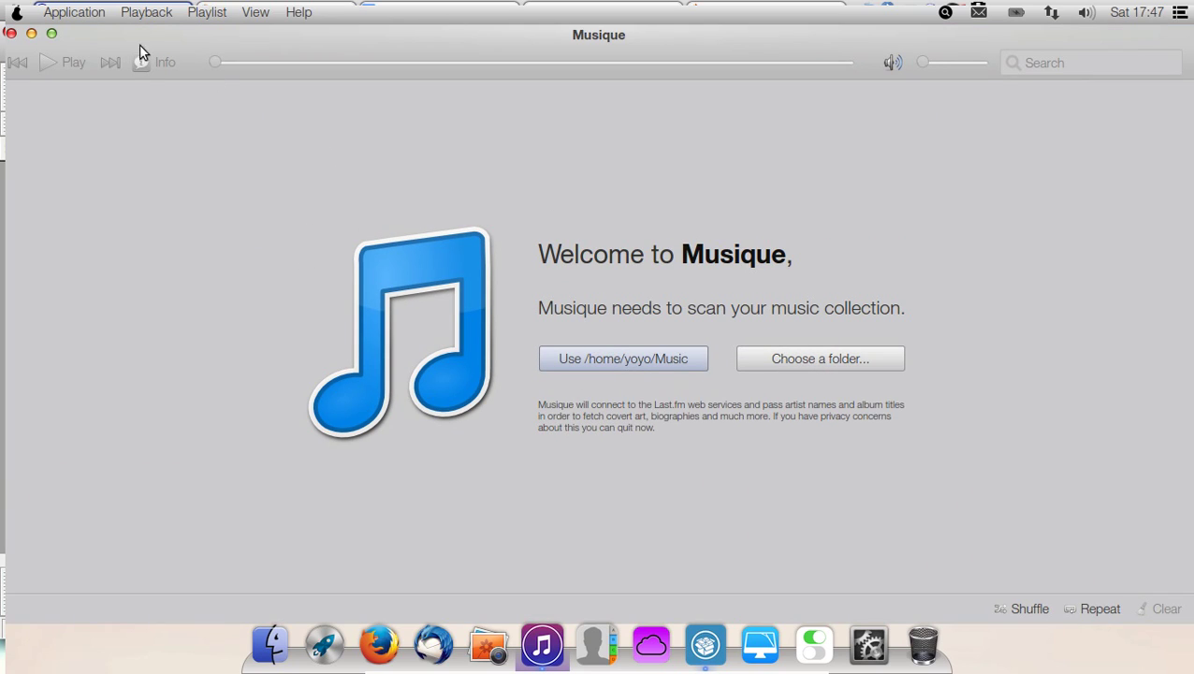
left_click(91, 15)
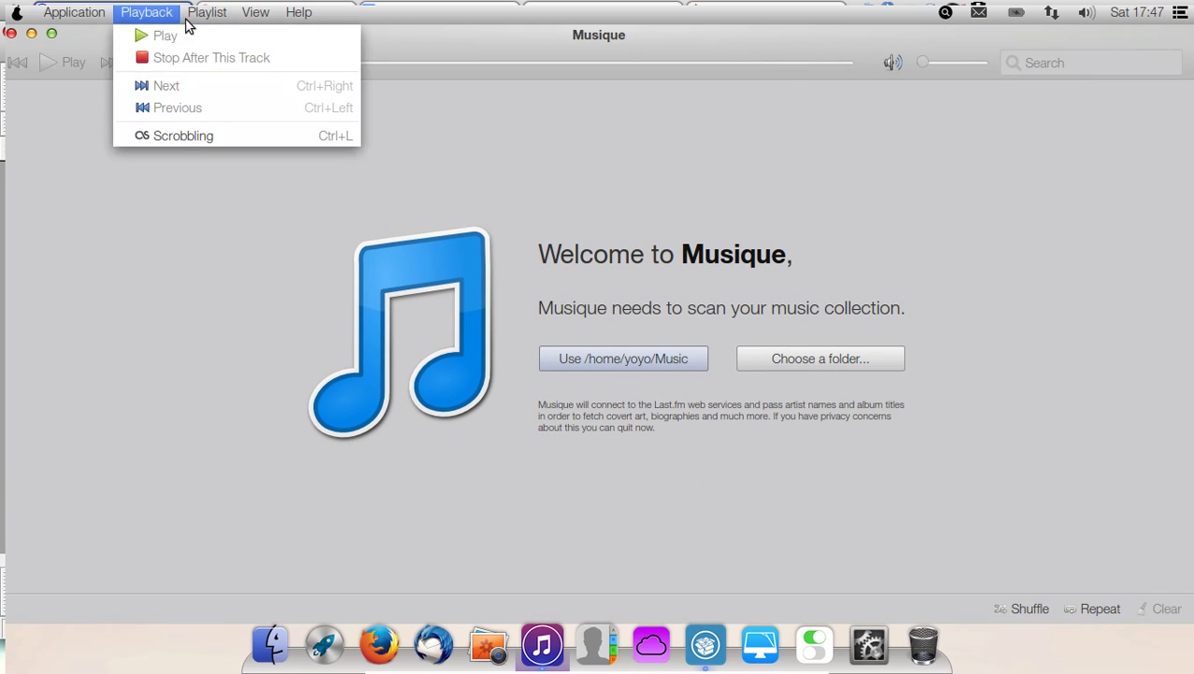
mouse_move(209, 14)
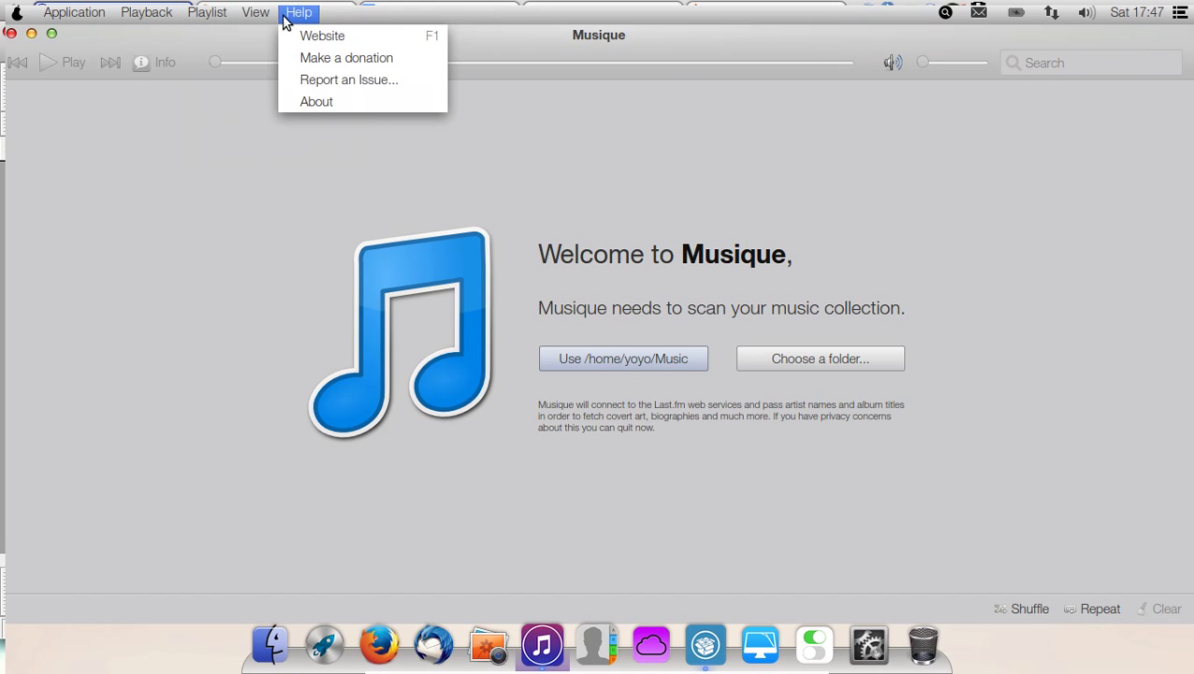
mouse_move(264, 13)
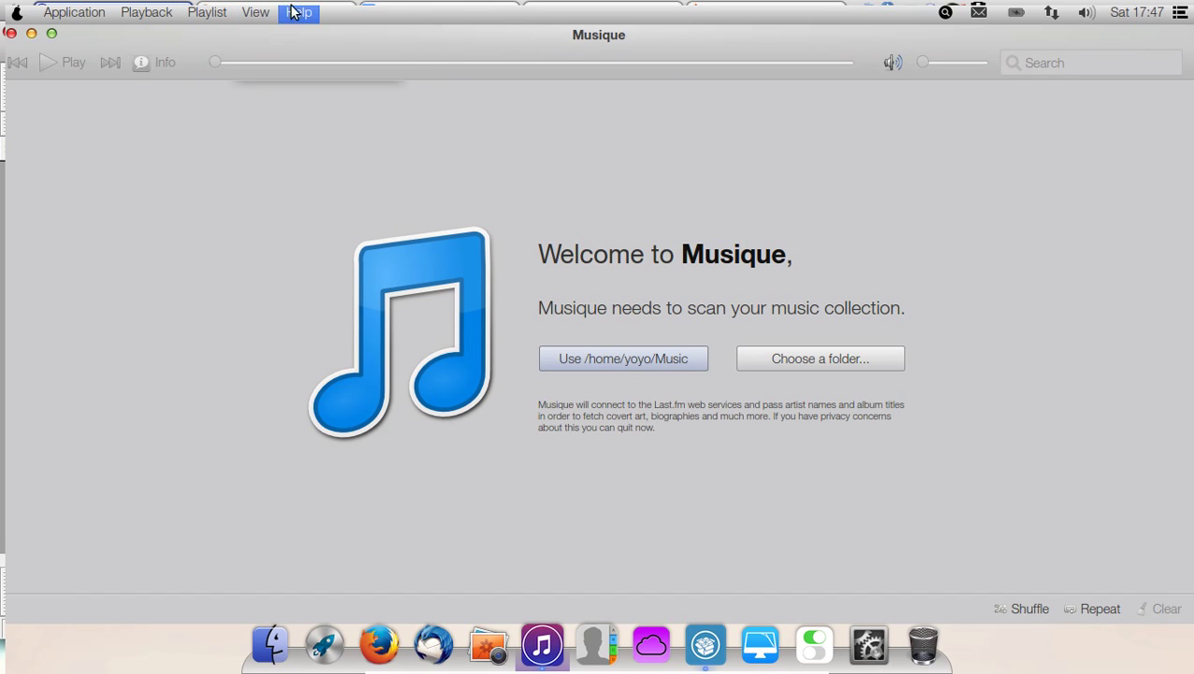
left_click(4, 92)
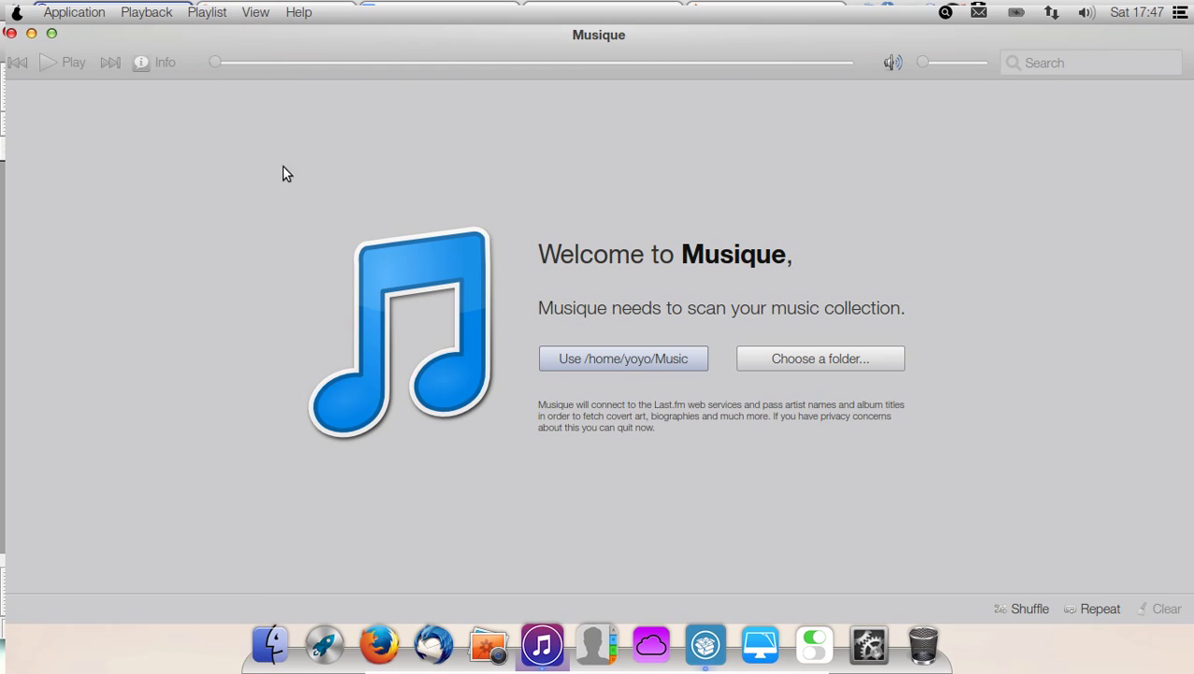
left_click(613, 360)
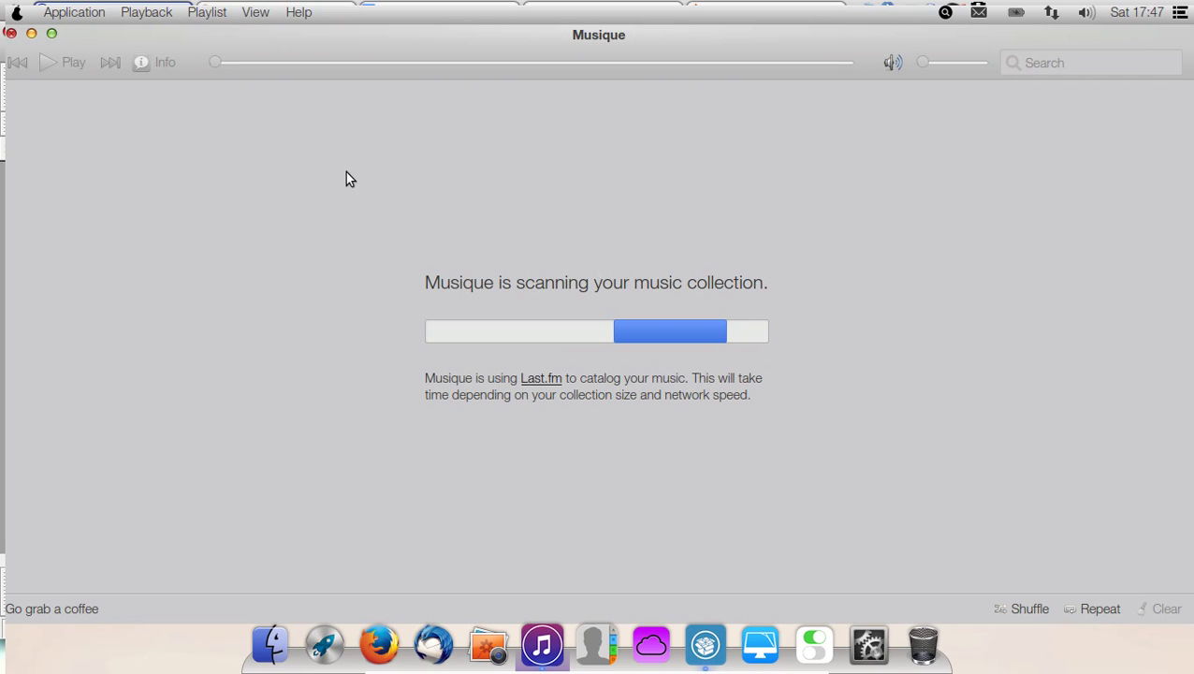
Quit Musique and Pear PPA Manager to clear the desktop
left_click(72, 11)
left_click(84, 89)
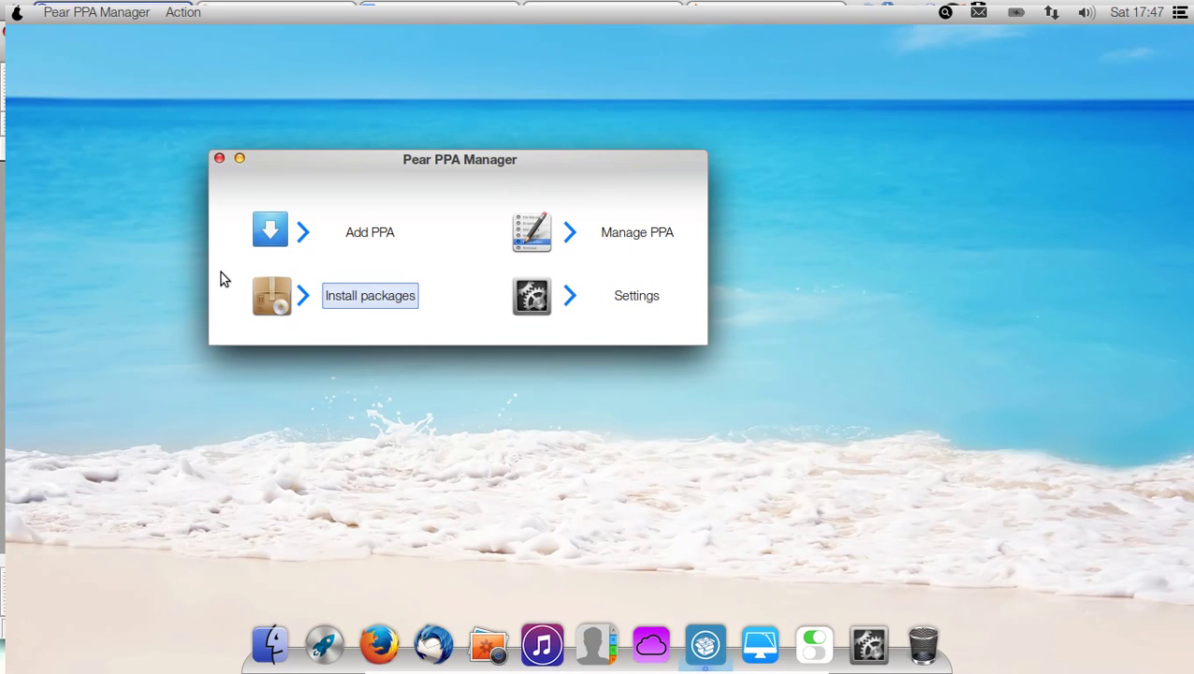
left_click(57, 14)
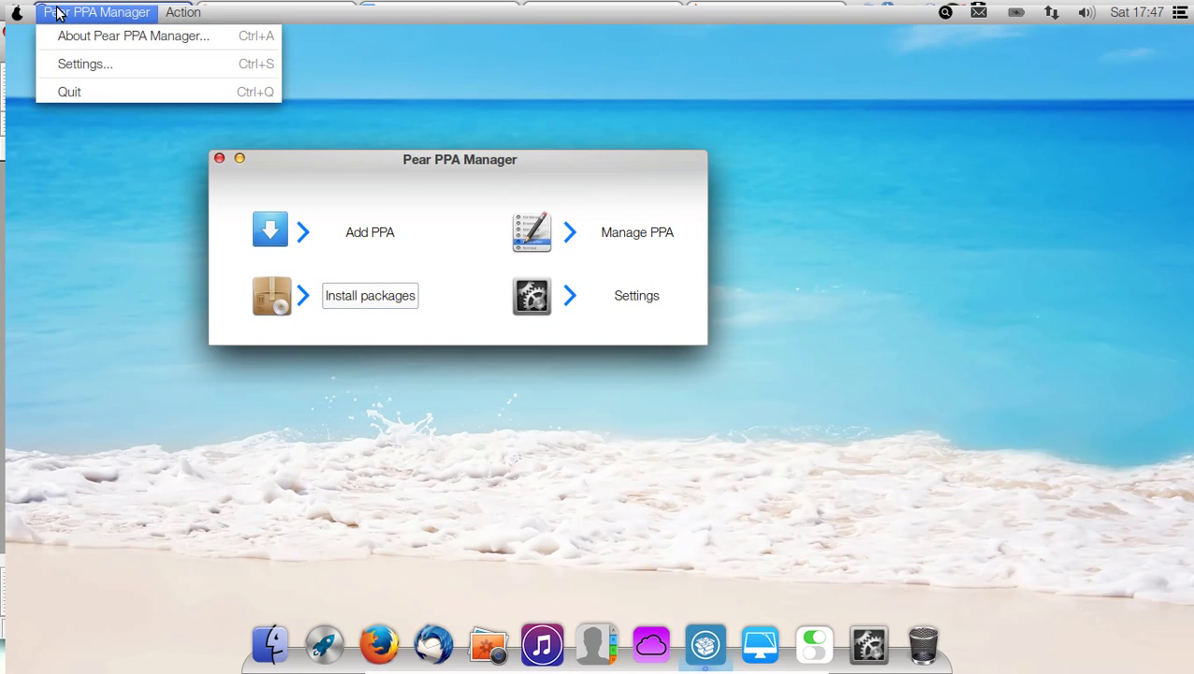
left_click(70, 94)
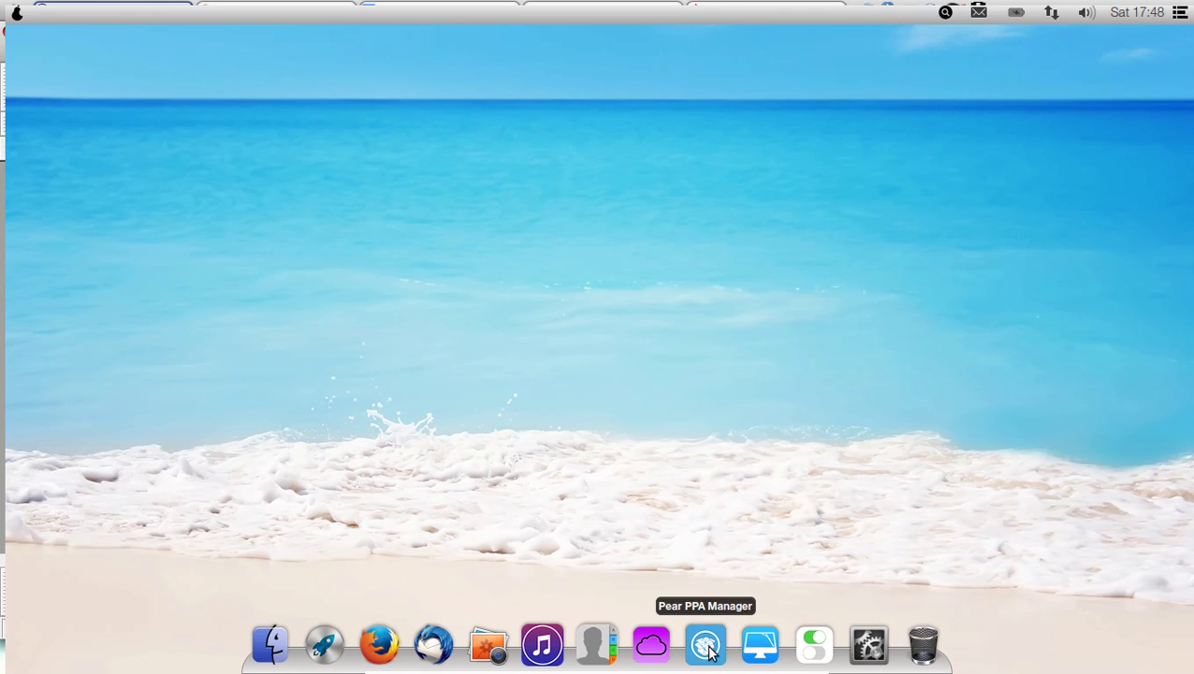
Open Clean My Pear, review its Internet, System, Trash and Automatic cleanup pages, and close it
left_click(764, 646)
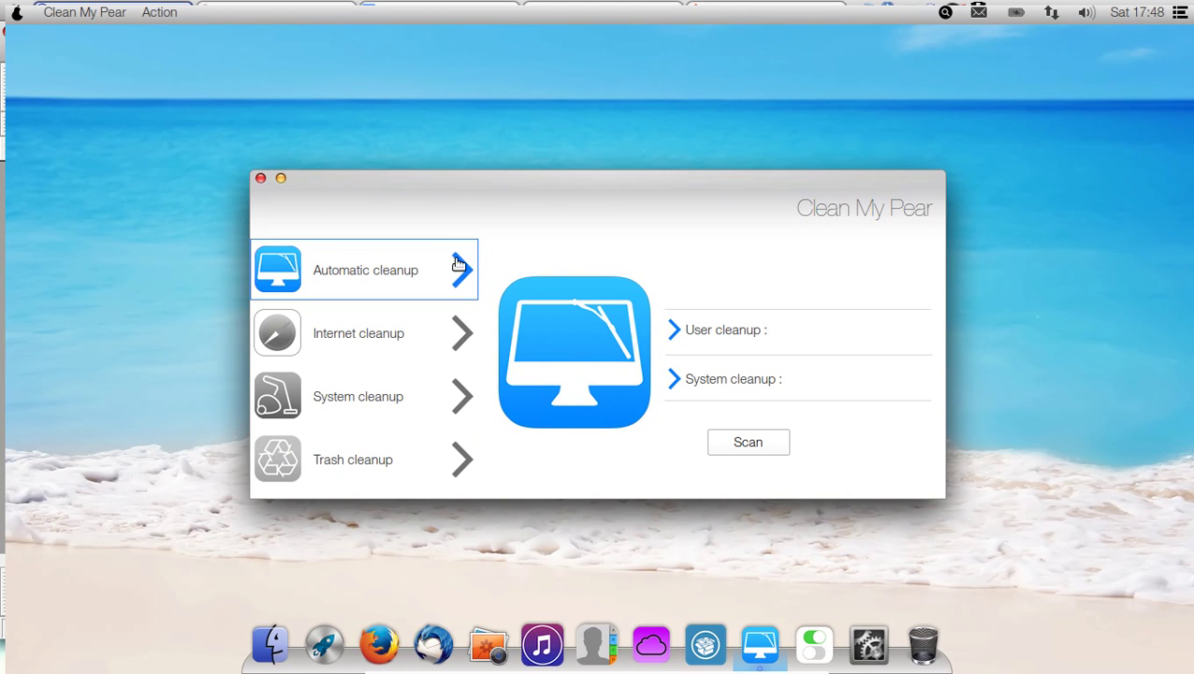
left_click_drag(506, 178, 437, 144)
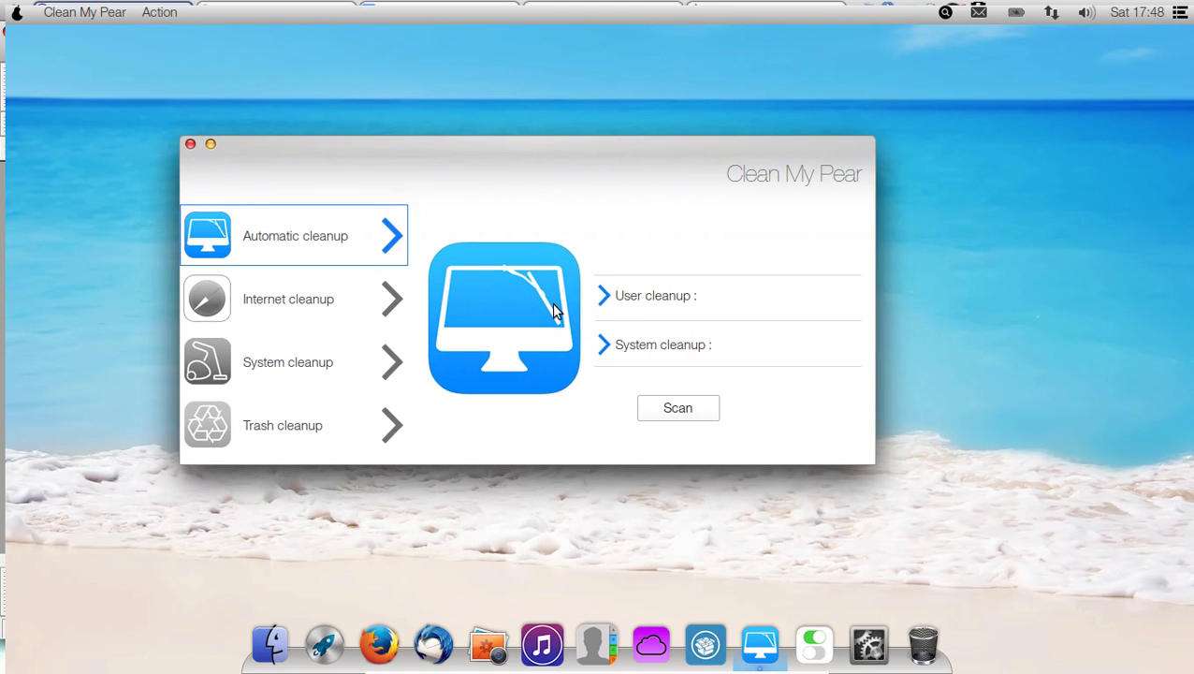
left_click(261, 310)
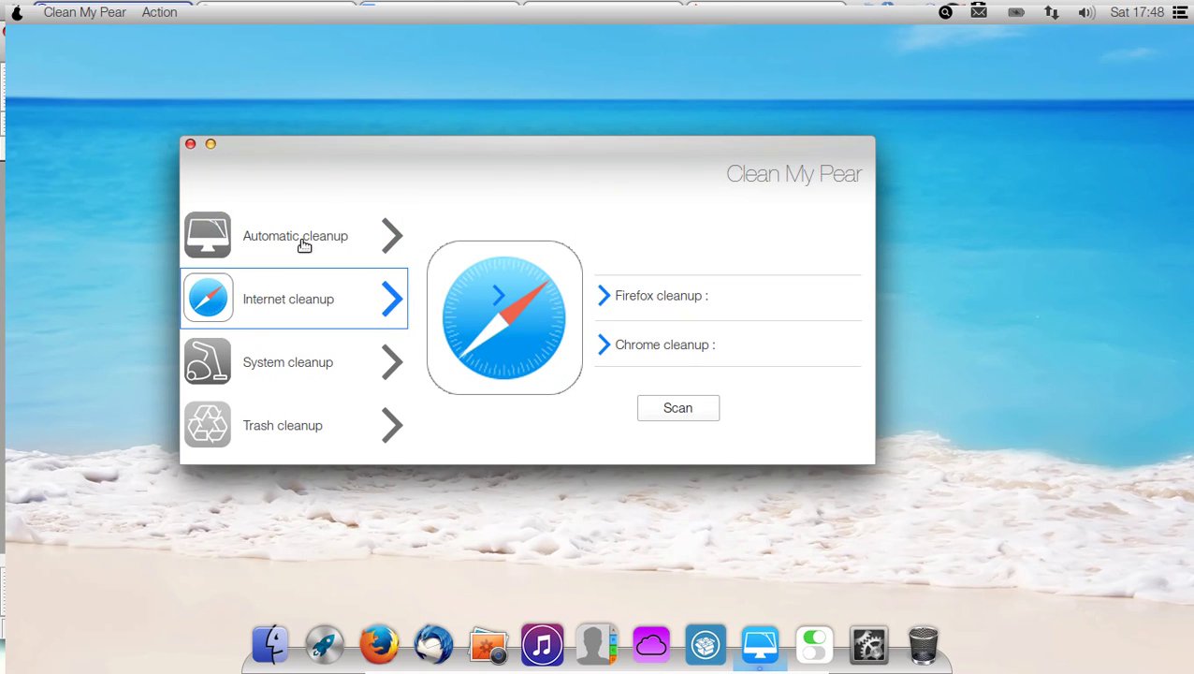
left_click(303, 368)
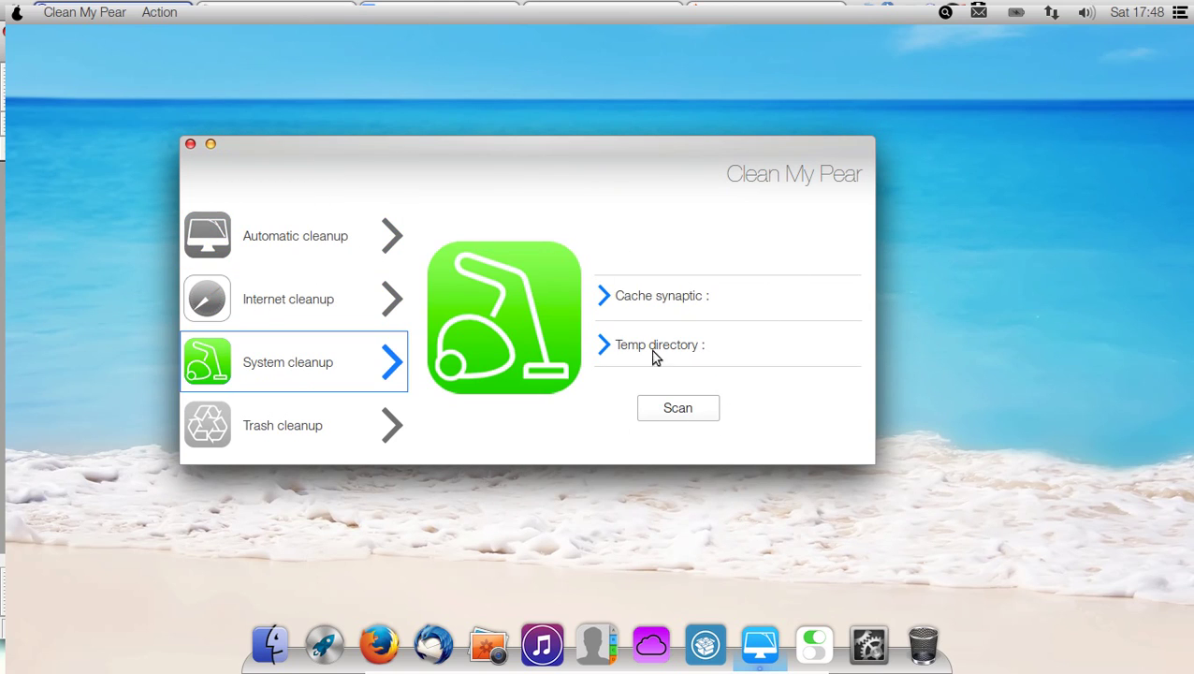
left_click(294, 427)
left_click(325, 267)
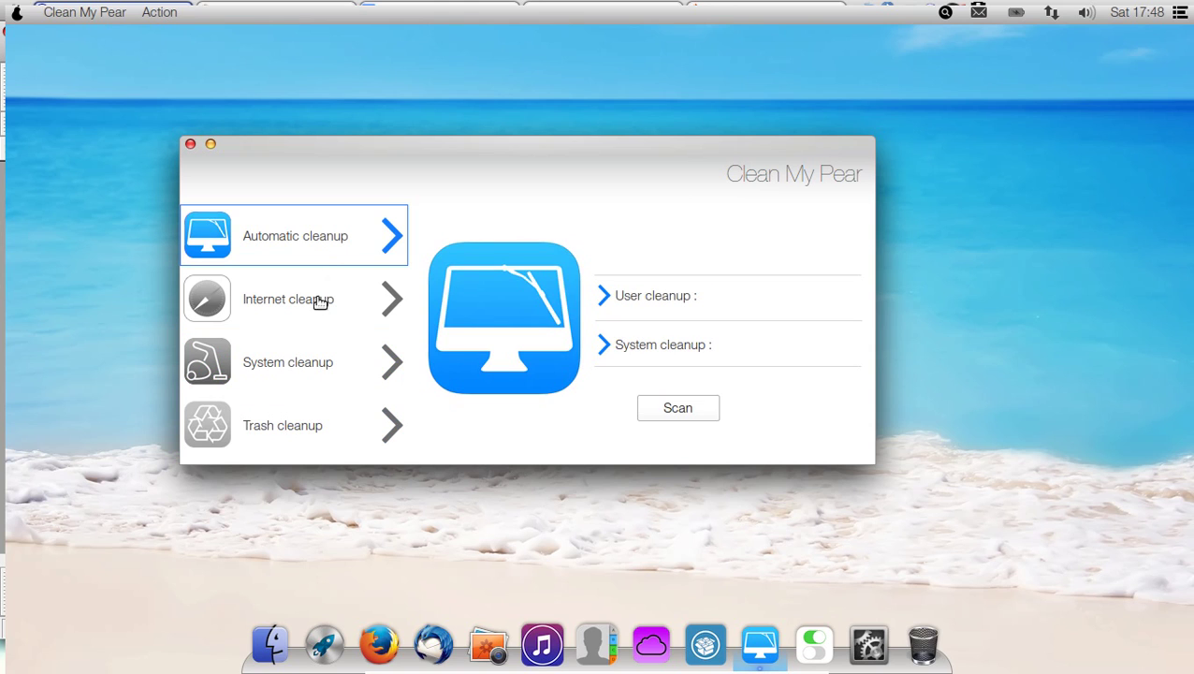
left_click(190, 144)
Open System Monitor from the application launcher, reposition its window and examine the resource usage and running processes
left_click(324, 644)
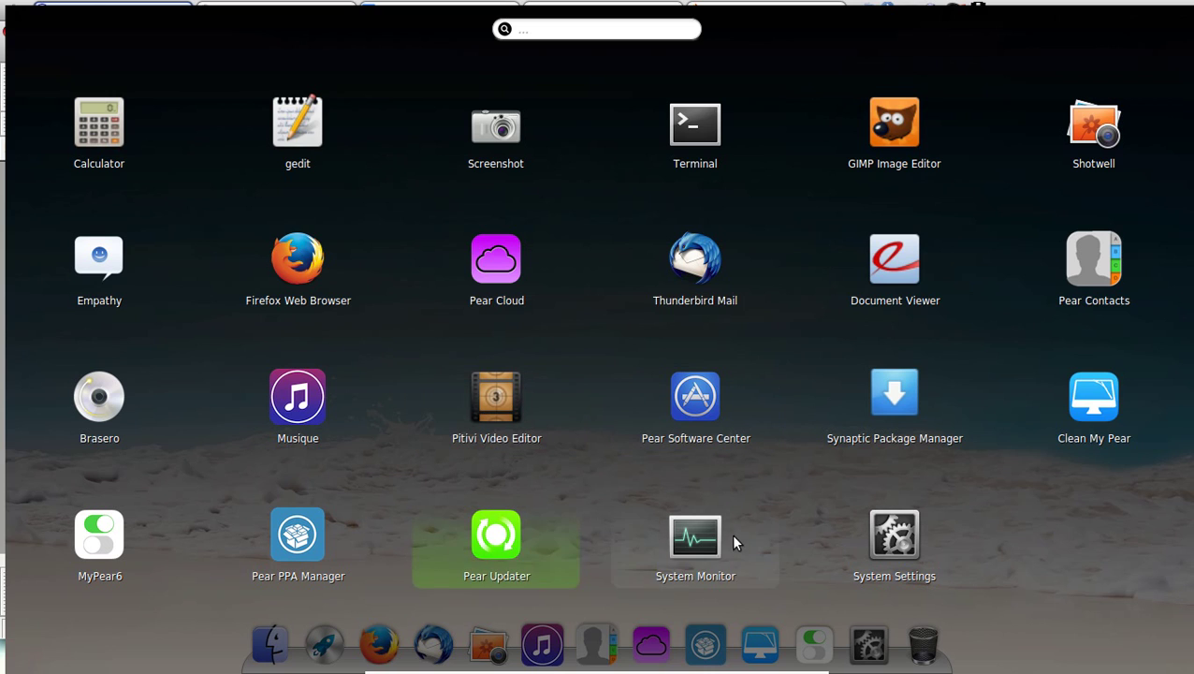
left_click(611, 496)
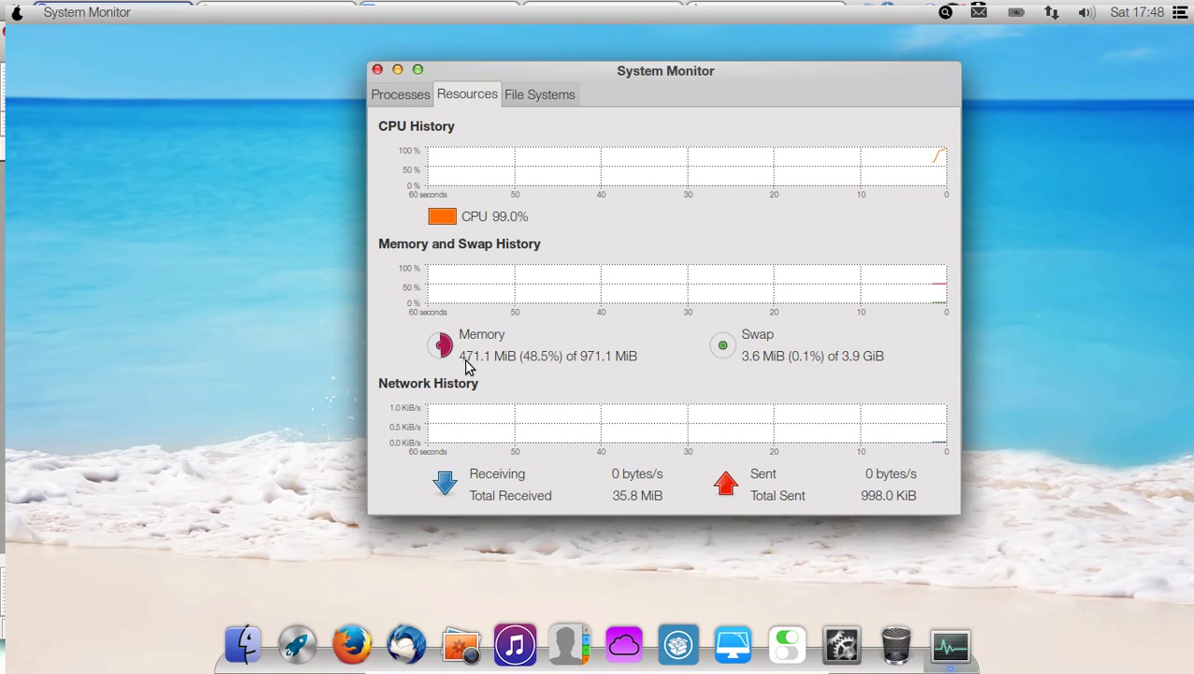
left_click_drag(576, 77, 650, 49)
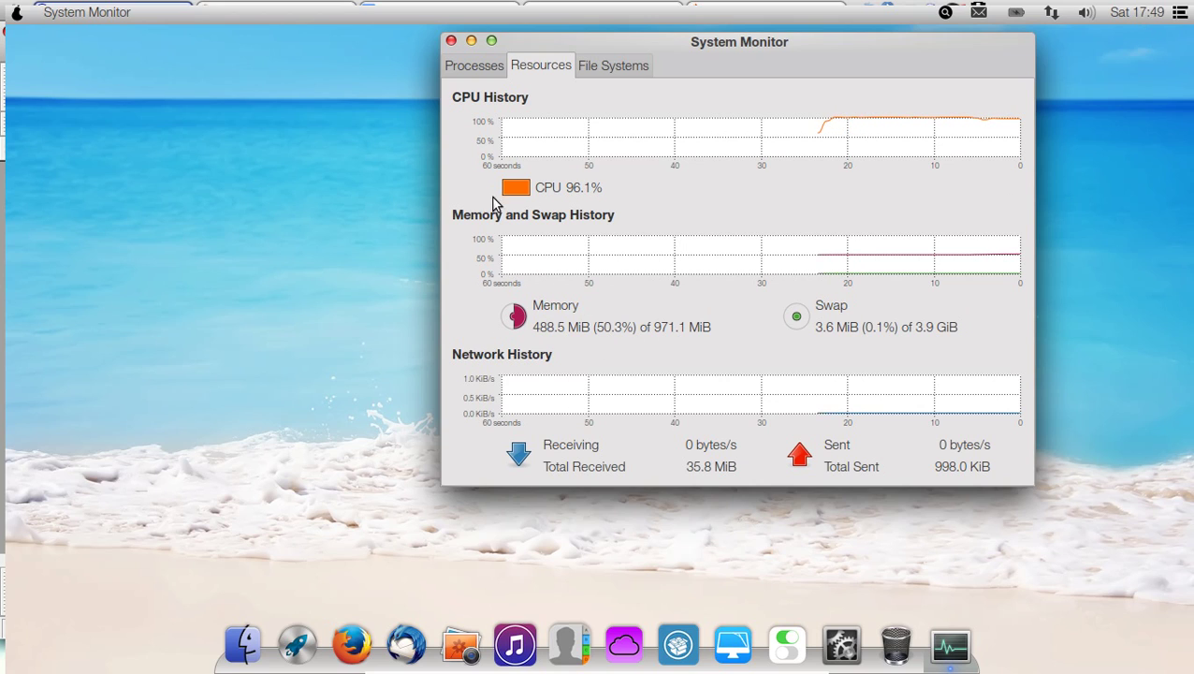
left_click_drag(530, 44, 492, 46)
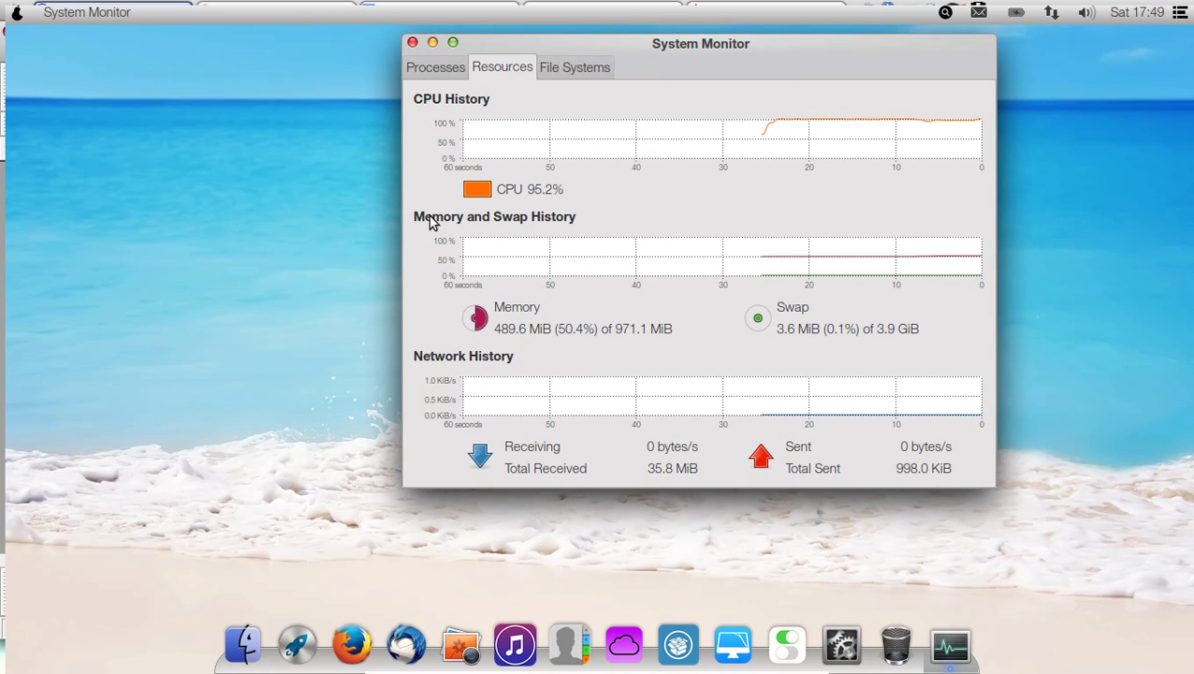
left_click(456, 69)
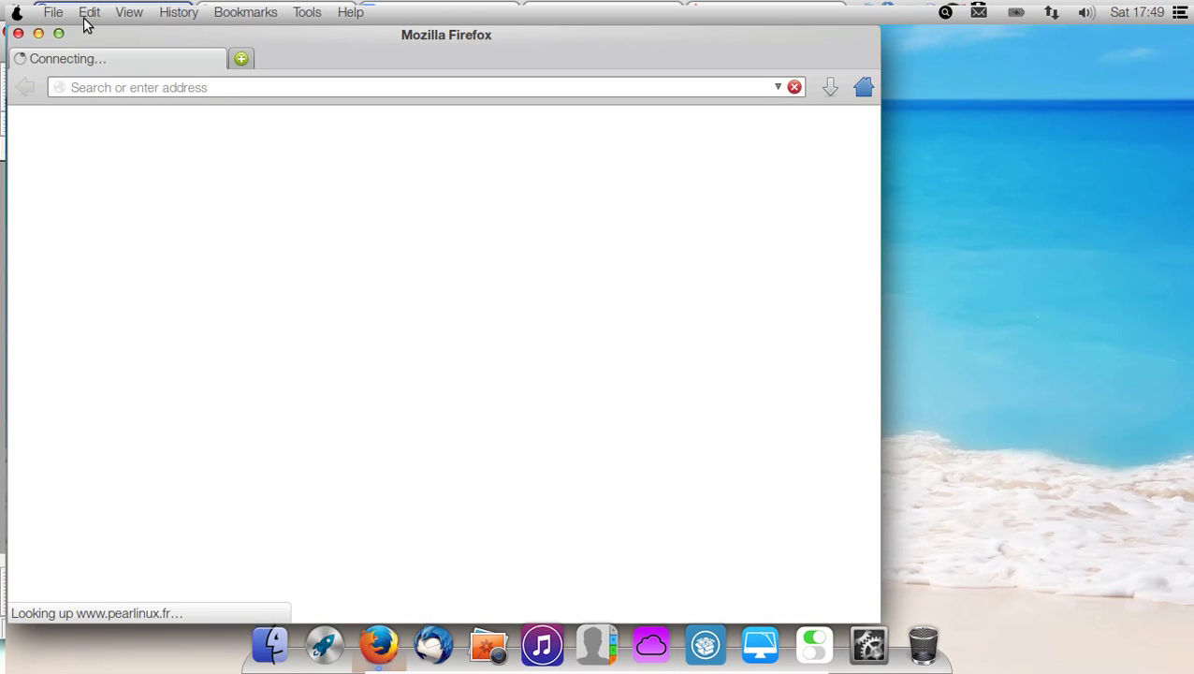
left_click(58, 33)
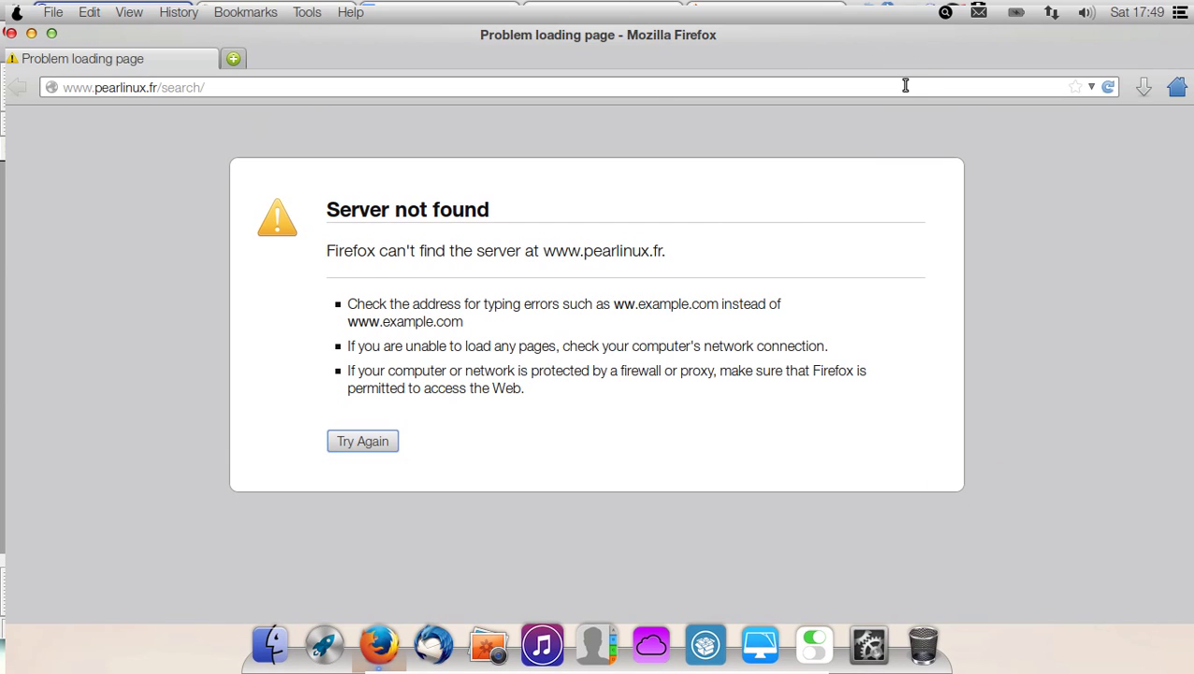
left_click(150, 85)
key("Right")
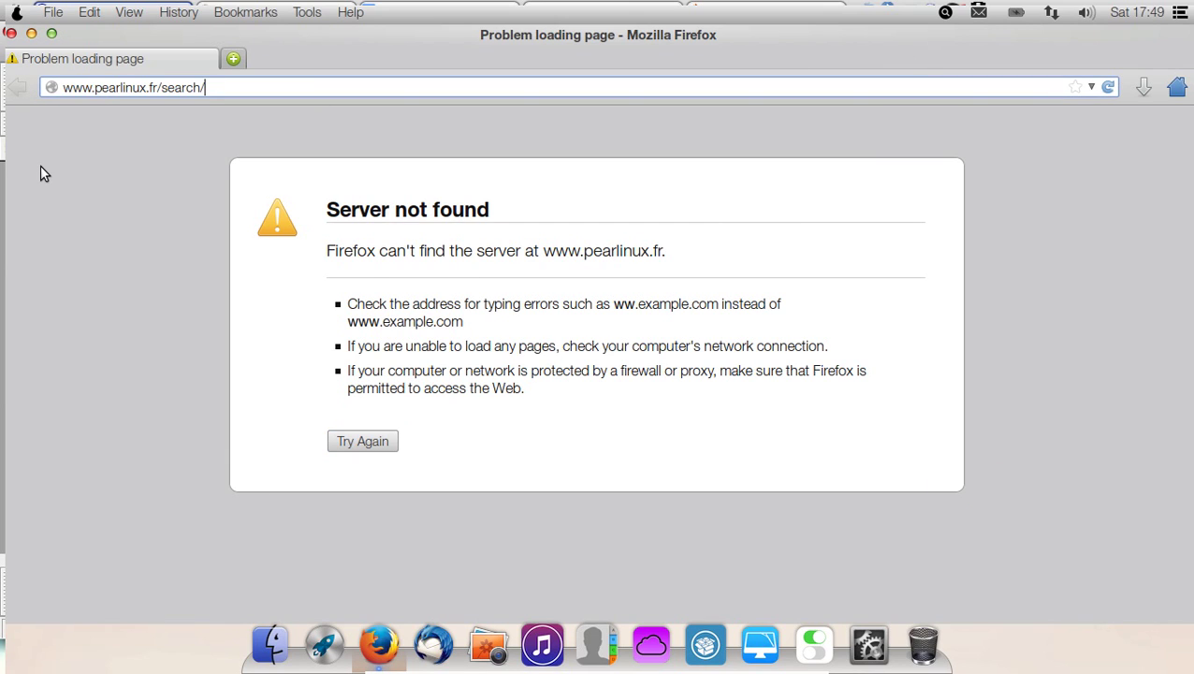
key("BackSpace")
key("BackSpace")
key("BackSpace")
key("BackSpace")
key("BackSpace")
key("BackSpace")
key("BackSpace")
key("BackSpace")
key("BackSpace")
key("BackSpace")
key("BackSpace")
key("BackSpace")
key("BackSpace")
key("BackSpace")
key("BackSpace")
key("BackSpace")
key("BackSpace")
key("BackSpace")
key("BackSpace")
key("BackSpace")
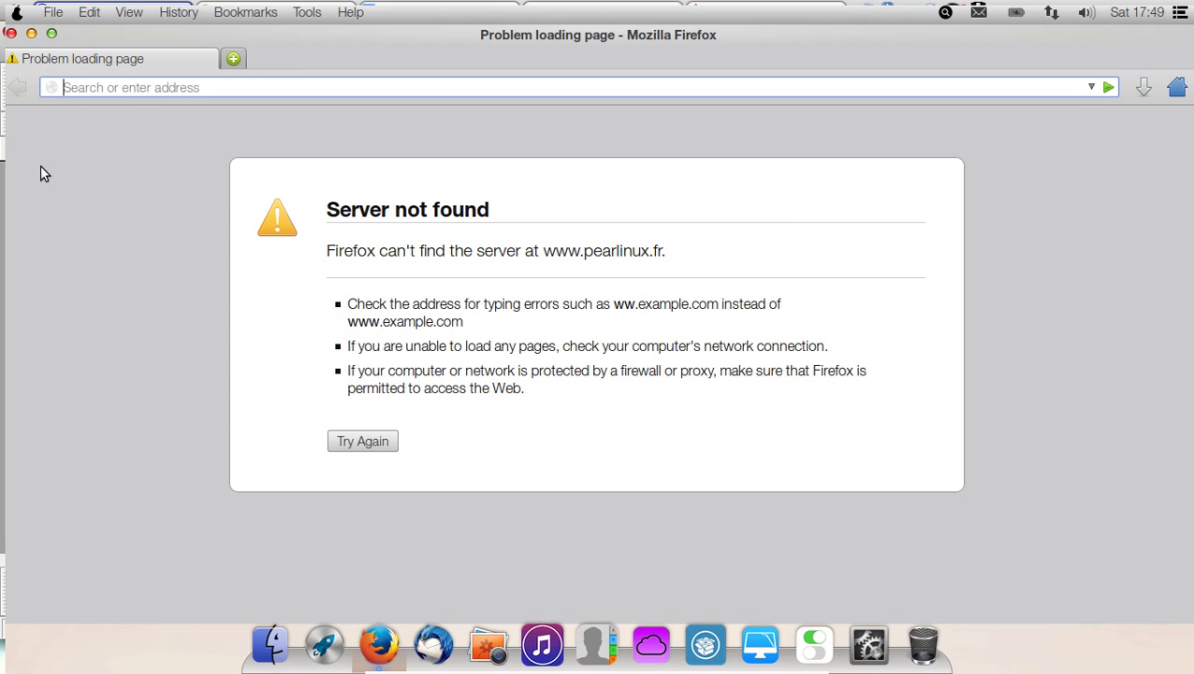
type("www.google.com")
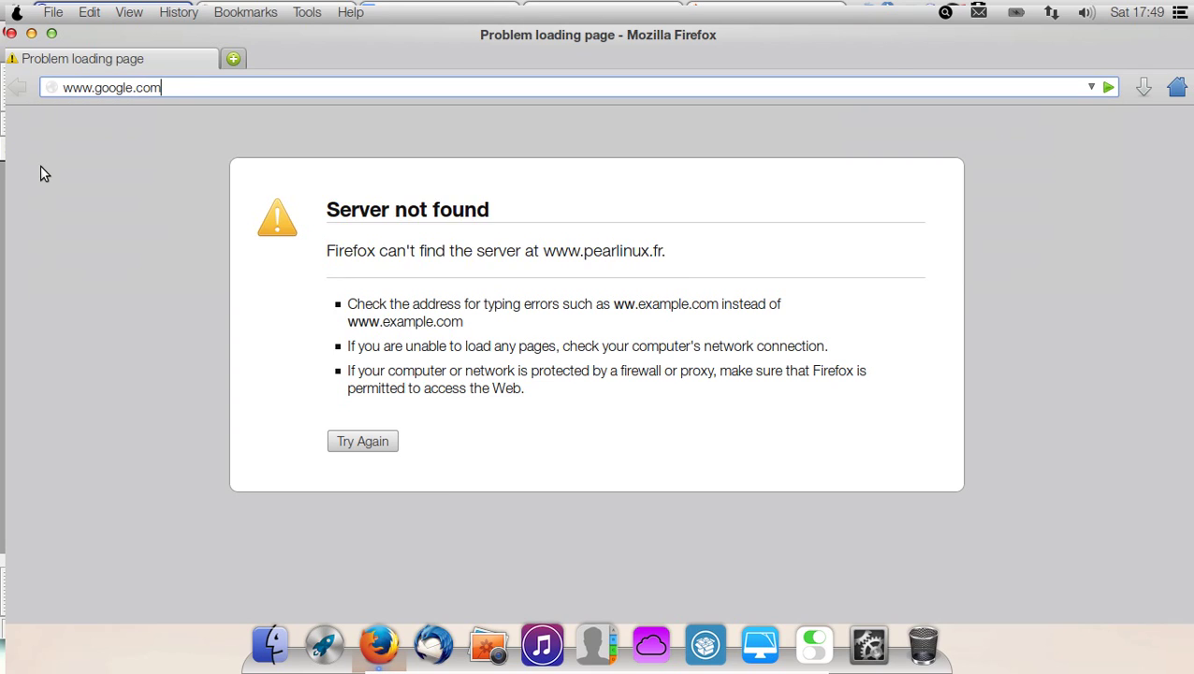
key("Return")
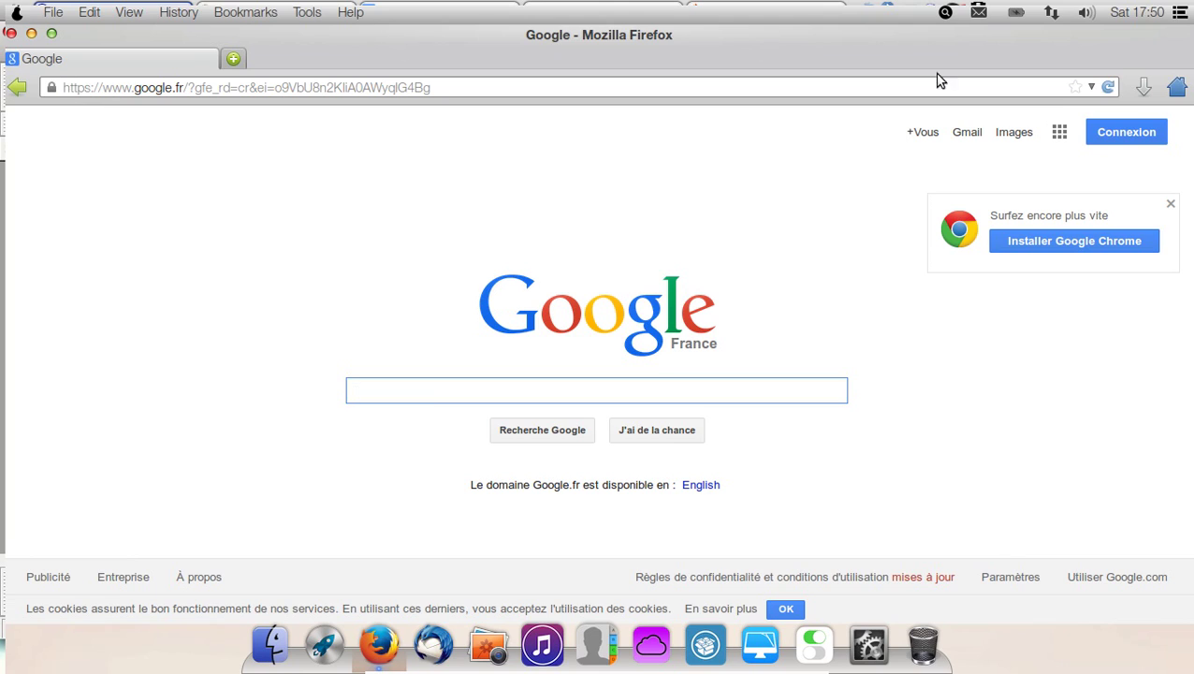
Look through the Firefox application menus and quit the browser
left_click(58, 17)
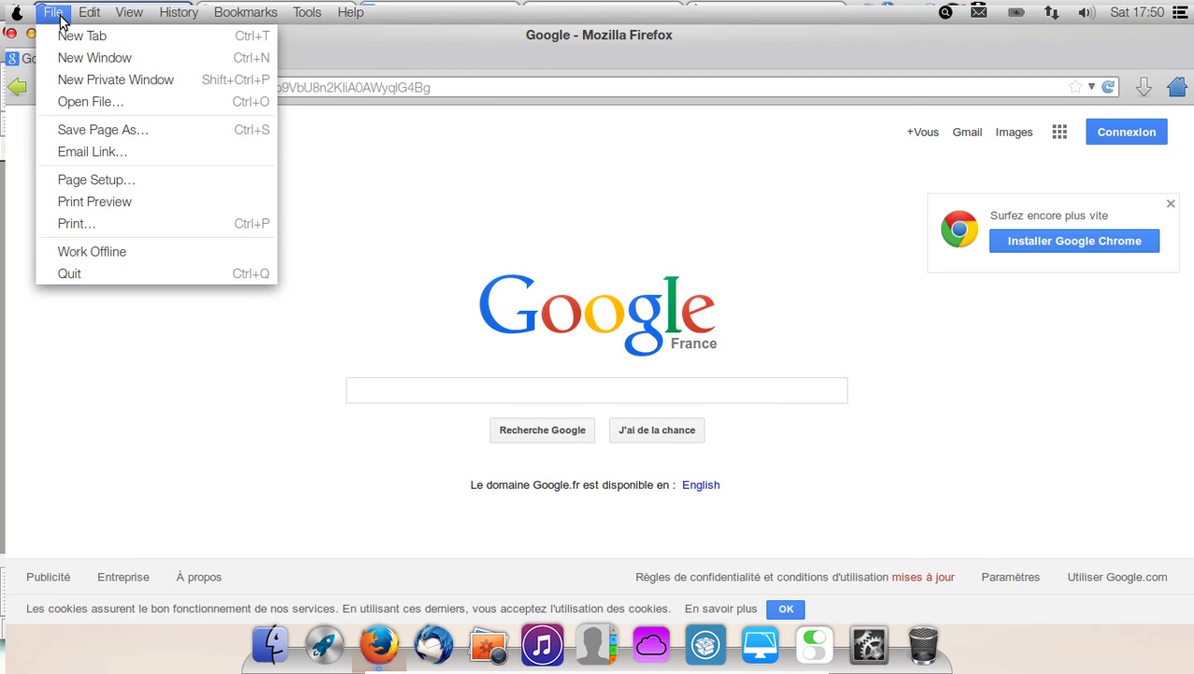
left_click(323, 15)
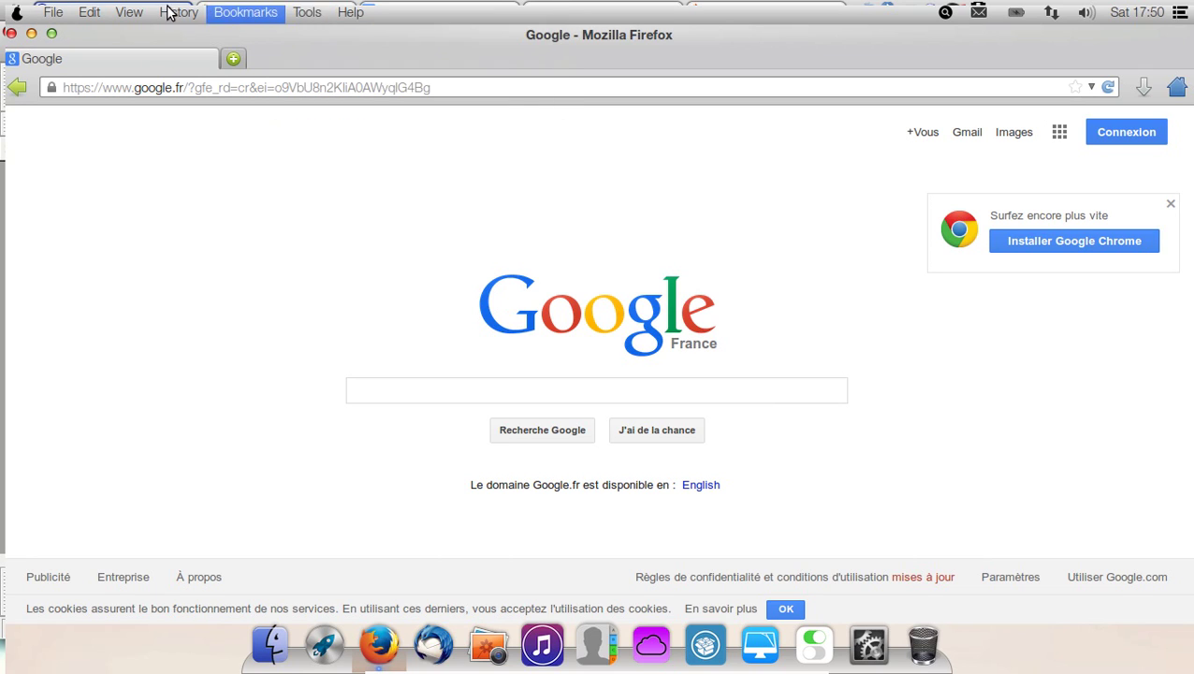
left_click(139, 378)
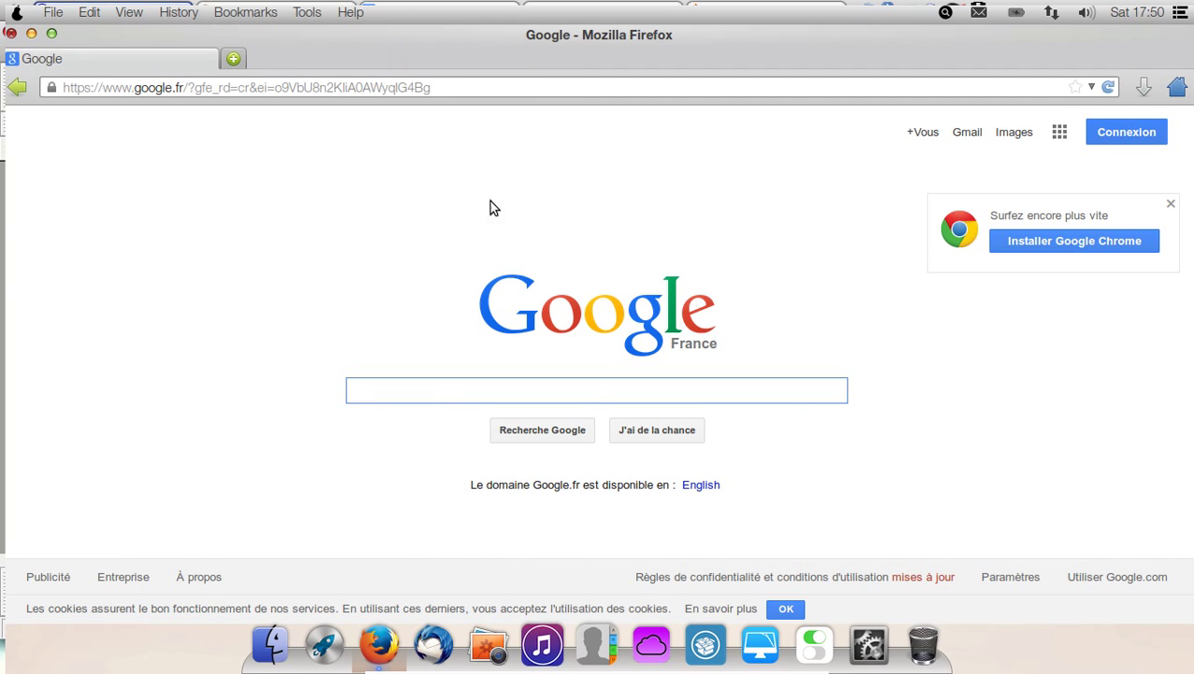
key("ctrl+q")
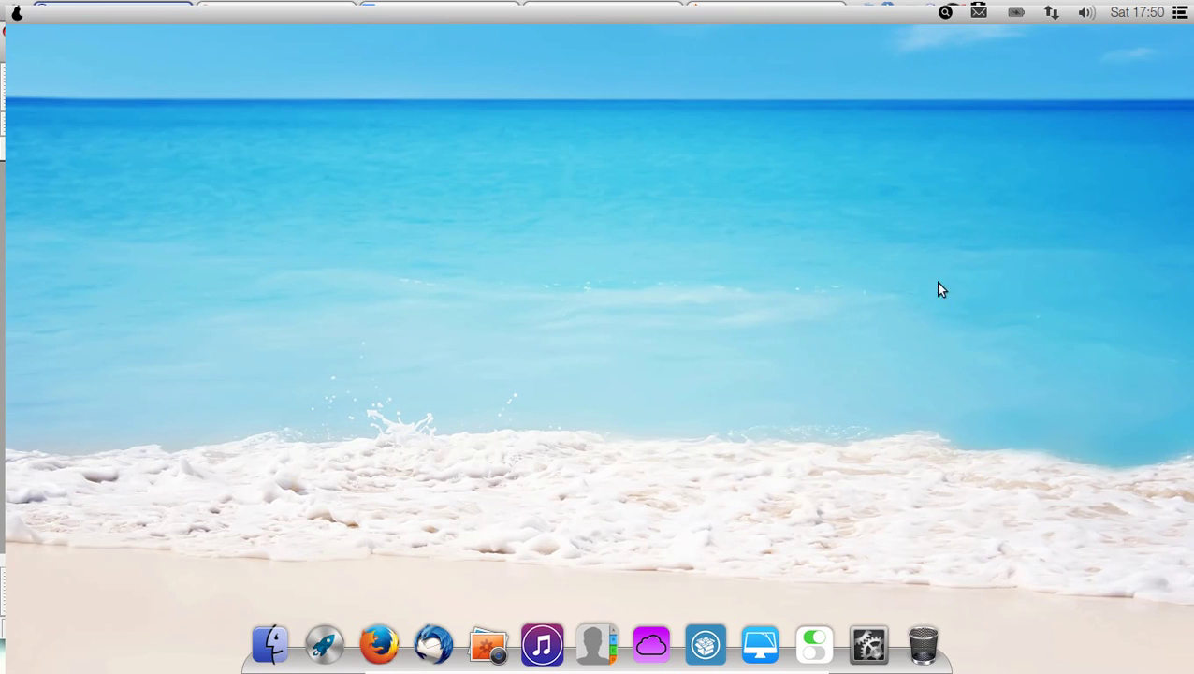
Open Pear Cloud, reposition its window to view the sign-in page, and quit it
left_click(652, 647)
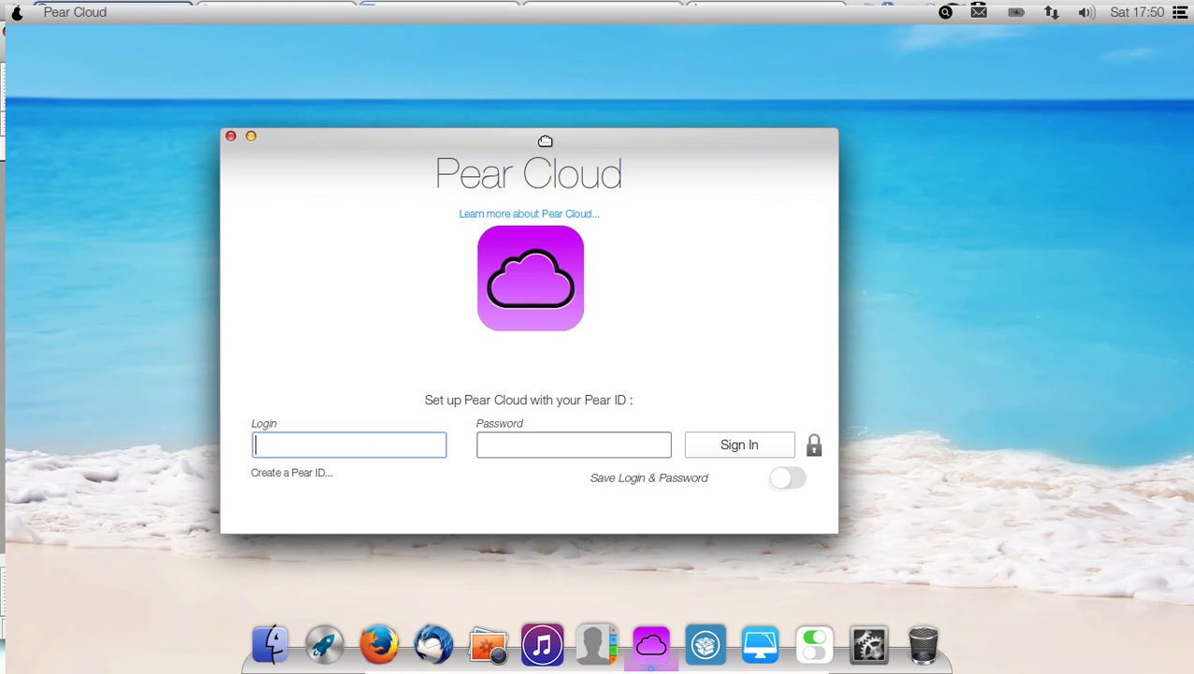
left_click_drag(541, 139, 574, 130)
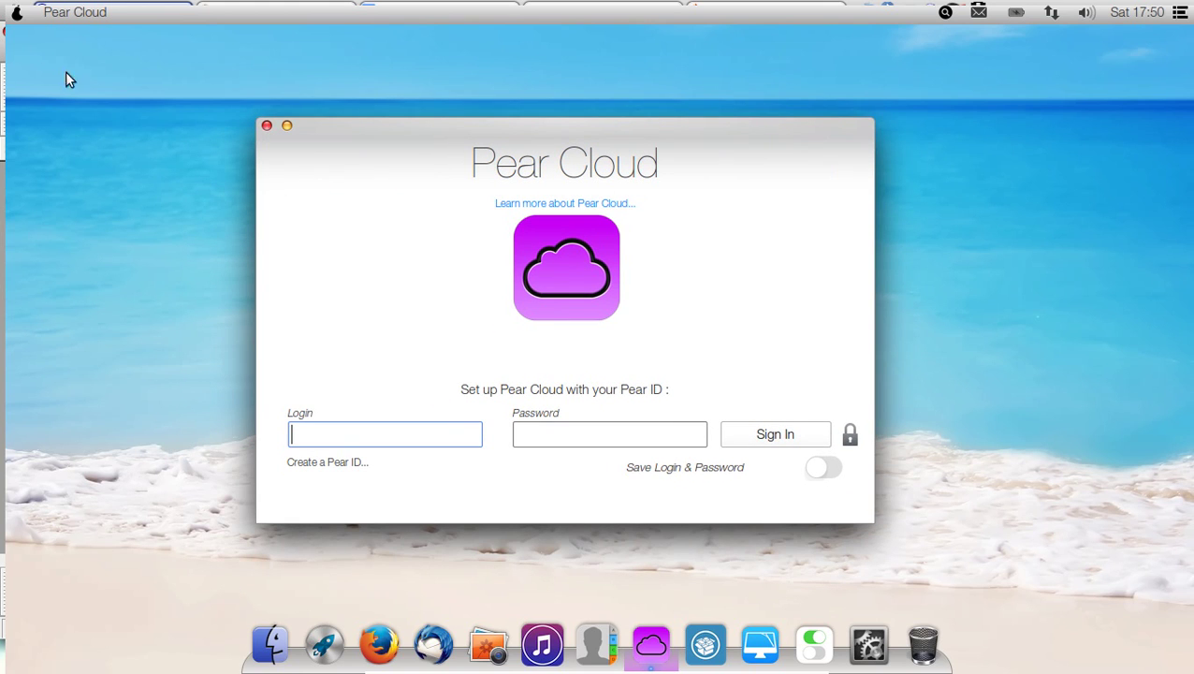
key("super+q")
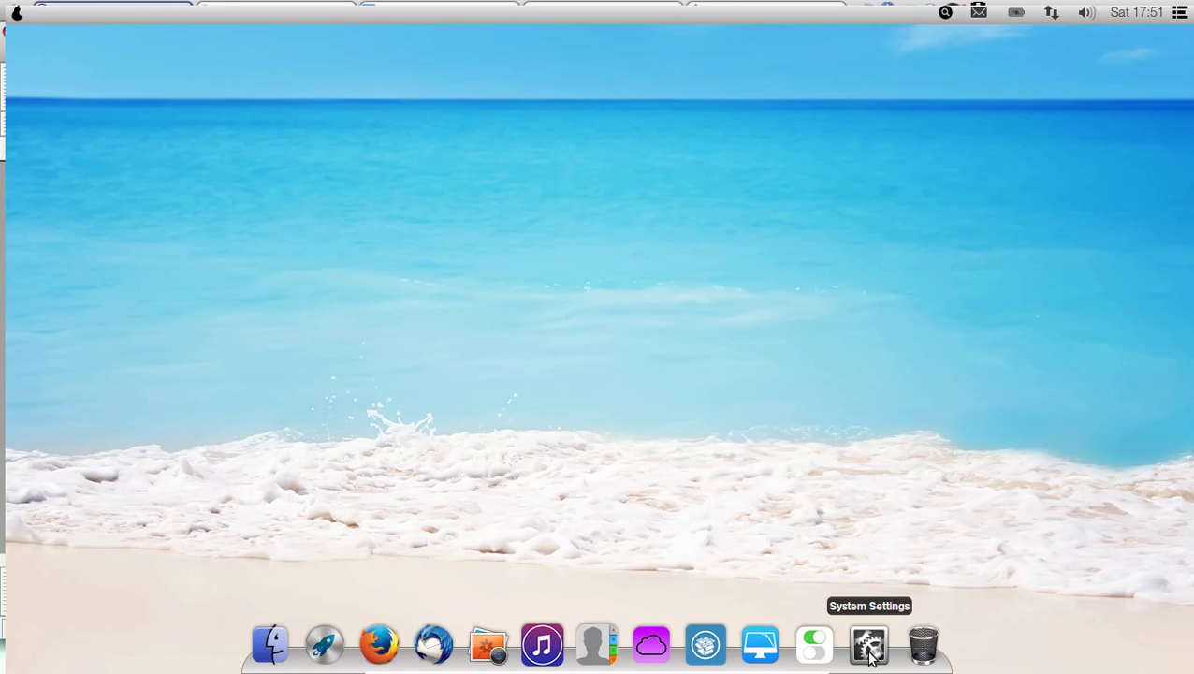
Open Shotwell, dismiss its welcome message, maximize the window to view the photo library, and quit the program
mouse_move(707, 655)
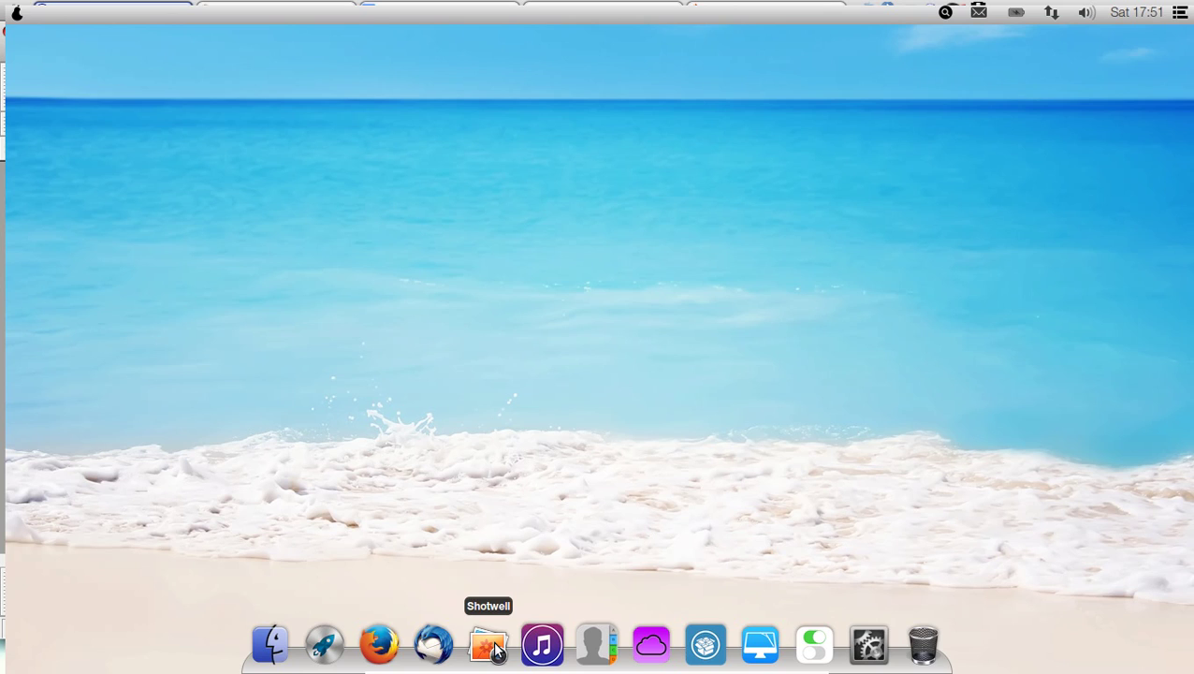
left_click(496, 650)
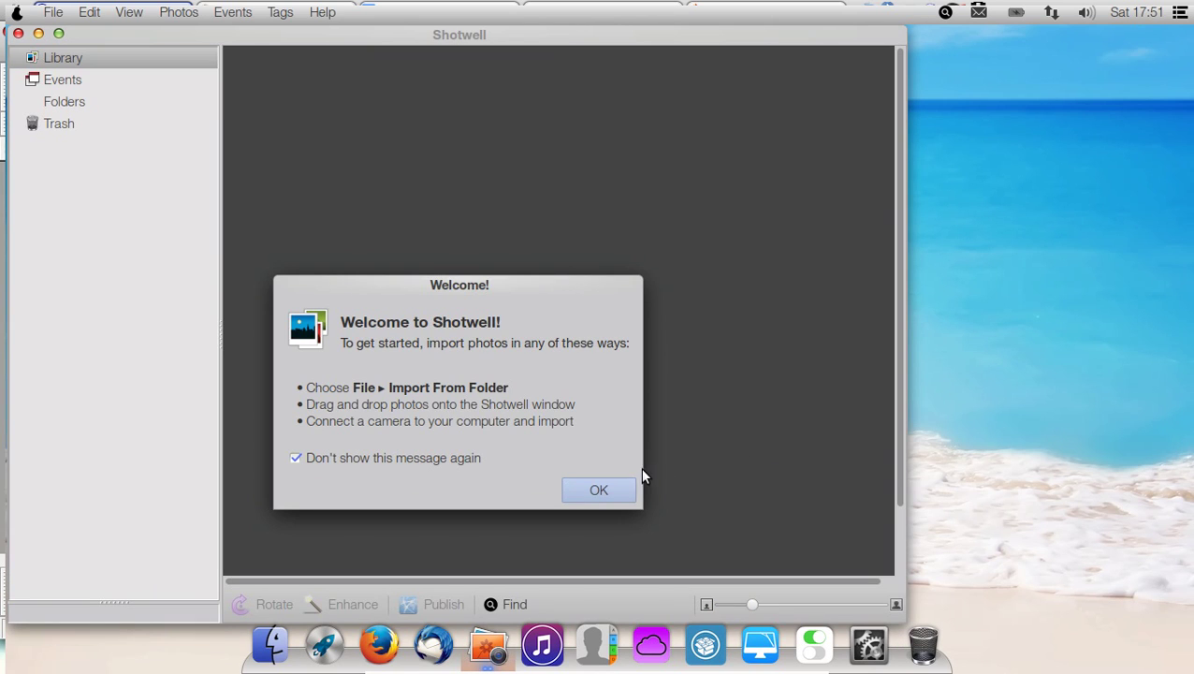
left_click(617, 485)
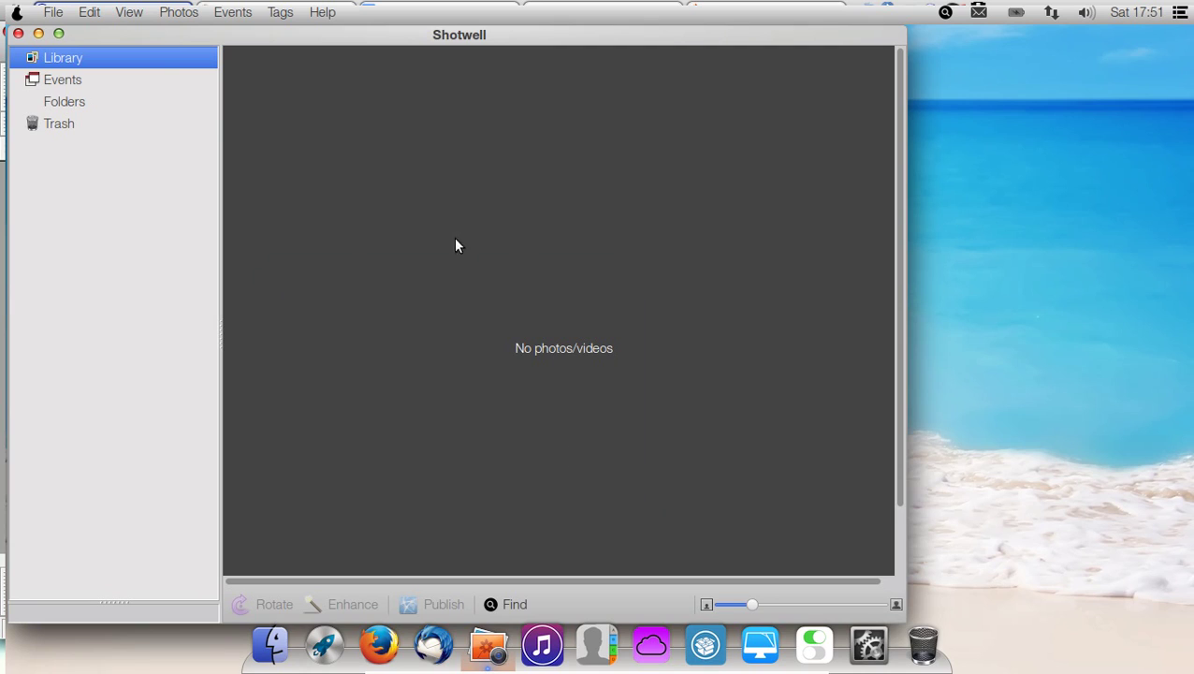
left_click(58, 35)
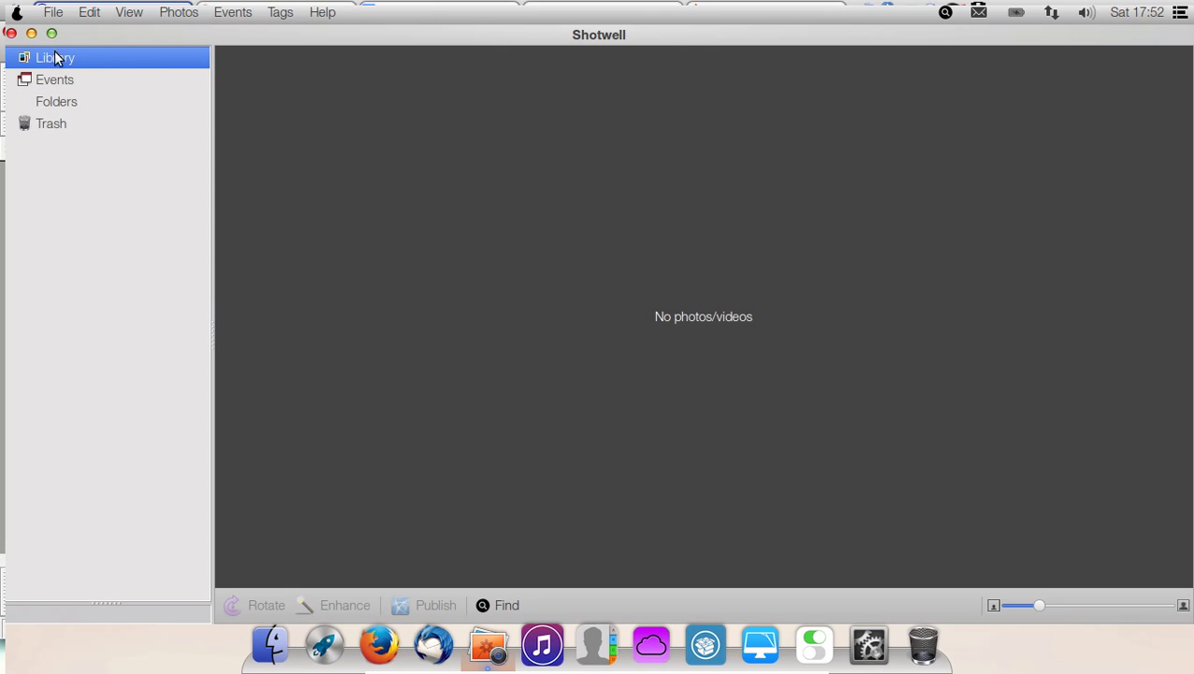
left_click(51, 13)
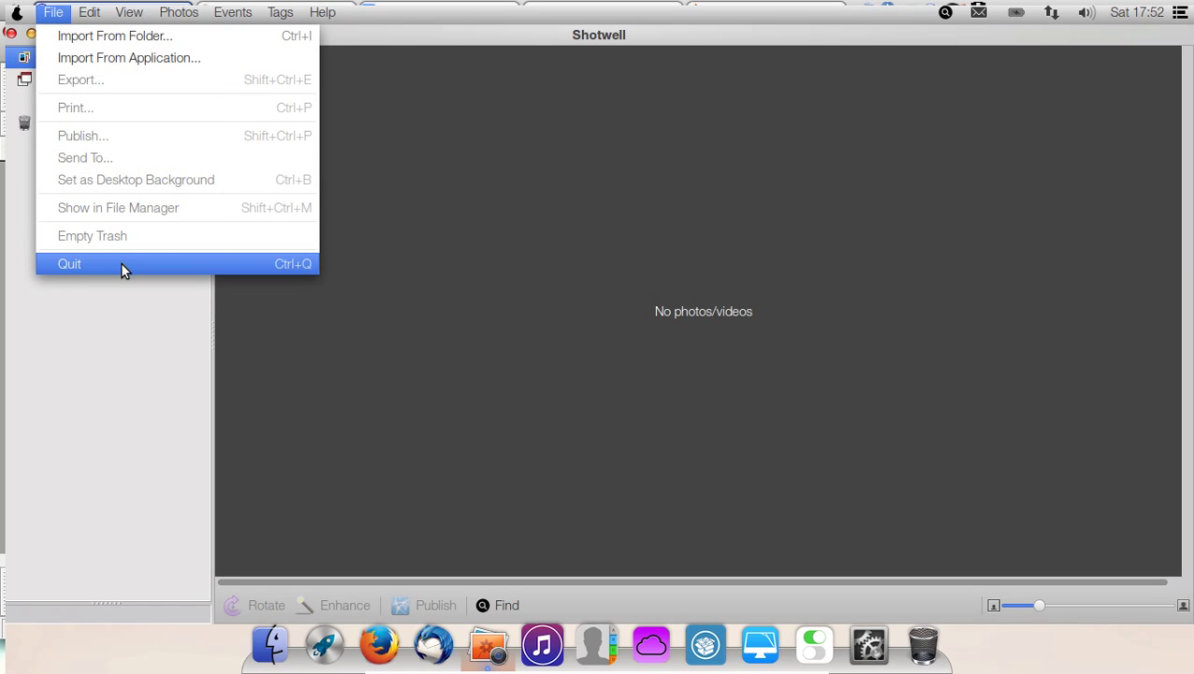
left_click(120, 325)
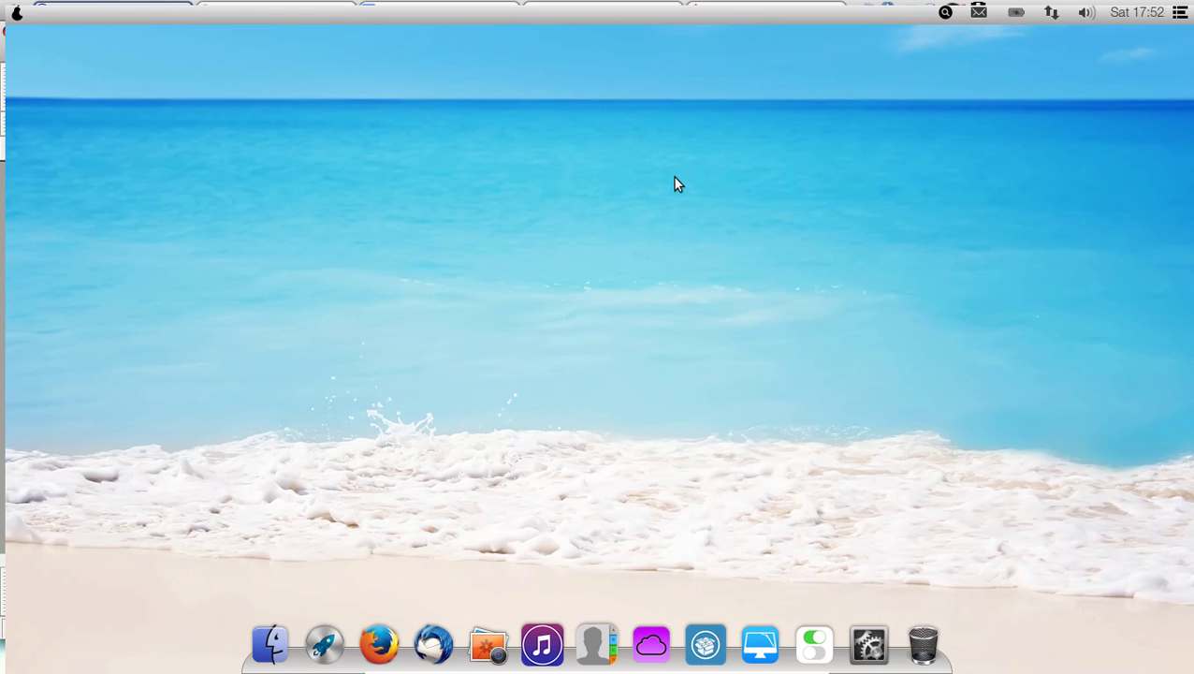
Shut down the Pear OS virtual machine, confirming the shutdown and dismissing the mouse integration notice
left_click(16, 14)
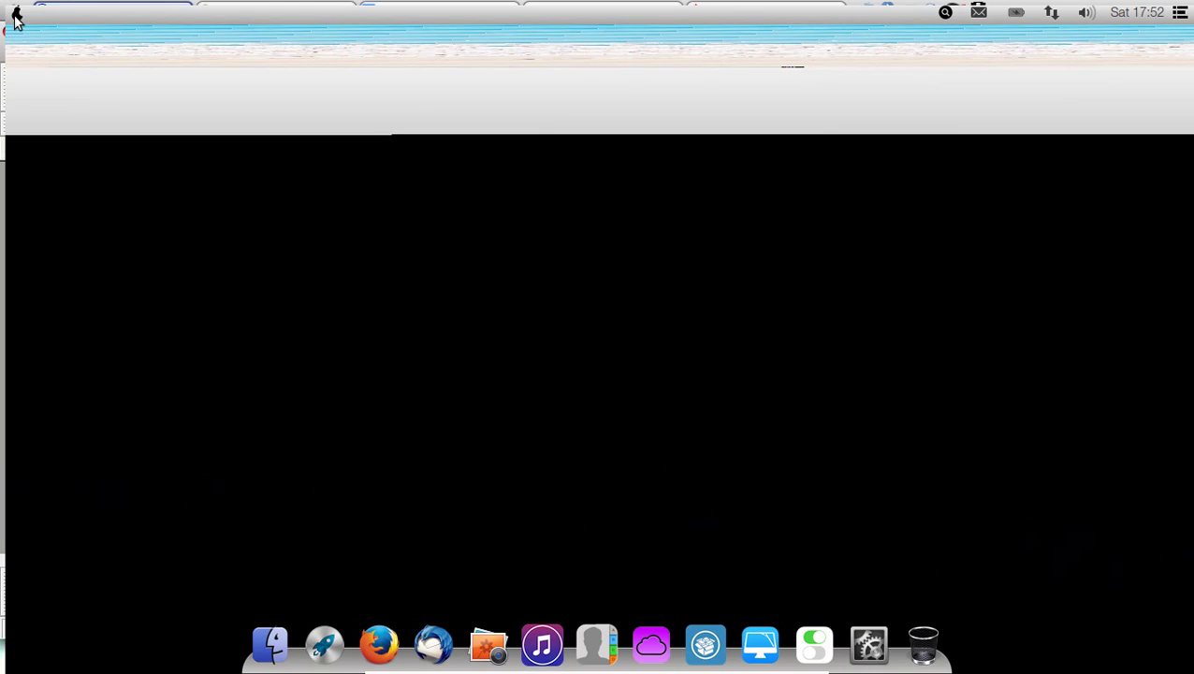
left_click(16, 14)
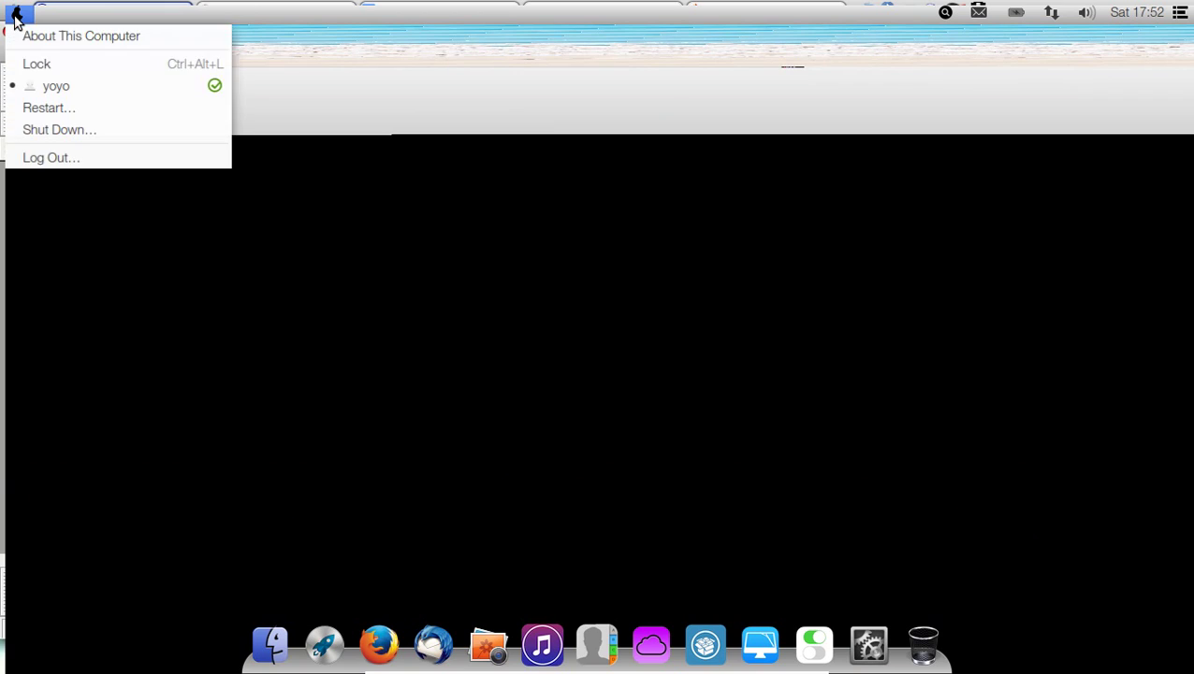
left_click(40, 135)
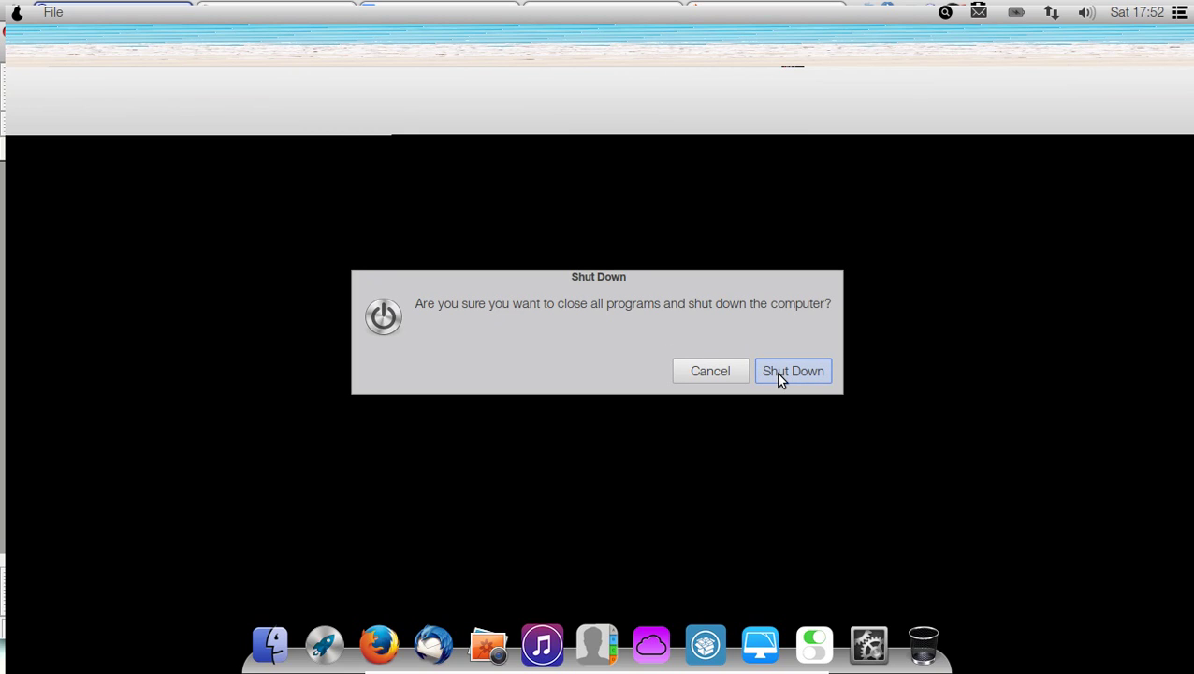
left_click(779, 374)
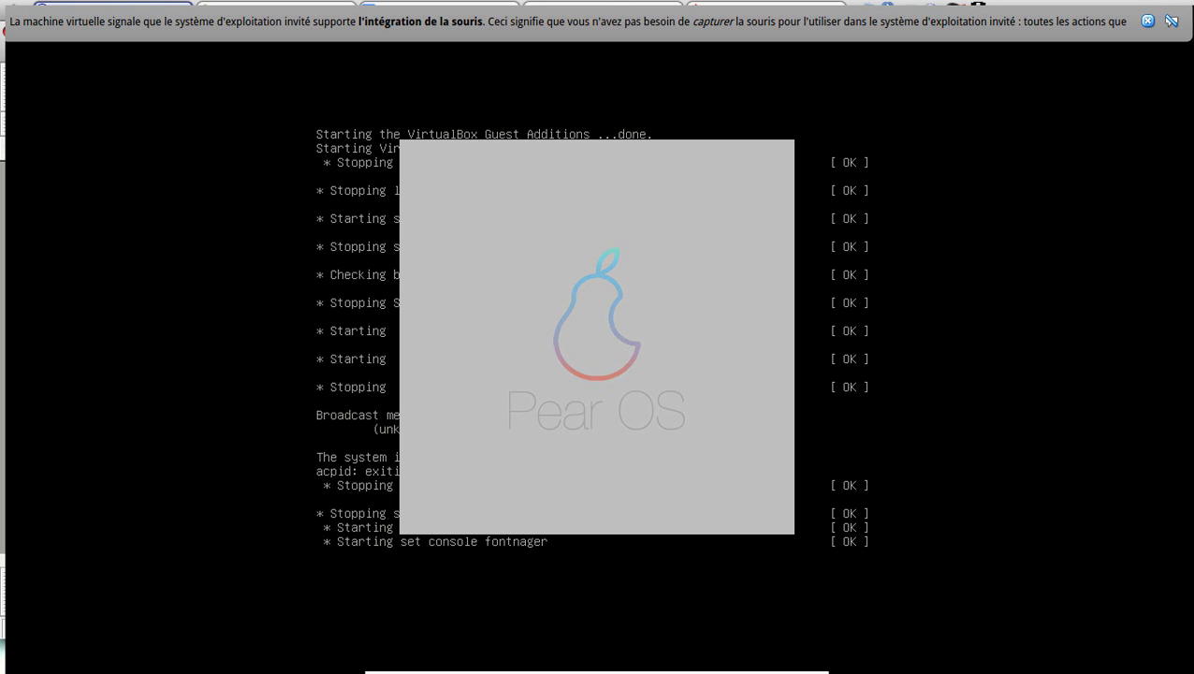
left_click(1148, 21)
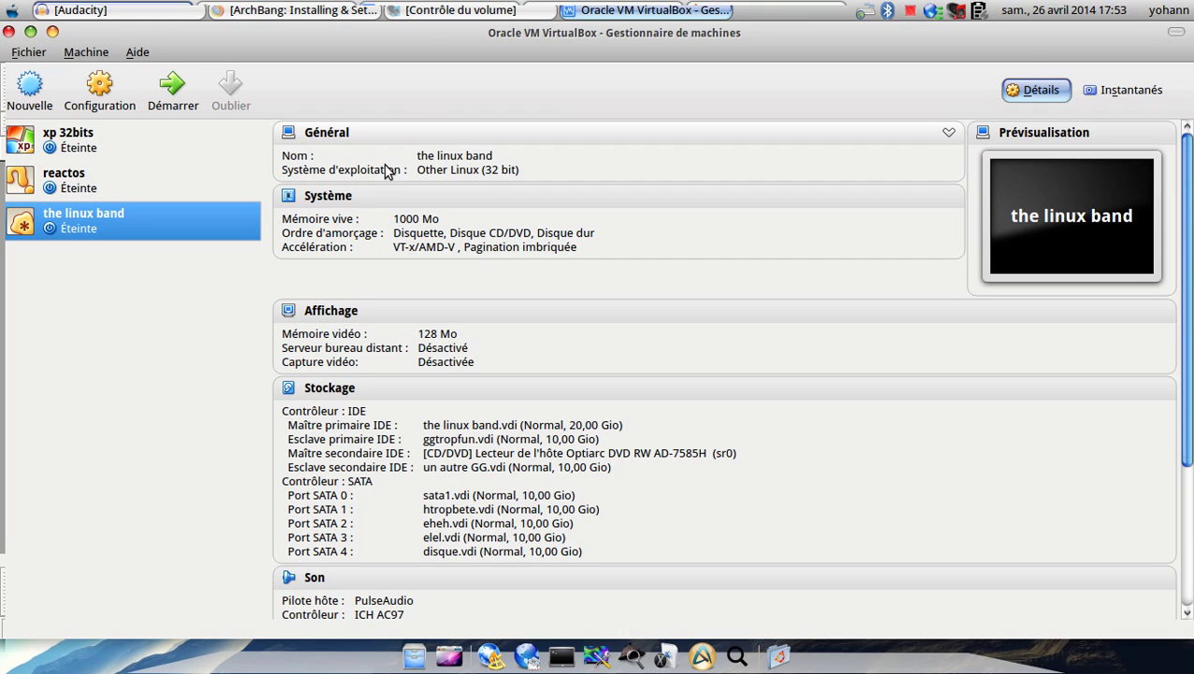
left_click(910, 13)
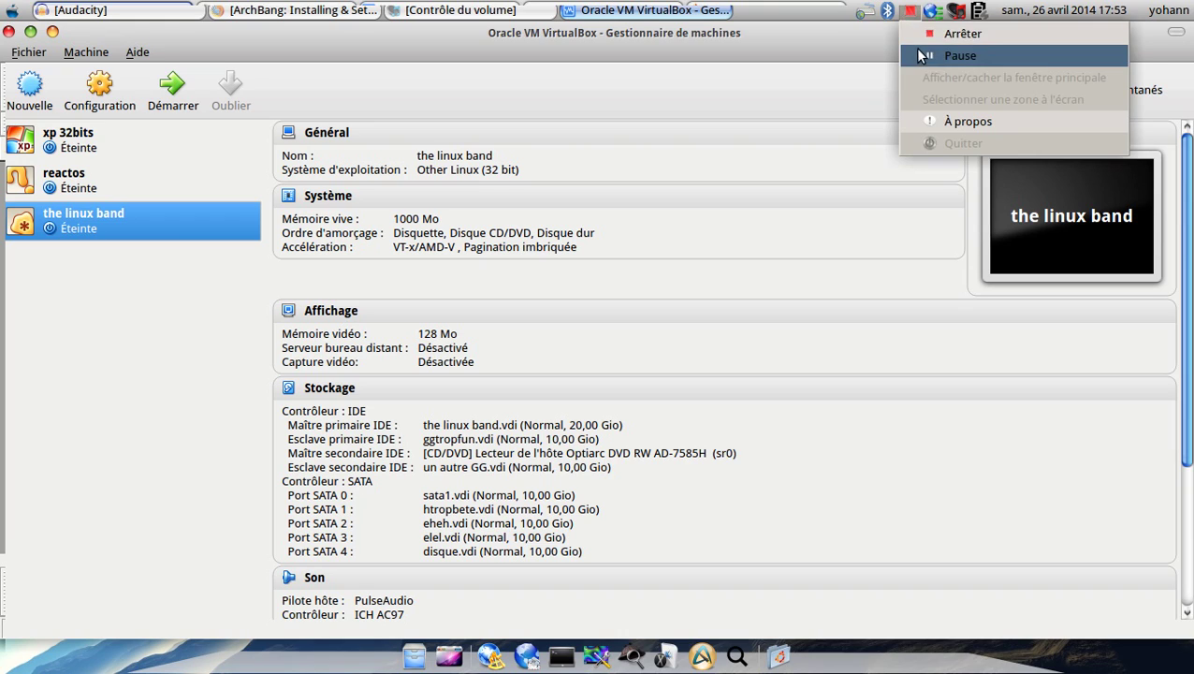